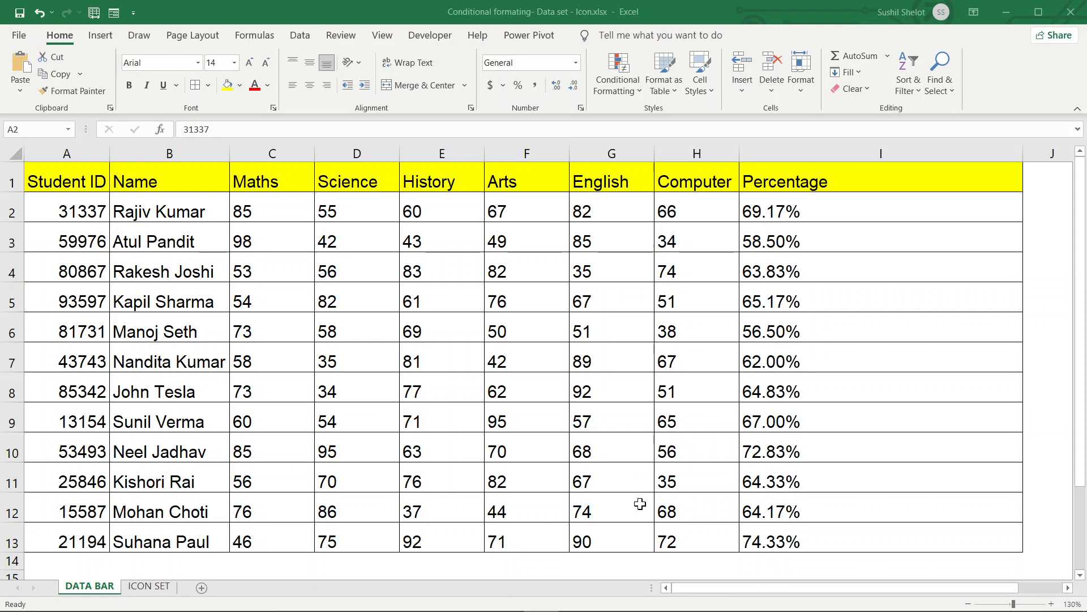
# Step: Inspect the percentage formula in cell I2 and the cells it refers to
pyautogui.click(640, 504)
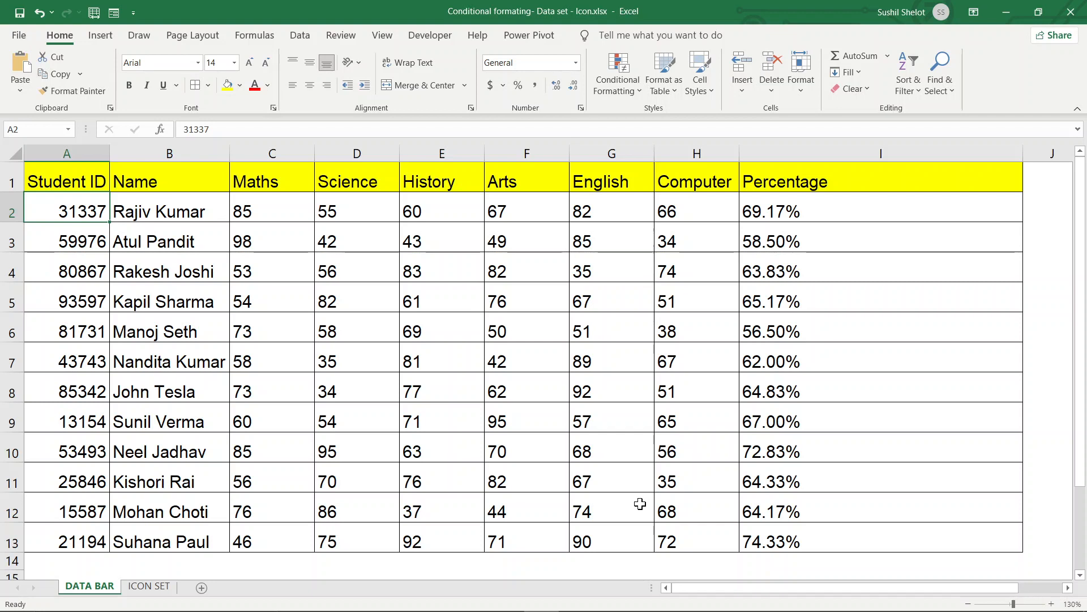
pyautogui.click(804, 214)
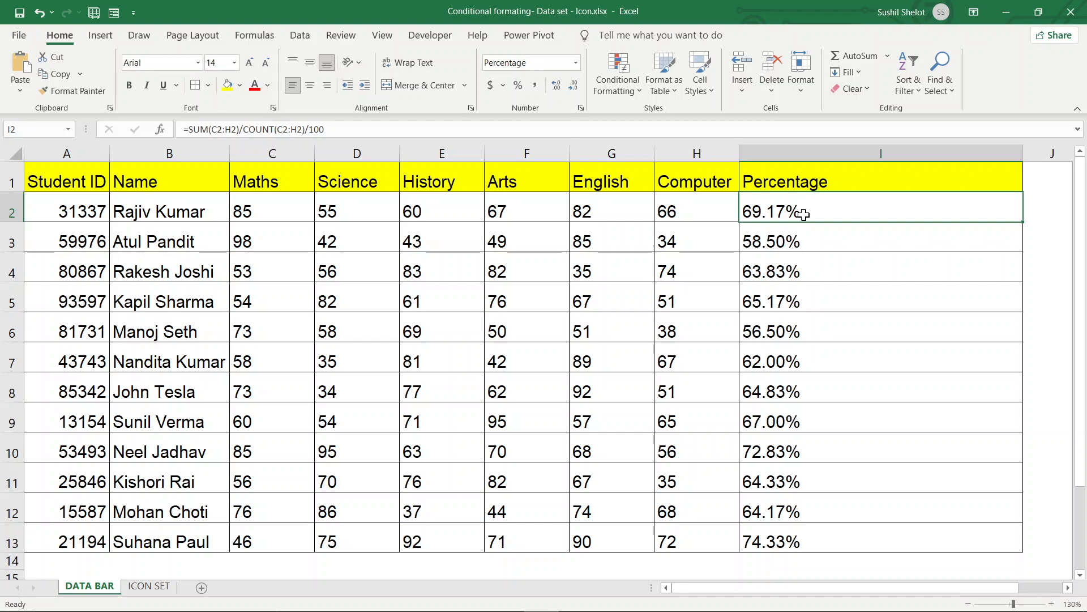
pyautogui.doubleClick(804, 214)
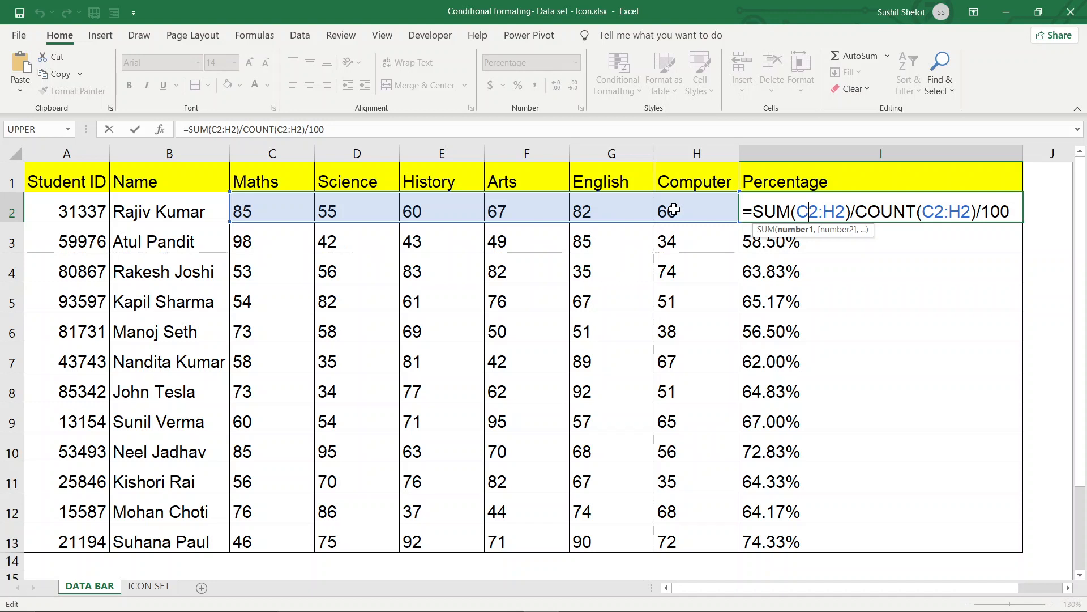
pyautogui.hotkey('ctrl', 'Return')
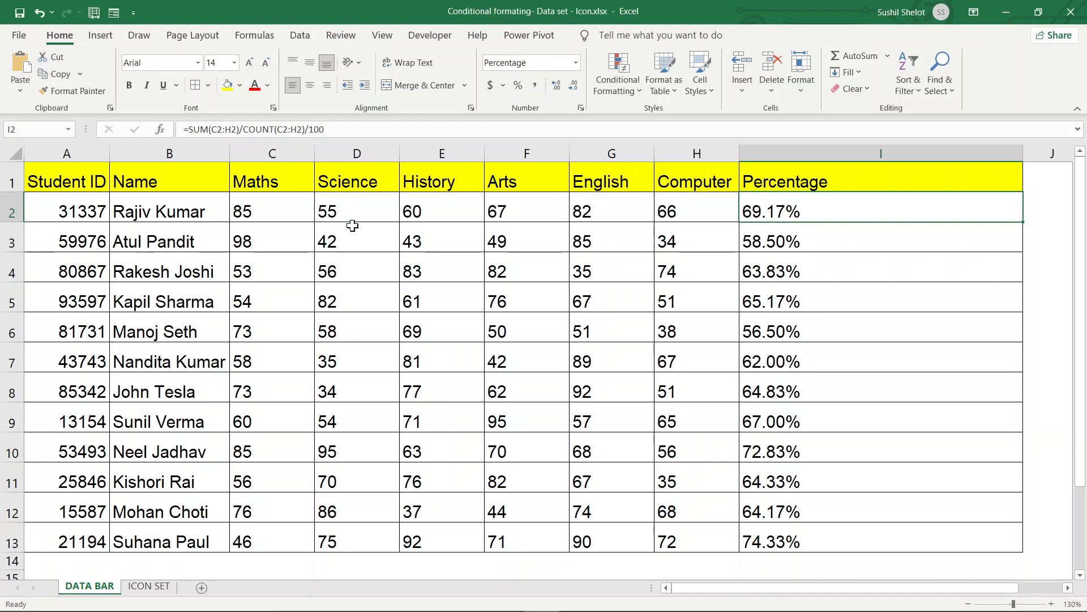
# Step: Start a new conditional formatting rule for the marks in C2:H13, using the Data Bar format style
pyautogui.moveTo(287, 215); pyautogui.dragTo(470, 422)
pyautogui.moveTo(542, 478); pyautogui.dragTo(673, 543)
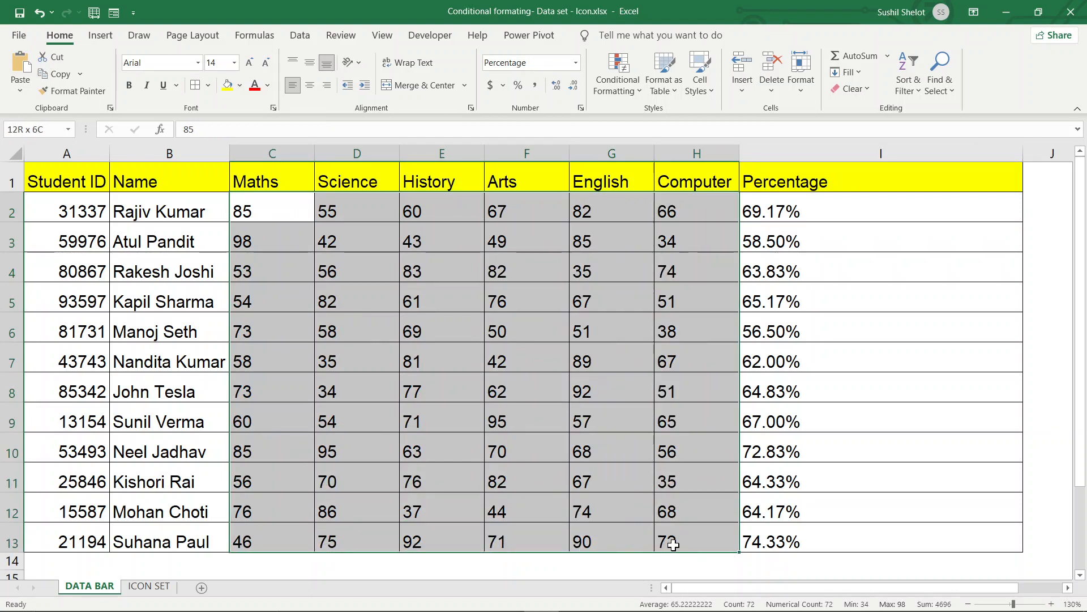
pyautogui.moveTo(673, 544); pyautogui.dragTo(673, 543)
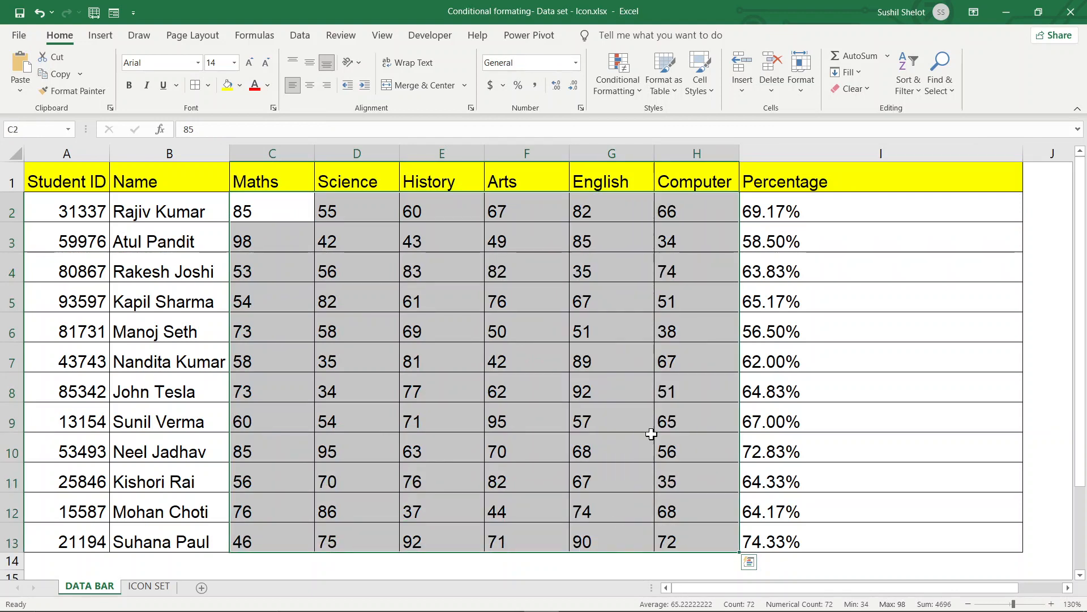
pyautogui.click(639, 93)
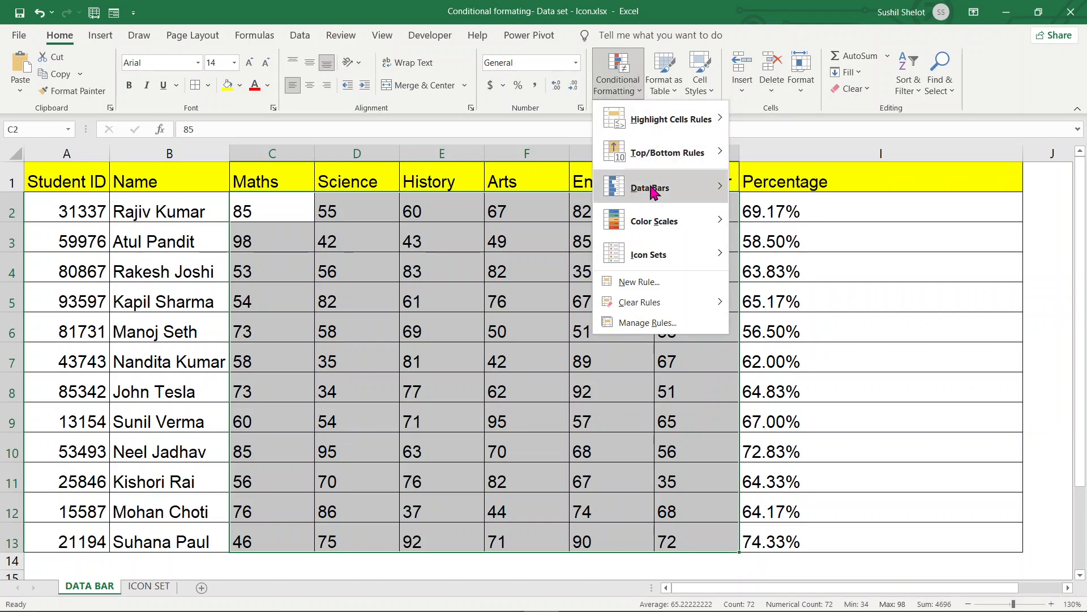
pyautogui.moveTo(653, 192)
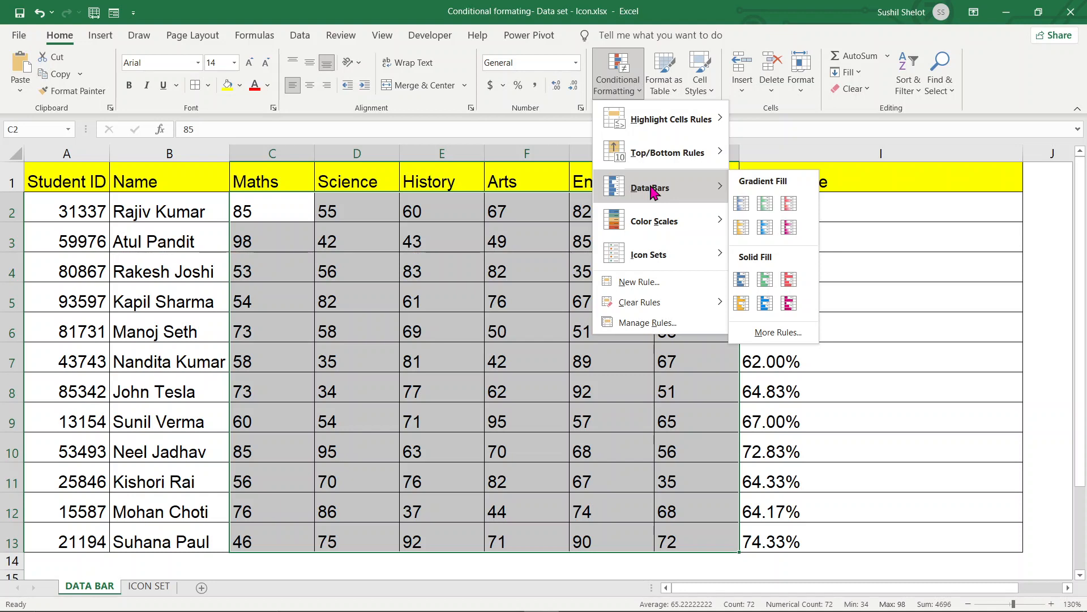
pyautogui.moveTo(685, 259)
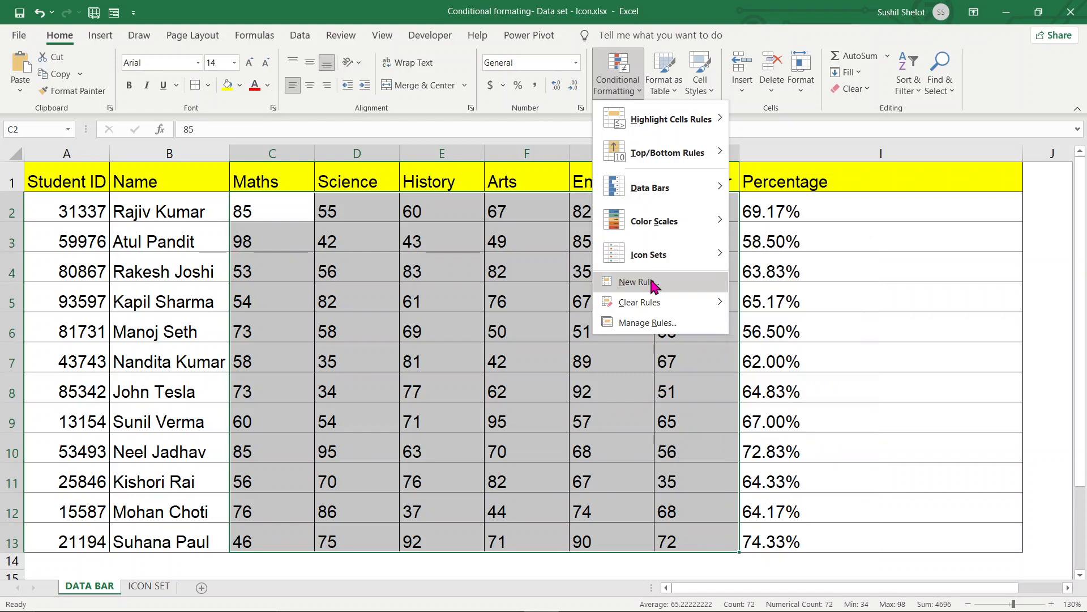
pyautogui.click(654, 286)
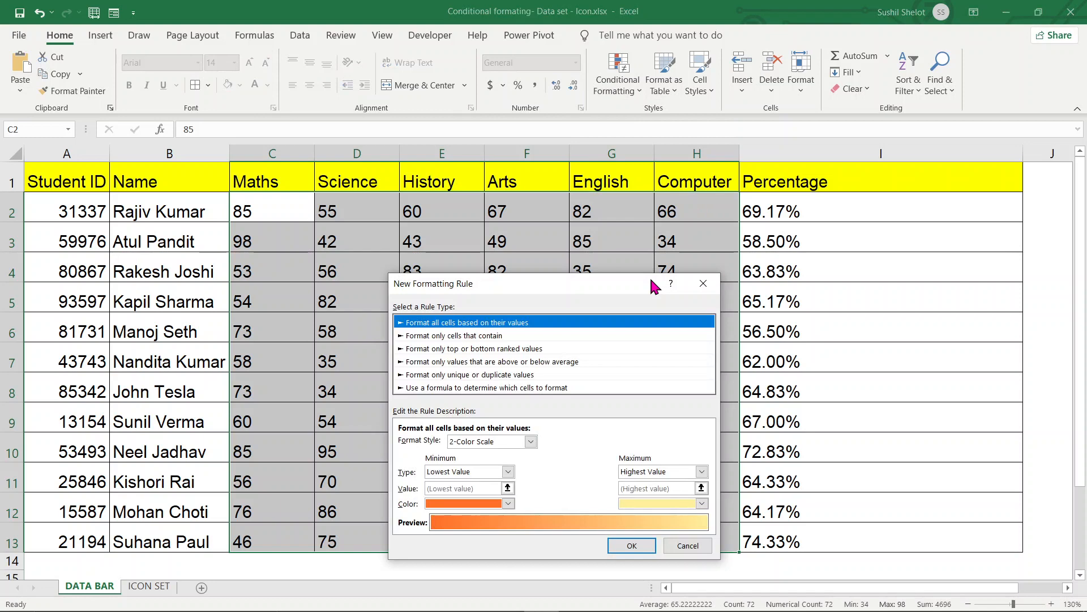
pyautogui.moveTo(643, 287); pyautogui.dragTo(594, 126)
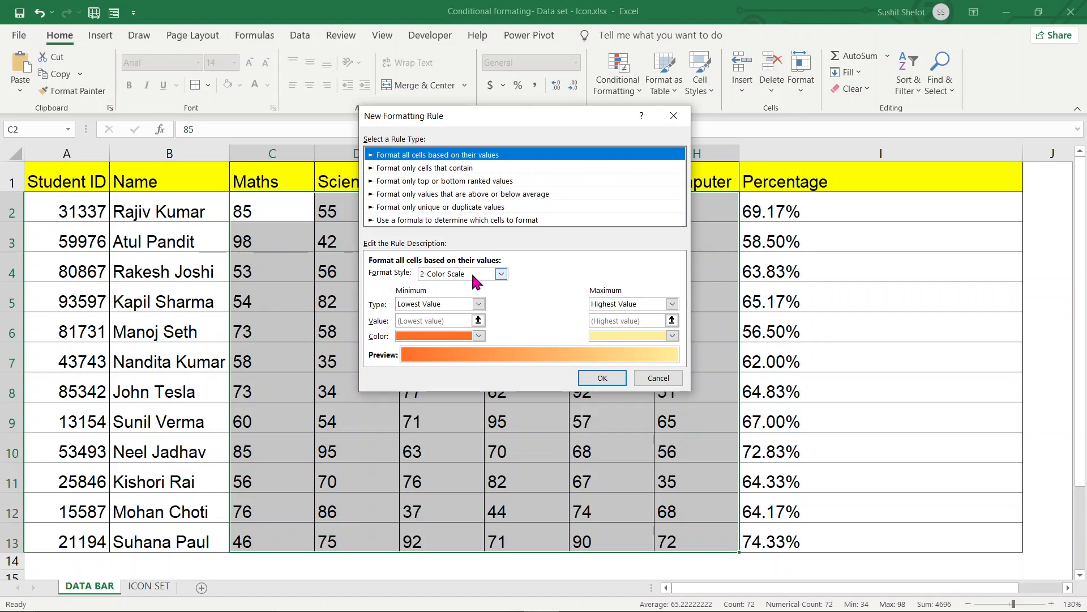
pyautogui.click(501, 274)
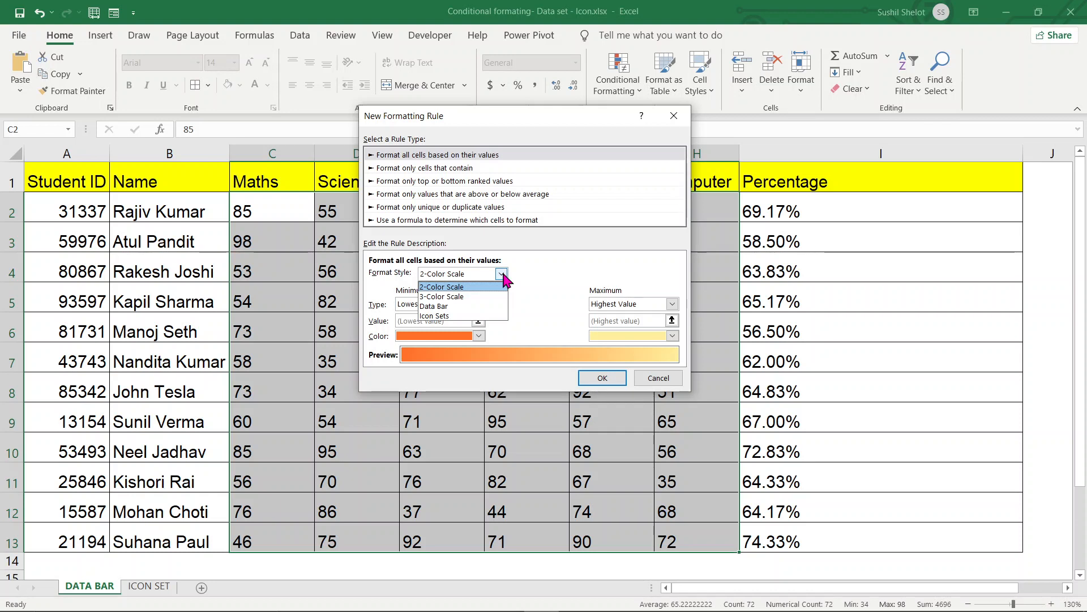
pyautogui.click(451, 307)
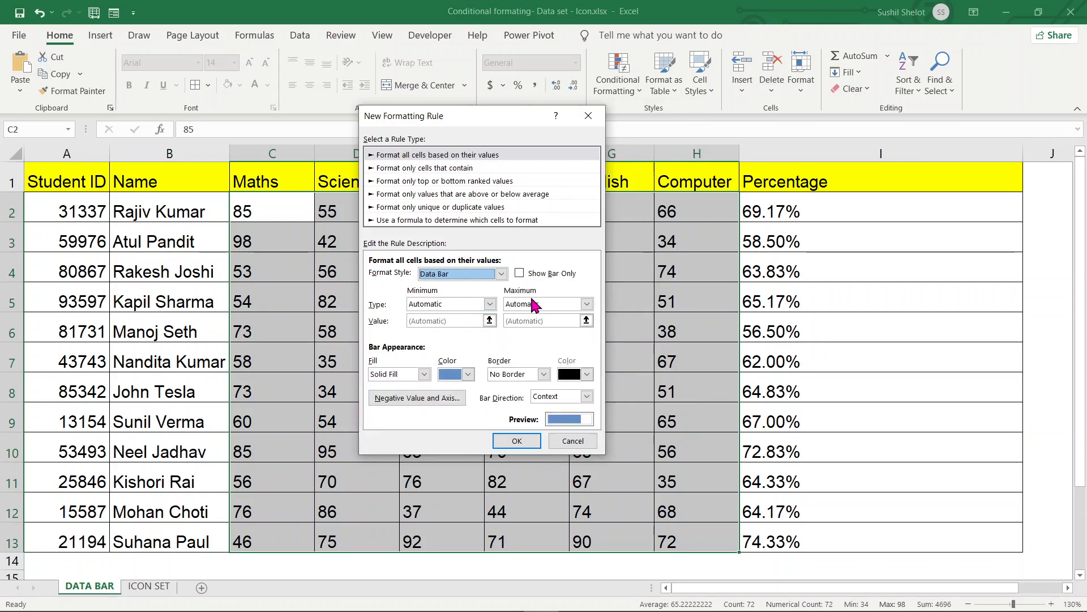
# Step: Set the data bar's minimum and maximum types to Number, with values 0 and 100
pyautogui.click(488, 306)
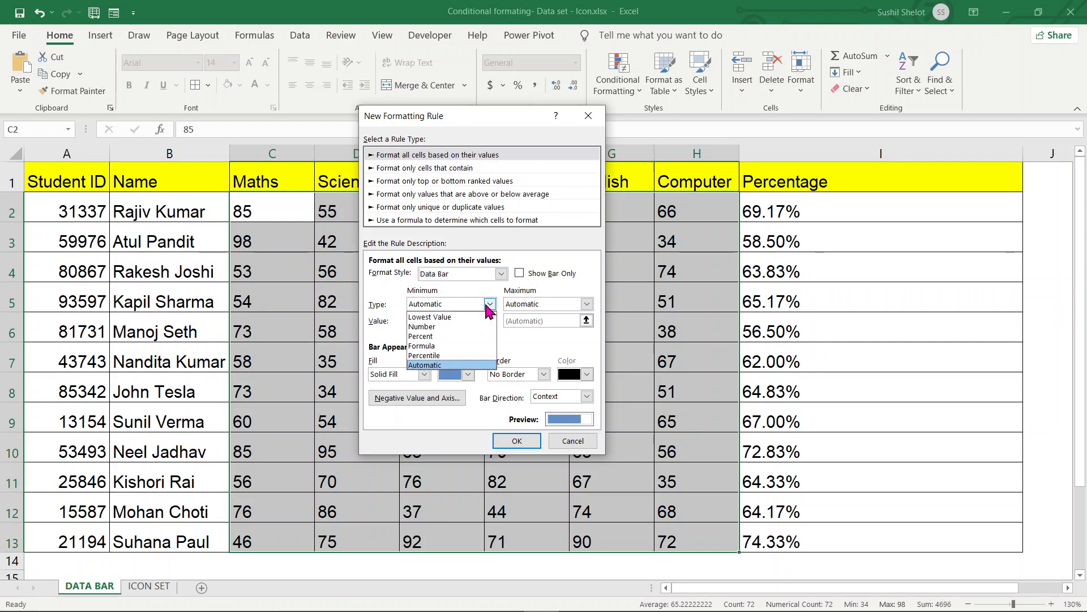
pyautogui.click(463, 326)
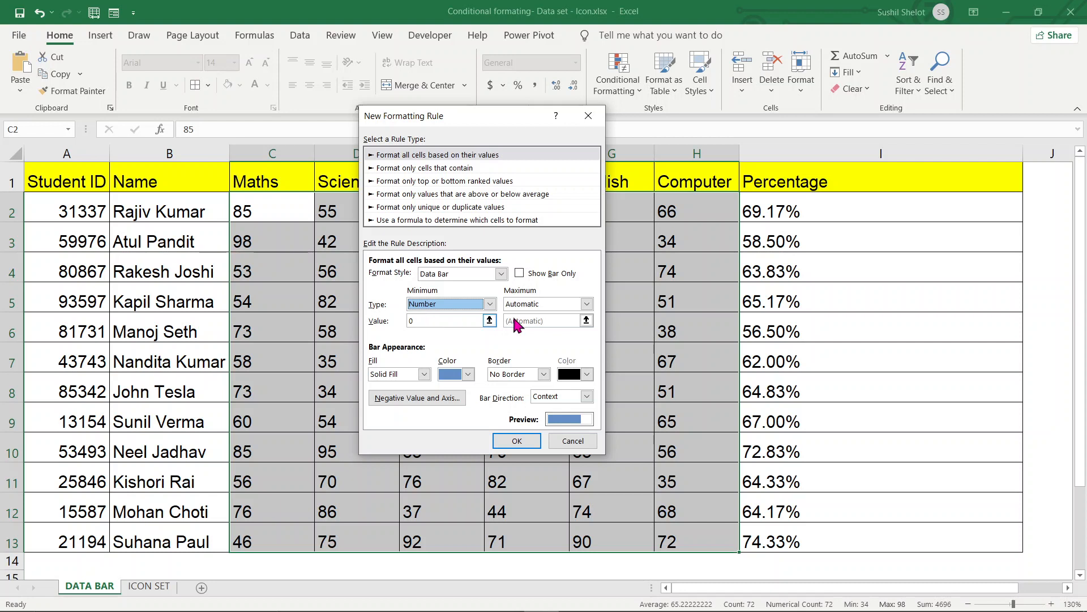
pyautogui.click(587, 304)
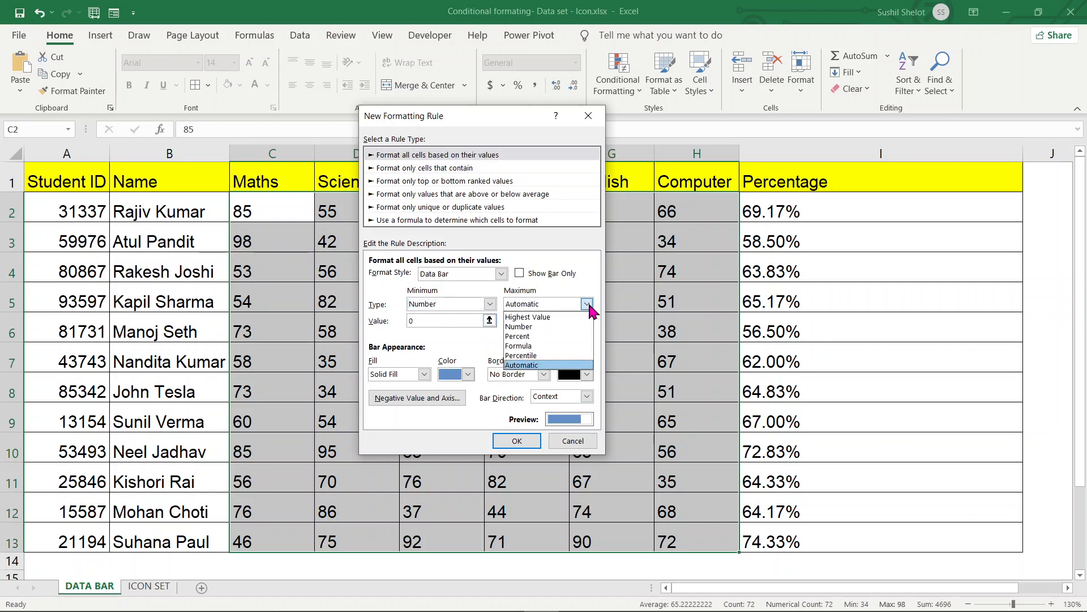
pyautogui.click(529, 326)
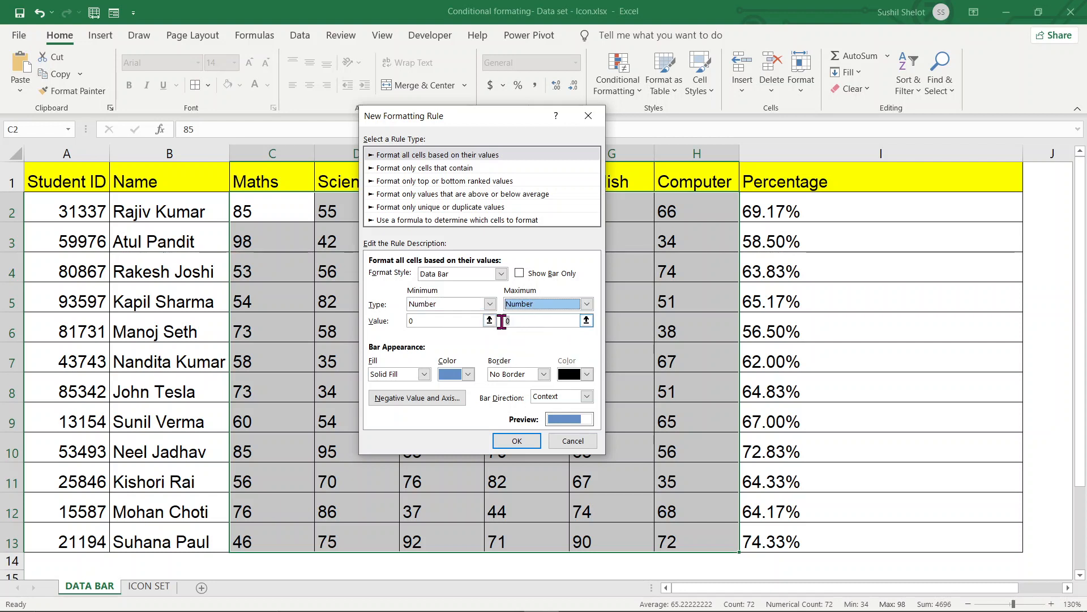
pyautogui.click(503, 321)
pyautogui.write('100')
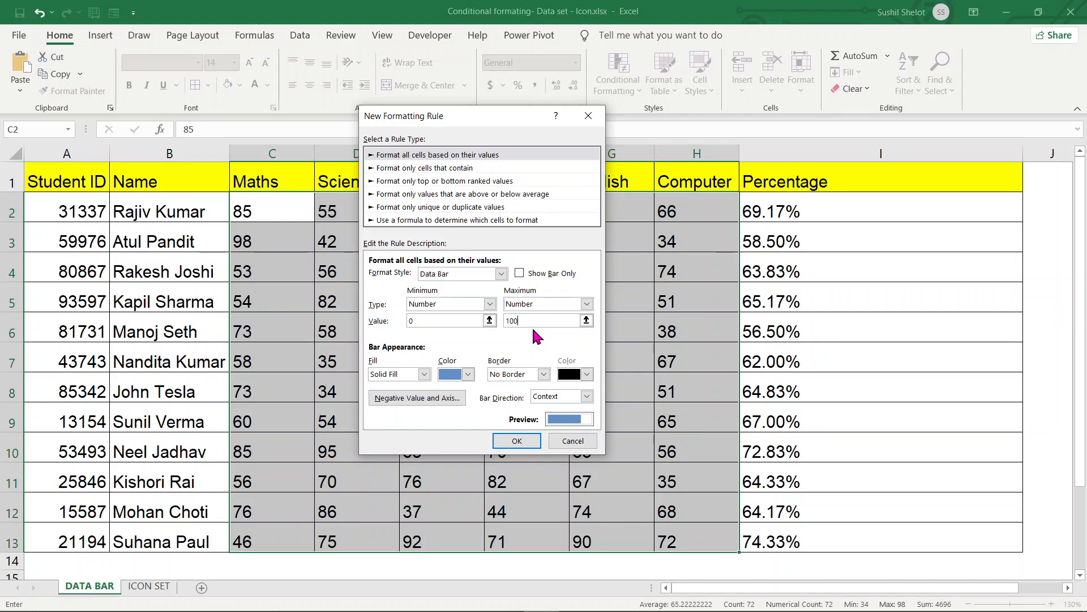
# Step: Give the data bars a Solid Fill in the standard Green color
pyautogui.click(424, 375)
pyautogui.click(425, 375)
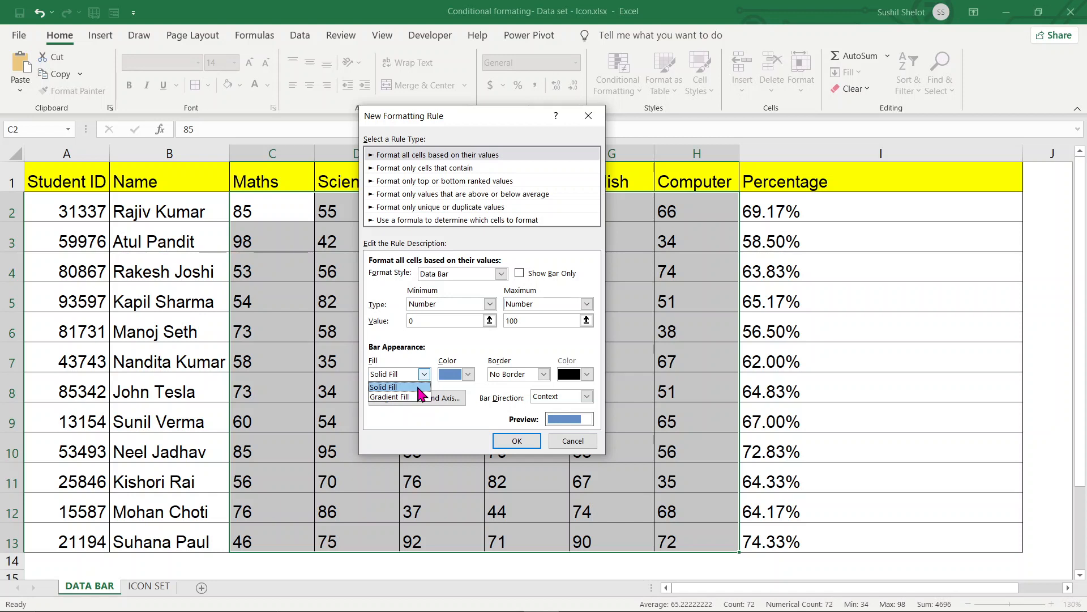
pyautogui.click(418, 388)
pyautogui.click(469, 375)
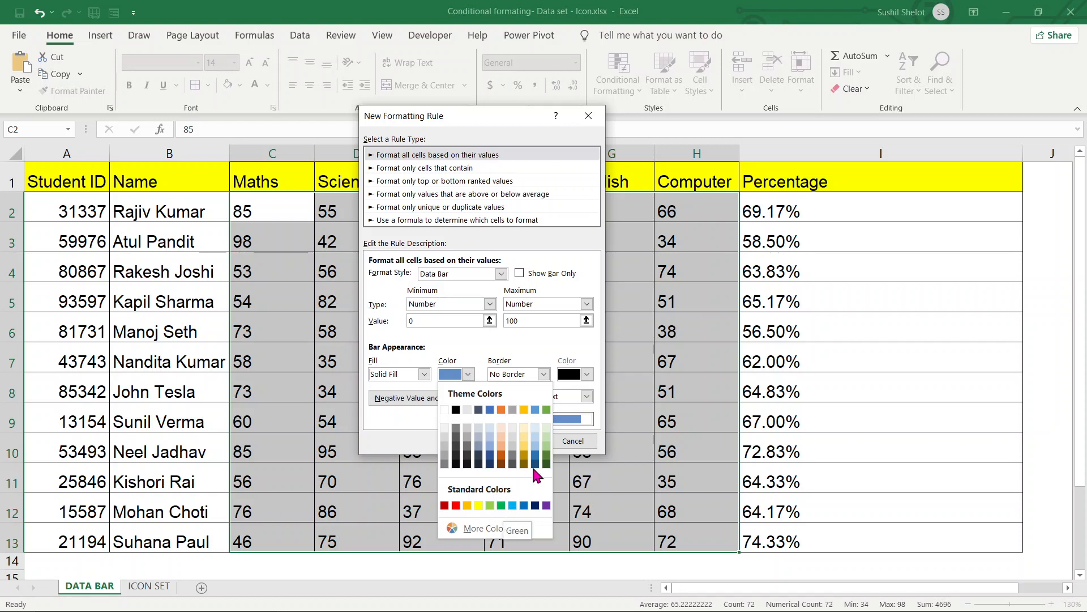
pyautogui.click(547, 446)
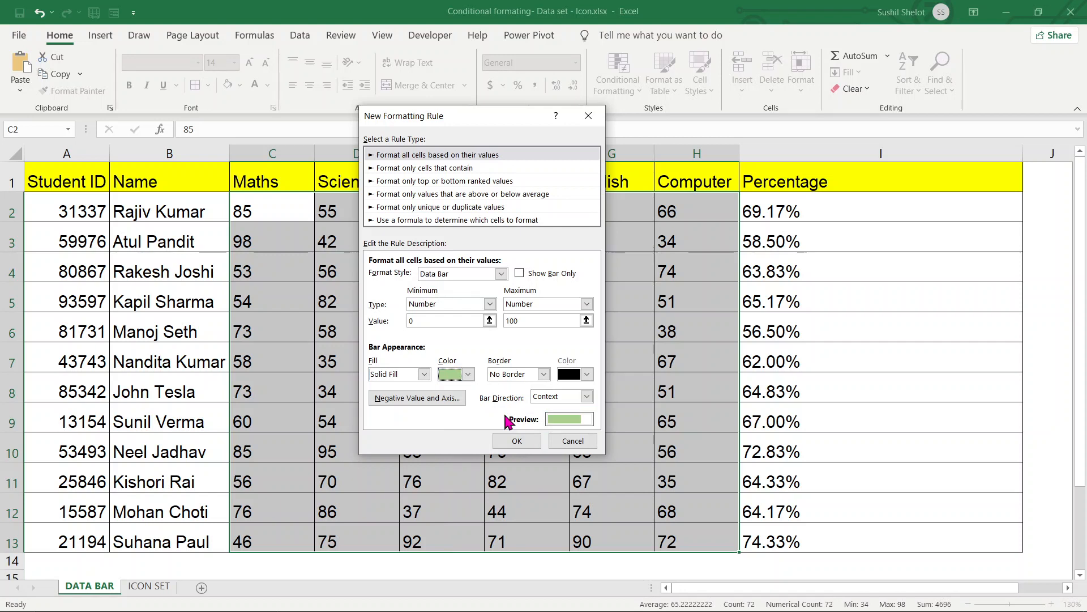
pyautogui.click(468, 376)
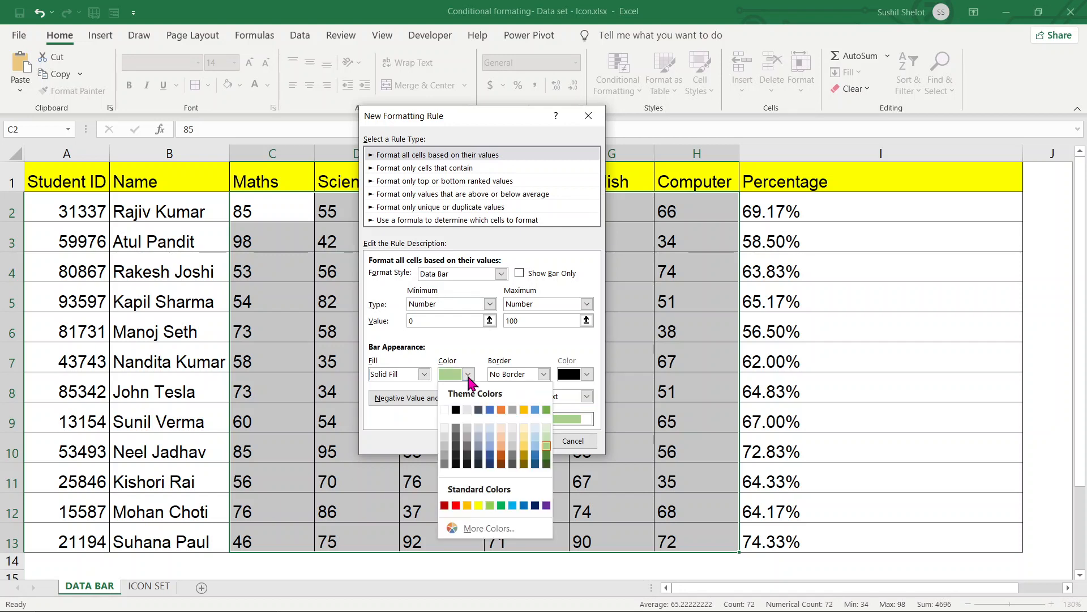
pyautogui.click(502, 507)
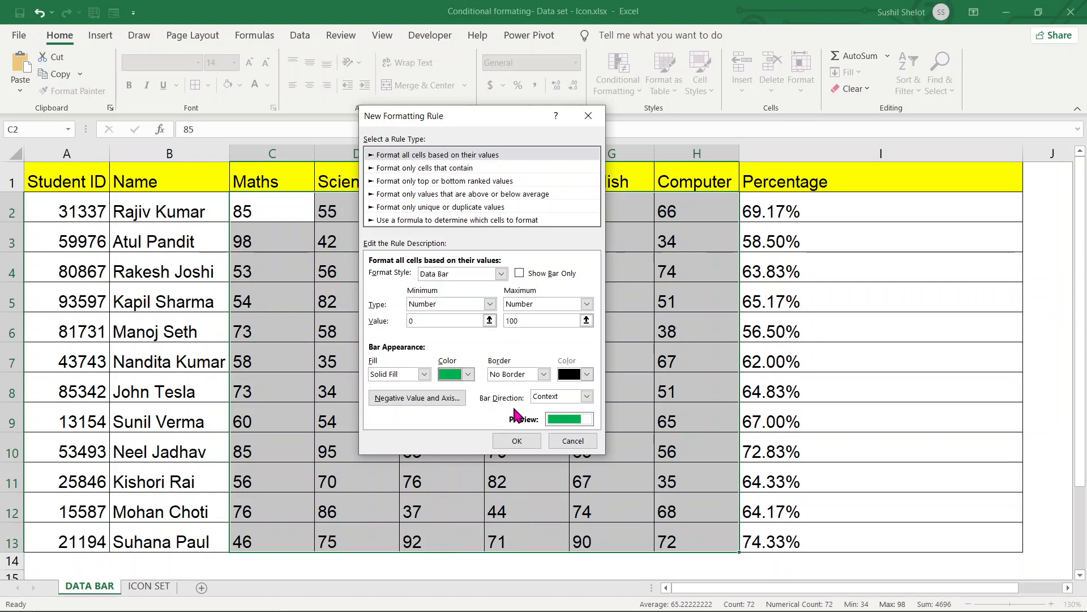
# Step: Review the data bar's border options and its Negative Value and Axis settings
pyautogui.click(544, 374)
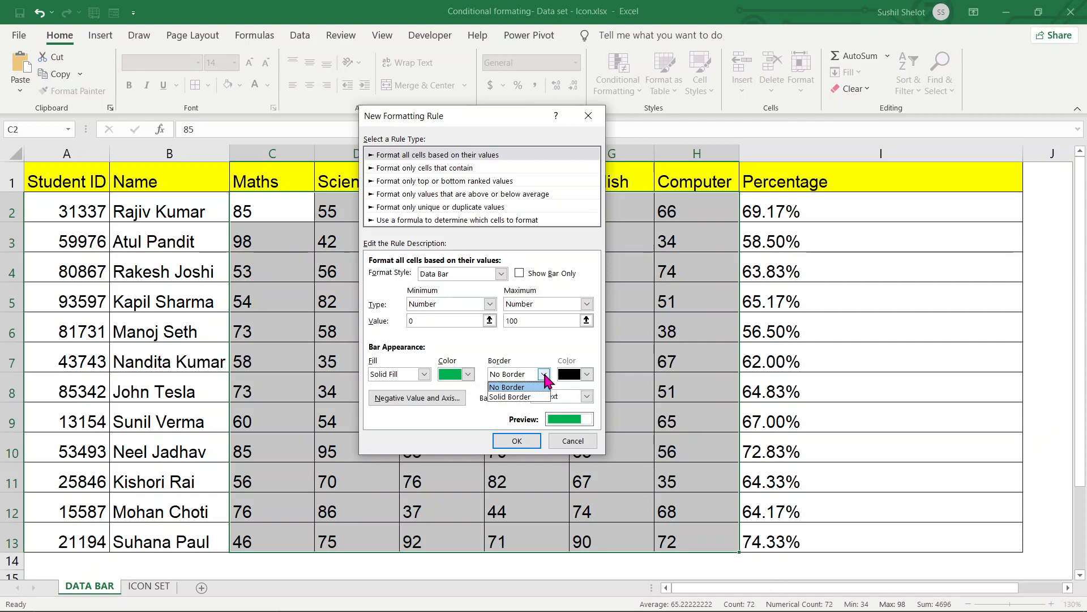
pyautogui.click(545, 345)
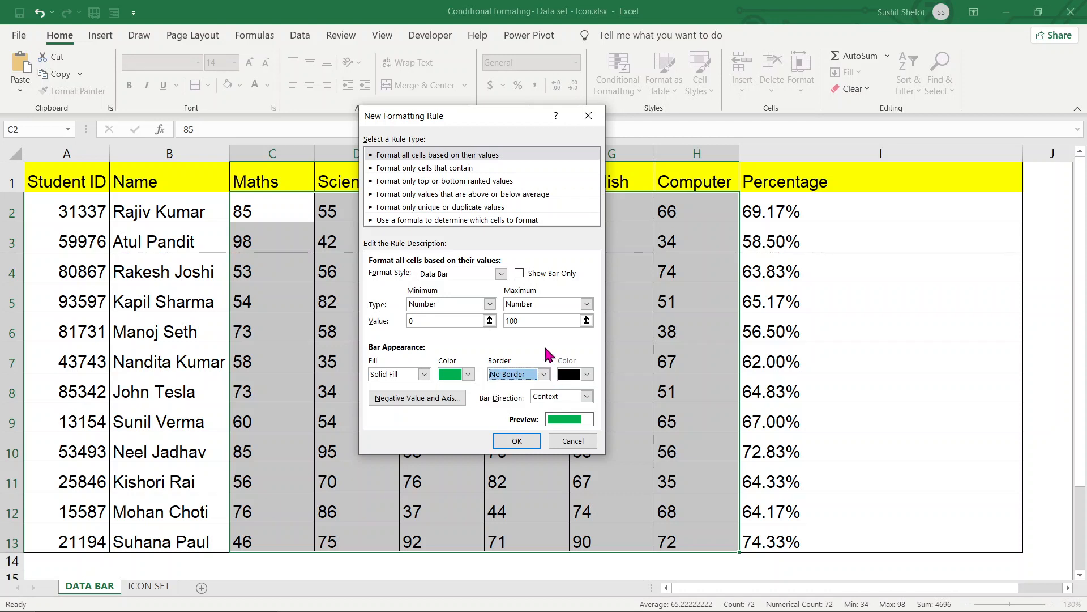
pyautogui.click(452, 400)
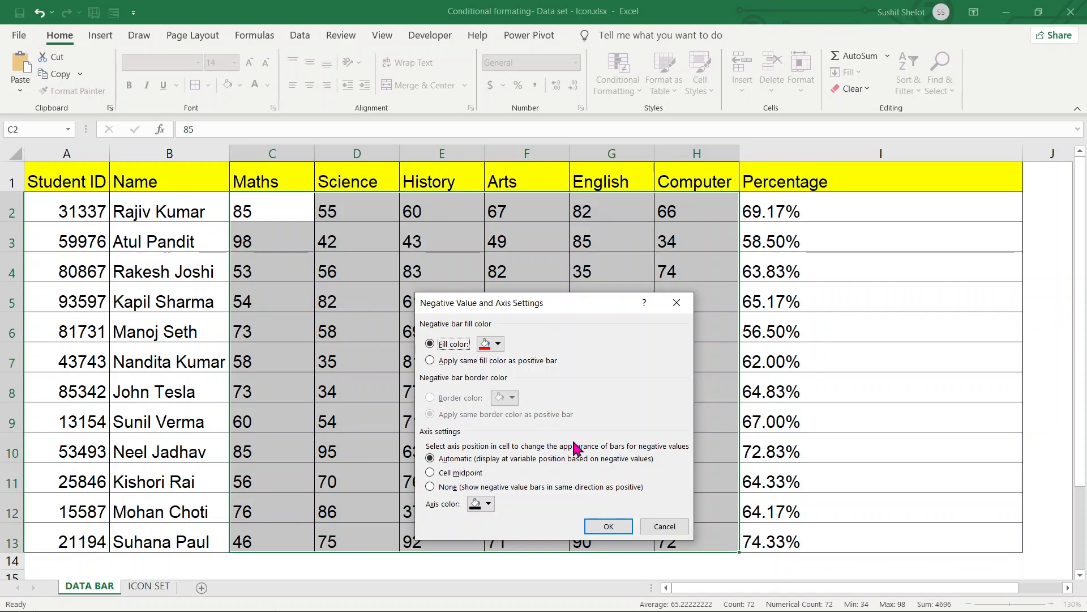
pyautogui.click(621, 526)
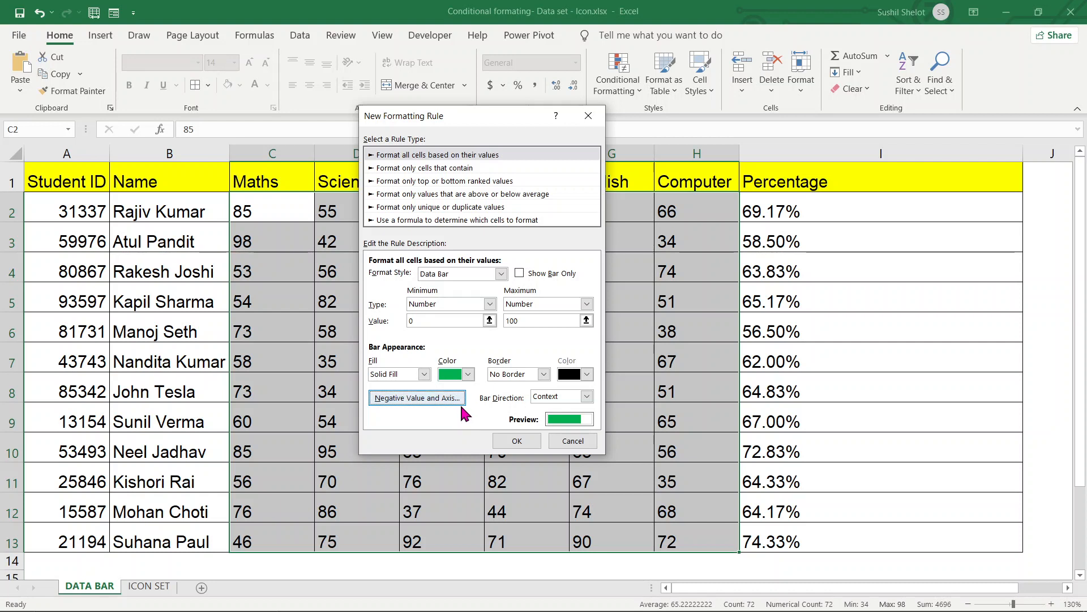
# Step: Set the bar direction to Left-to-Right and apply the data bar rule to the selected marks
pyautogui.click(586, 398)
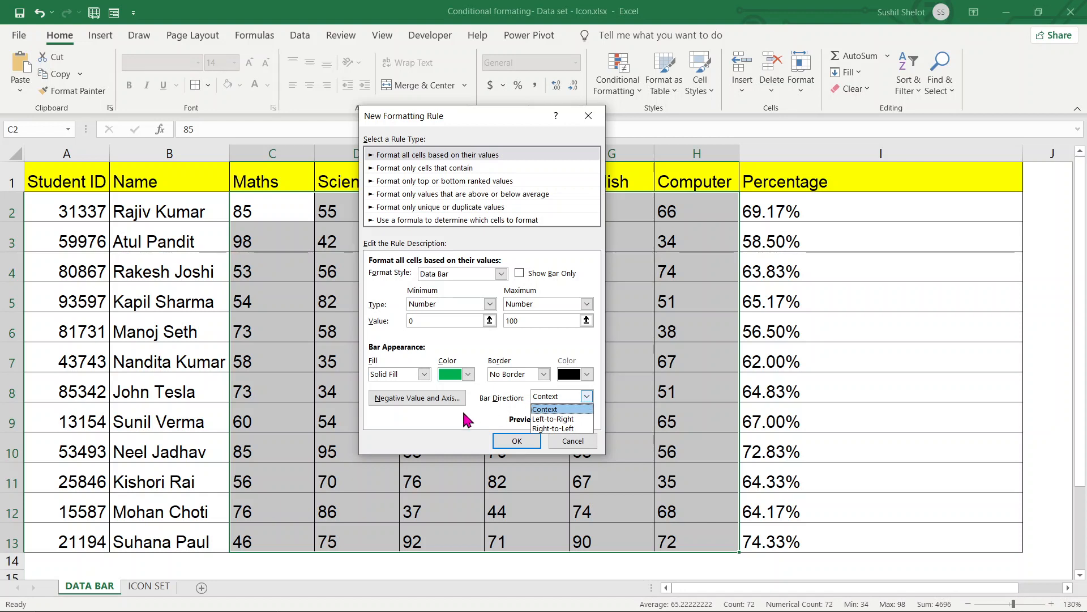
pyautogui.click(556, 428)
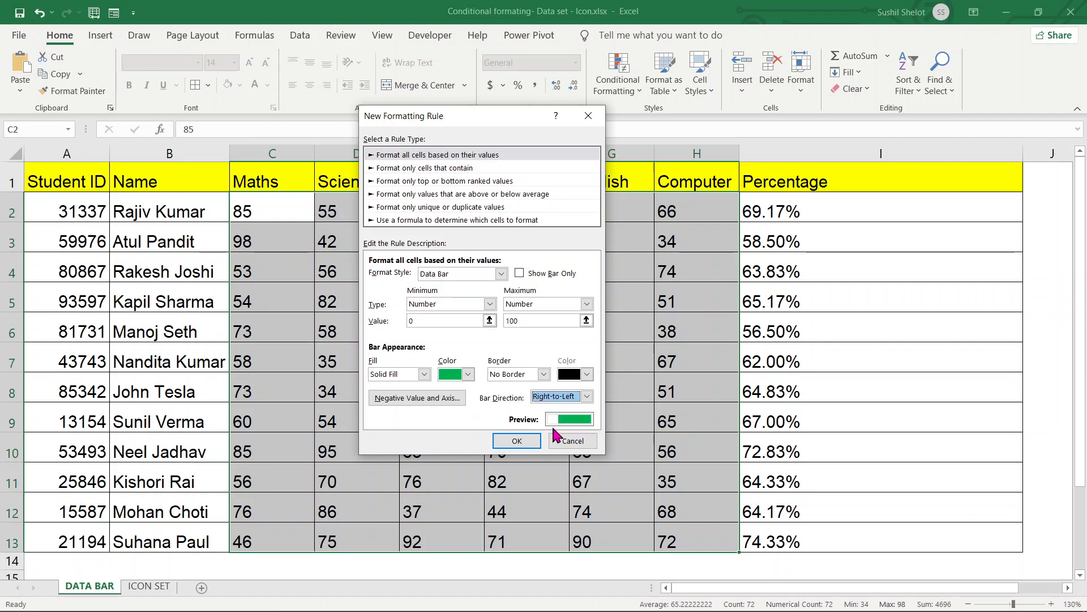
pyautogui.click(586, 396)
pyautogui.click(567, 419)
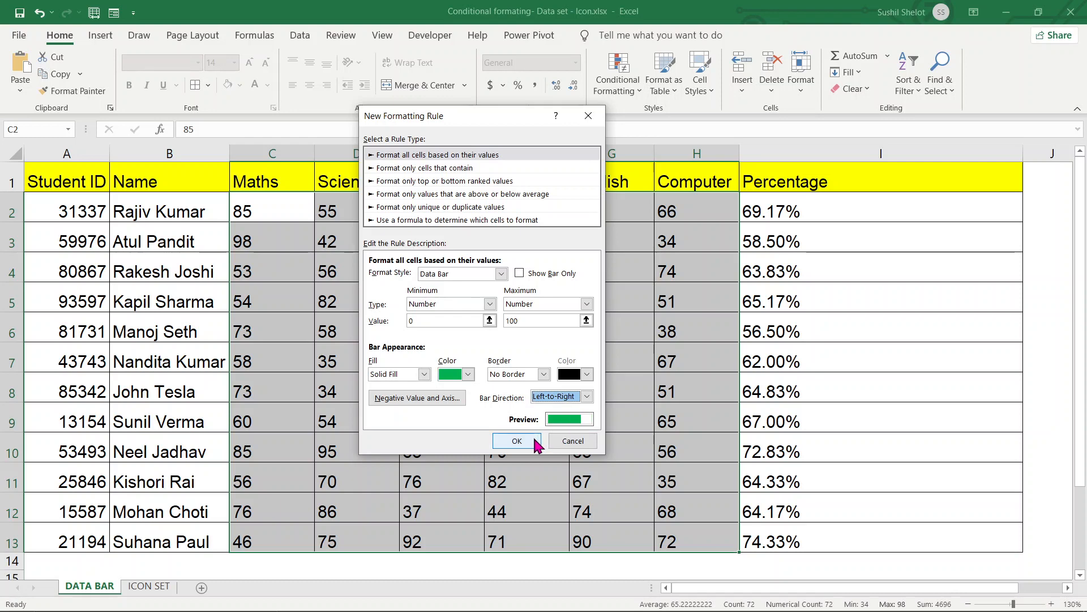
pyautogui.click(517, 441)
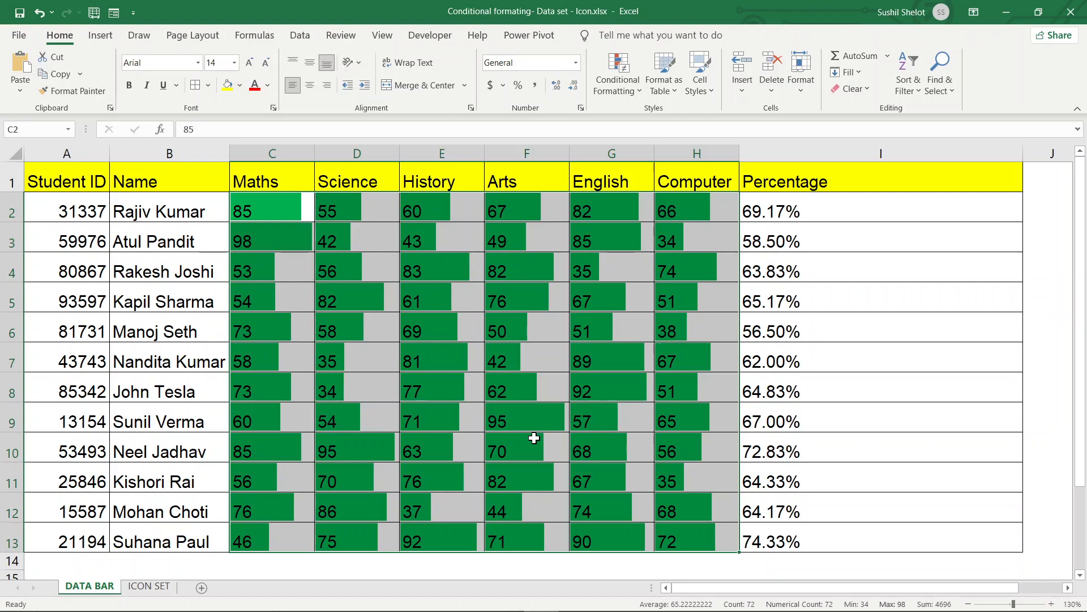
# Step: Change the Maths mark in cell C2 to 50 to test the data bar
pyautogui.click(282, 204)
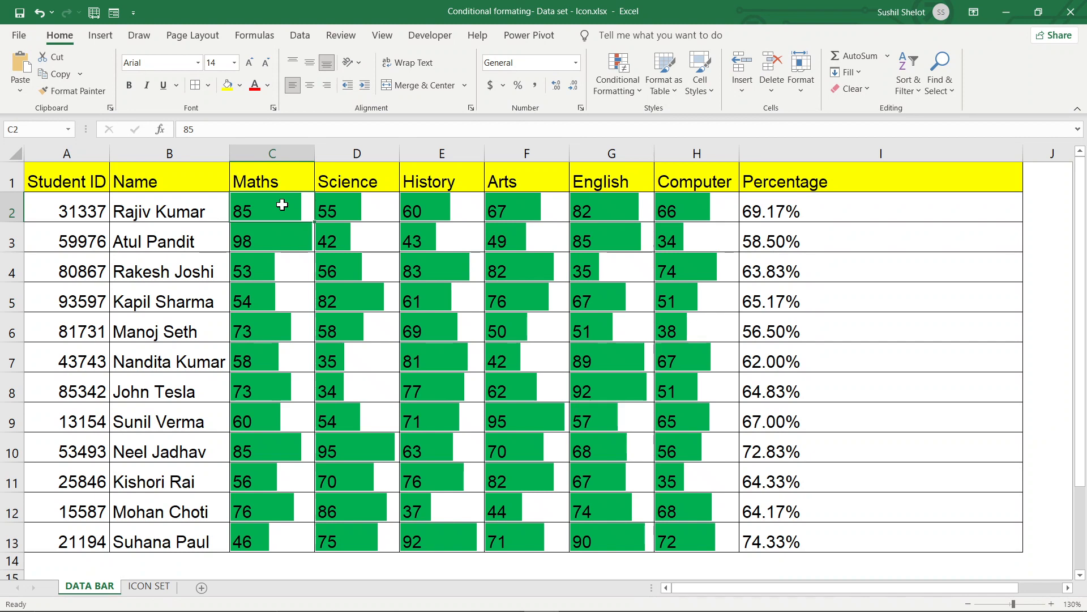
pyautogui.doubleClick(282, 205)
pyautogui.press('BackSpace')
pyautogui.press('BackSpace')
pyautogui.write('50')
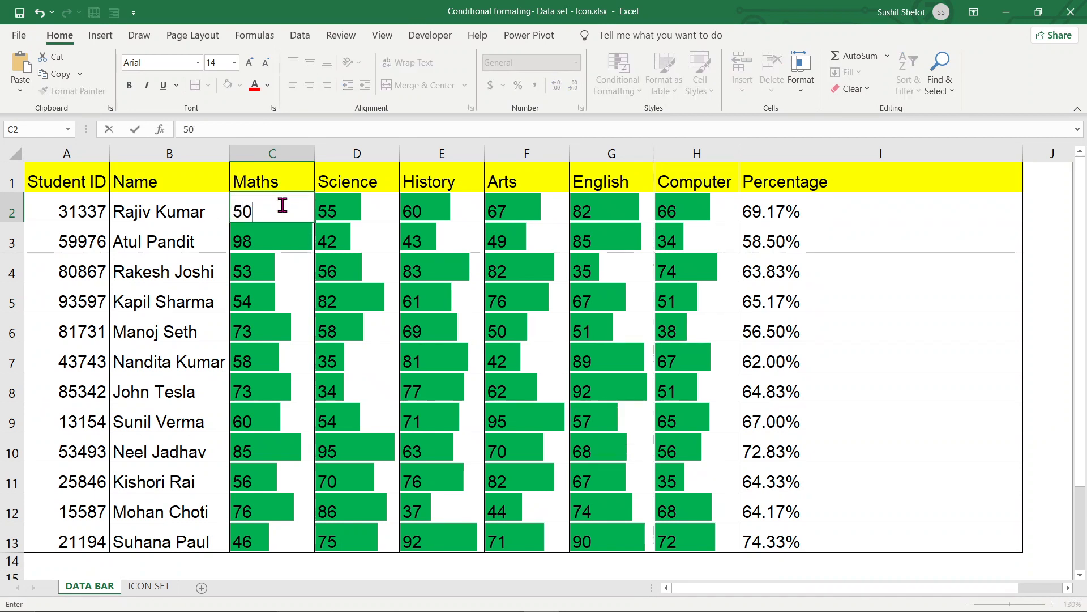
pyautogui.press('Return')
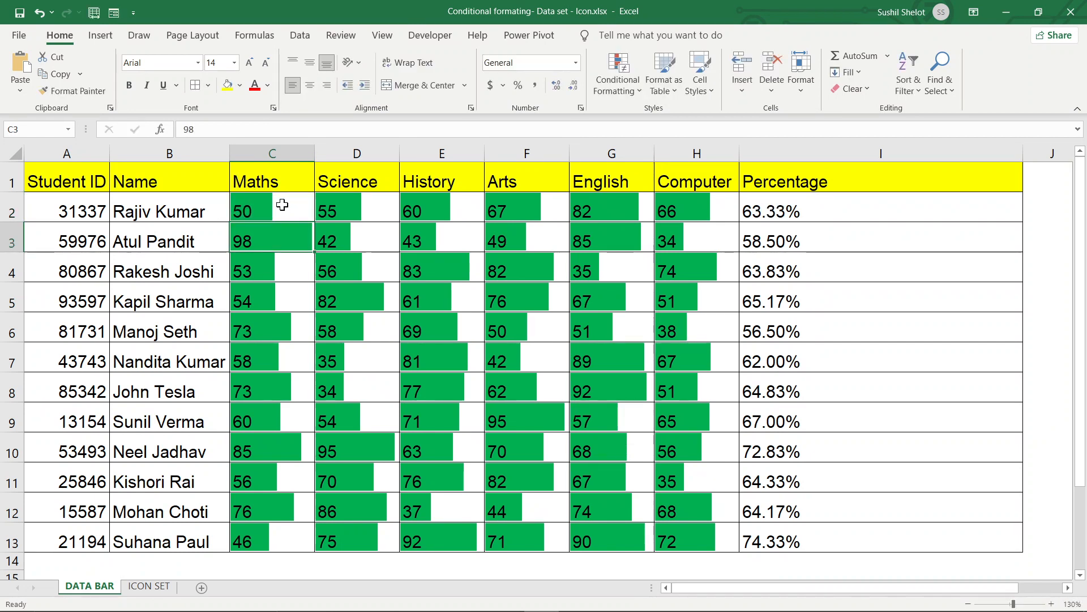
pyautogui.click(253, 210)
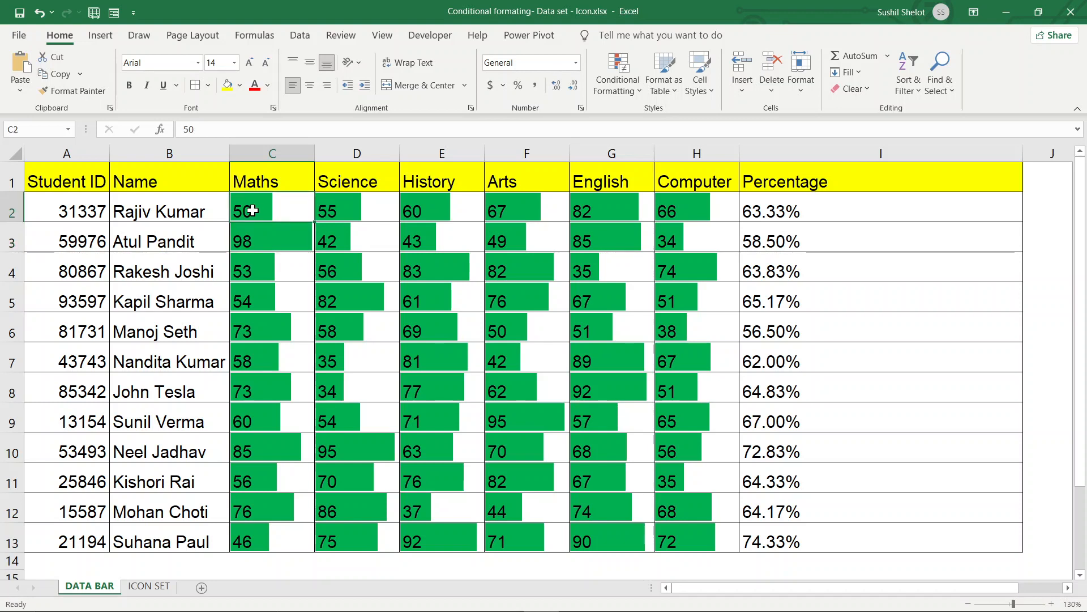
# Step: Change the Maths mark in cell C2 to 100 to test the full-length data bar
pyautogui.write('100')
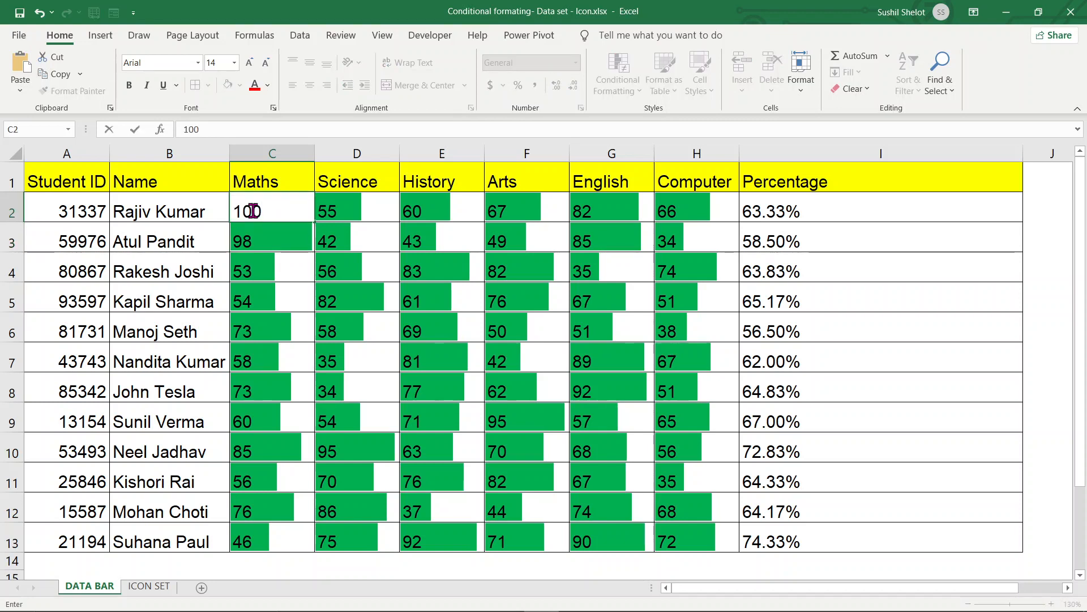
pyautogui.press('Return')
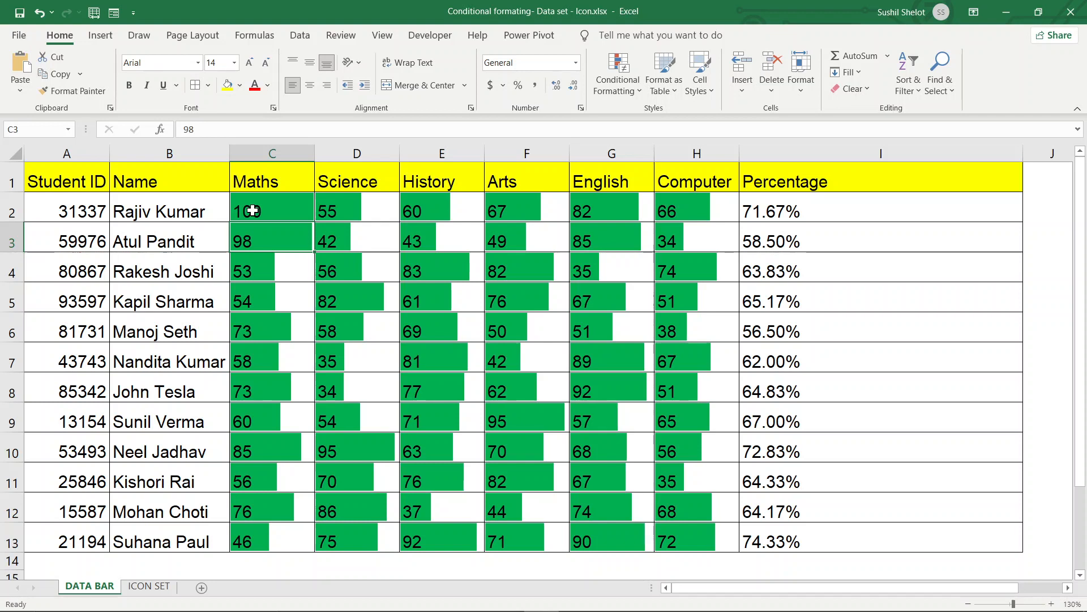
pyautogui.click(960, 574)
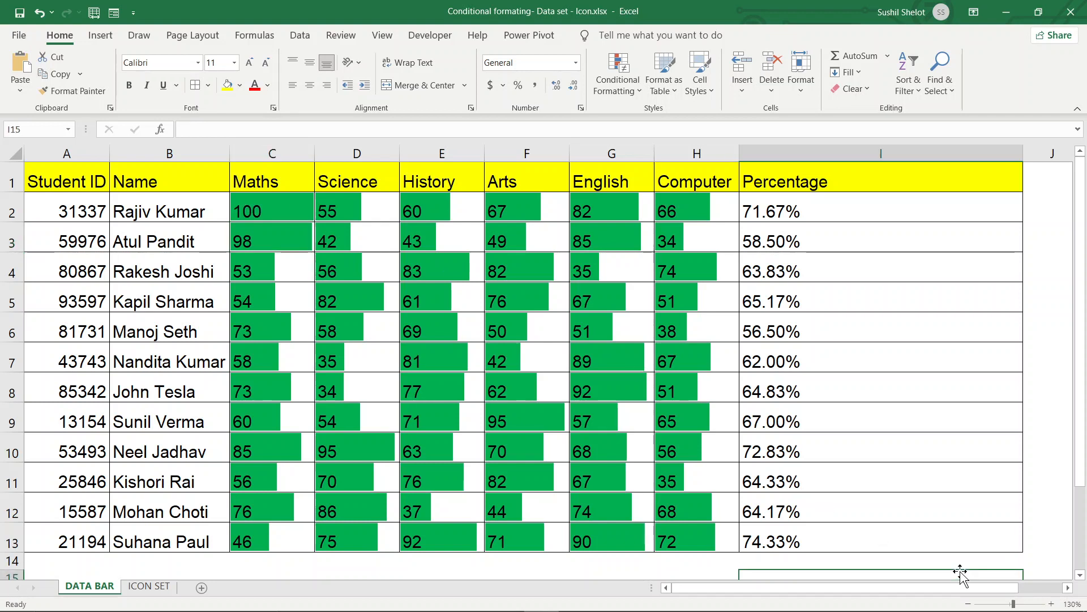
pyautogui.write('`')
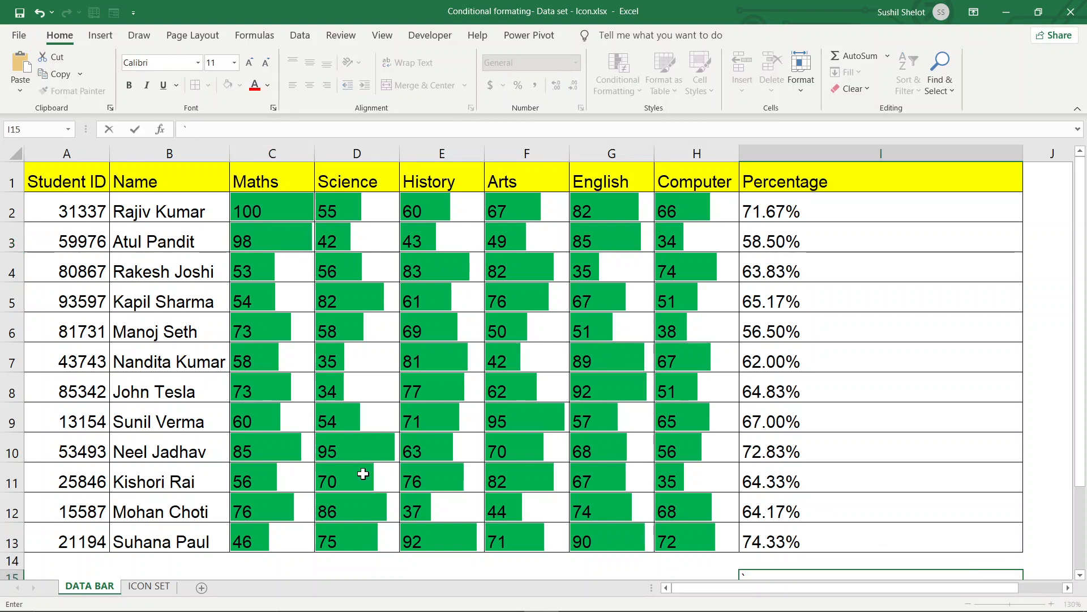
pyautogui.click(286, 212)
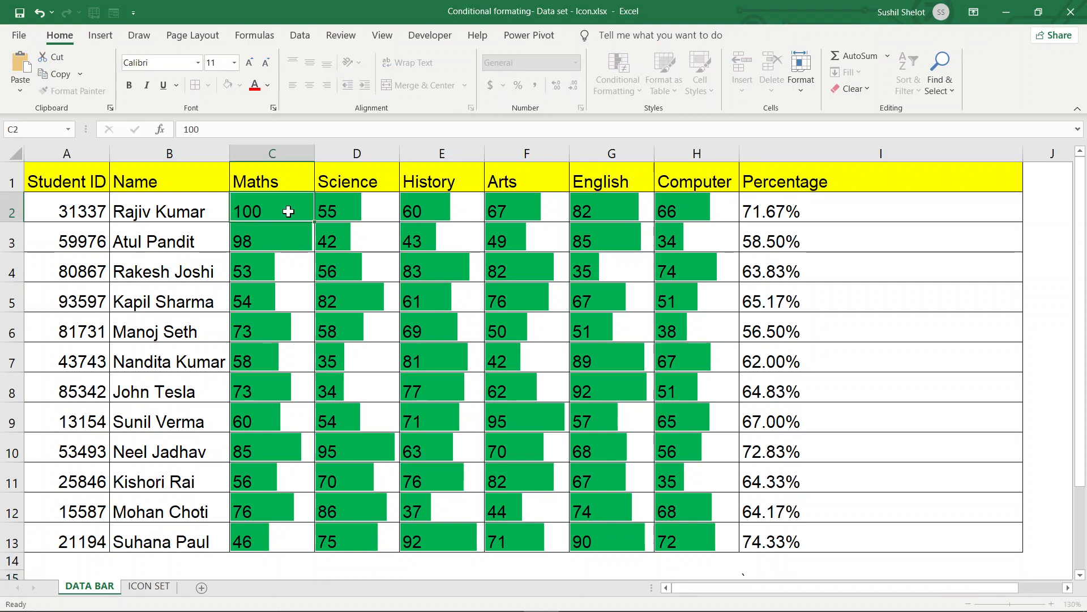
pyautogui.click(343, 212)
pyautogui.click(460, 213)
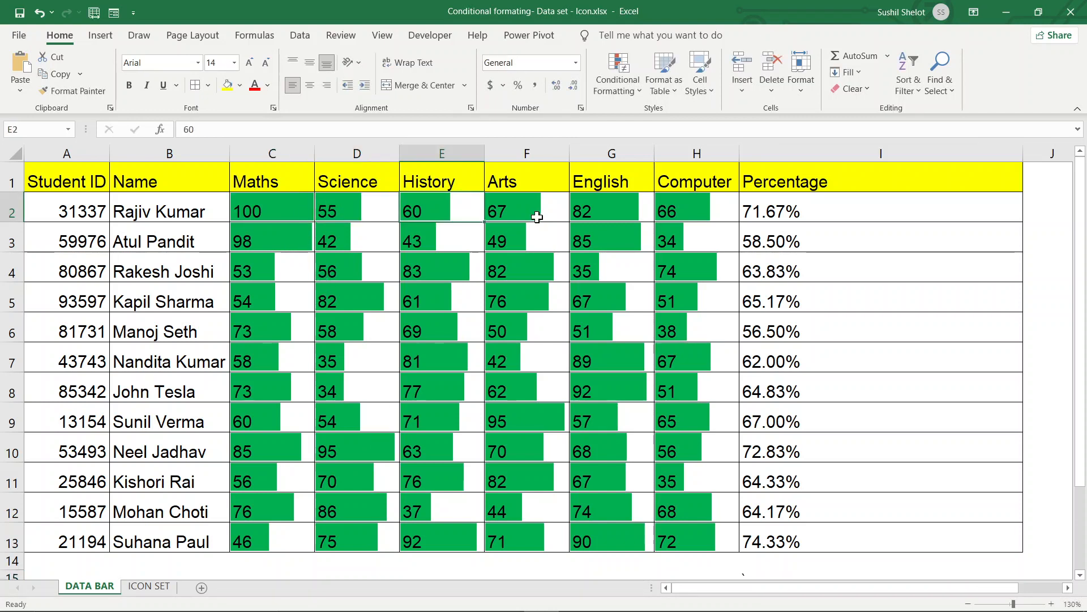
pyautogui.click(537, 217)
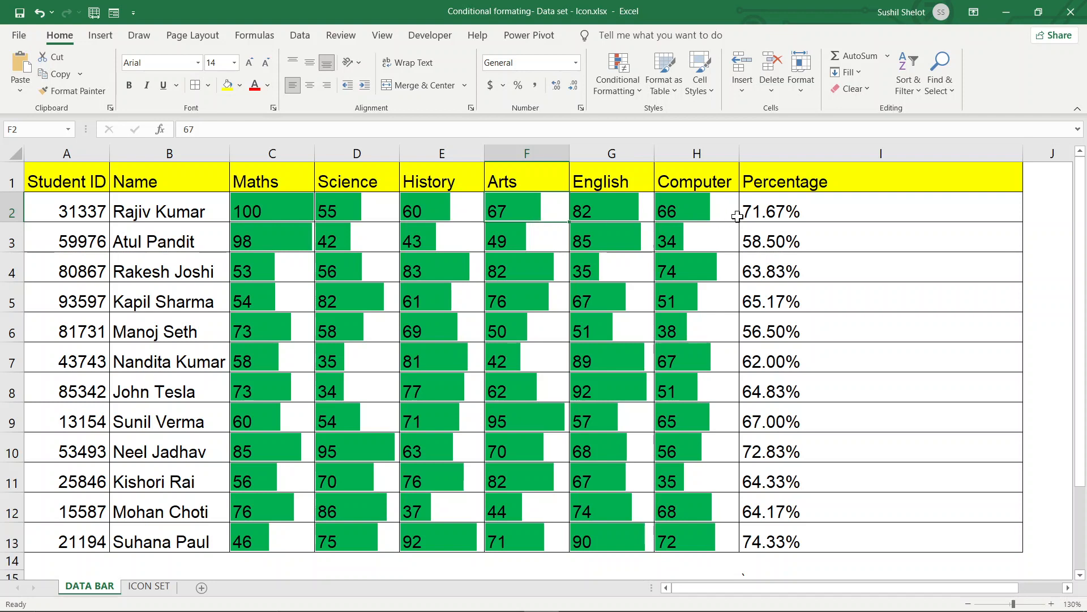
# Step: Start a new conditional formatting rule for the Percentage values in I2:I13 with the Data Bar format style
pyautogui.moveTo(805, 213); pyautogui.dragTo(814, 539)
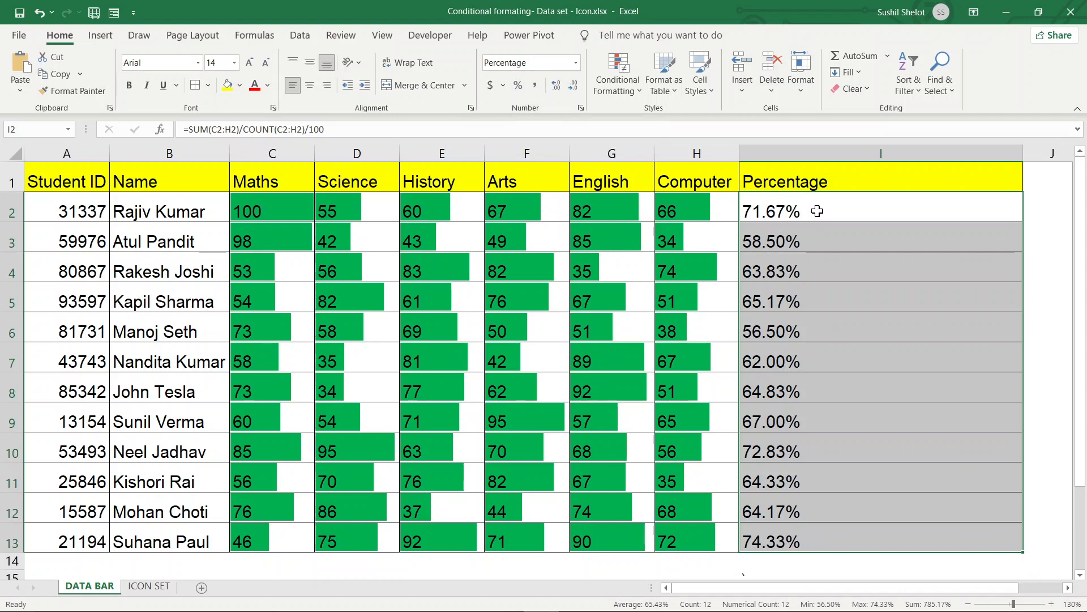
pyautogui.click(638, 96)
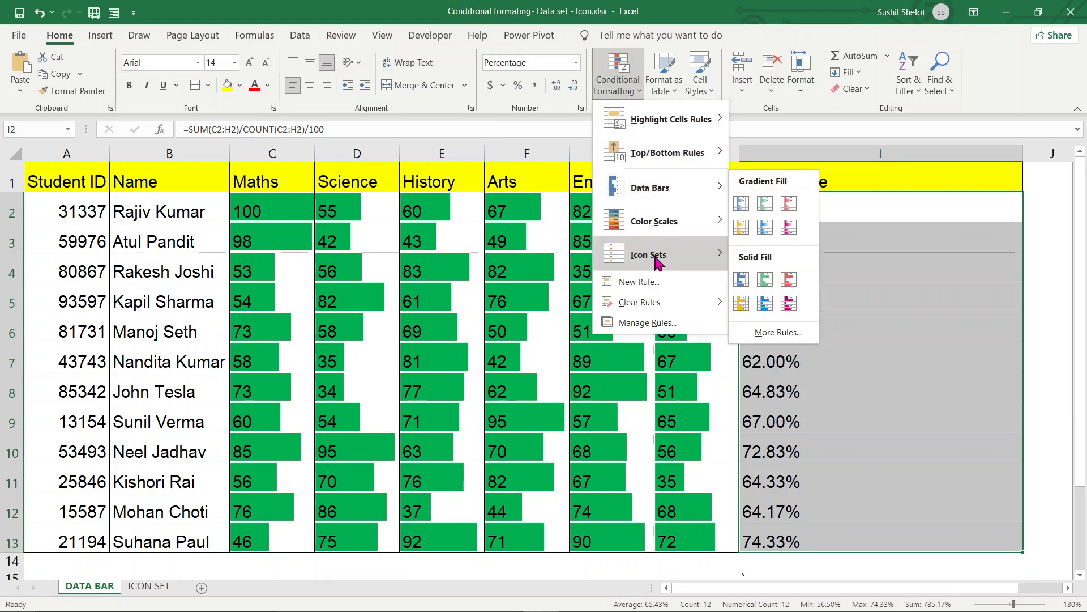
pyautogui.moveTo(644, 304)
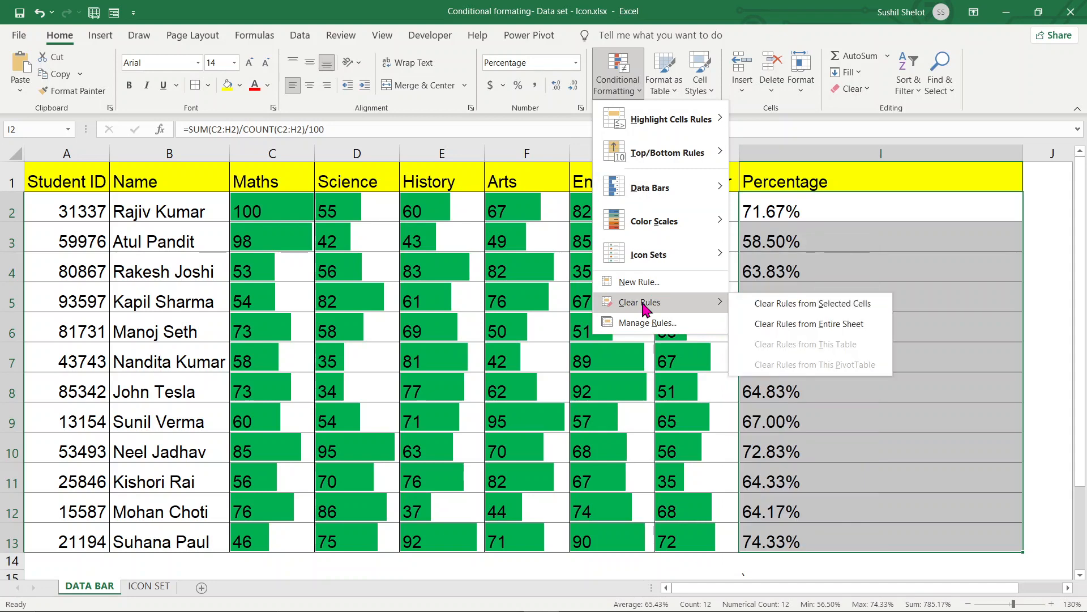
pyautogui.click(649, 288)
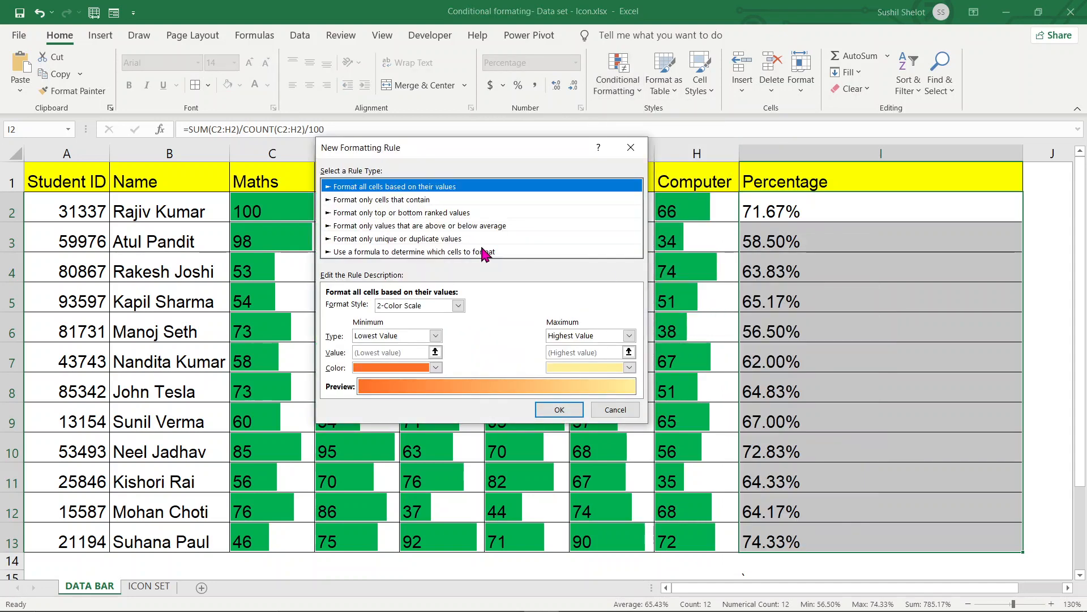
pyautogui.click(458, 306)
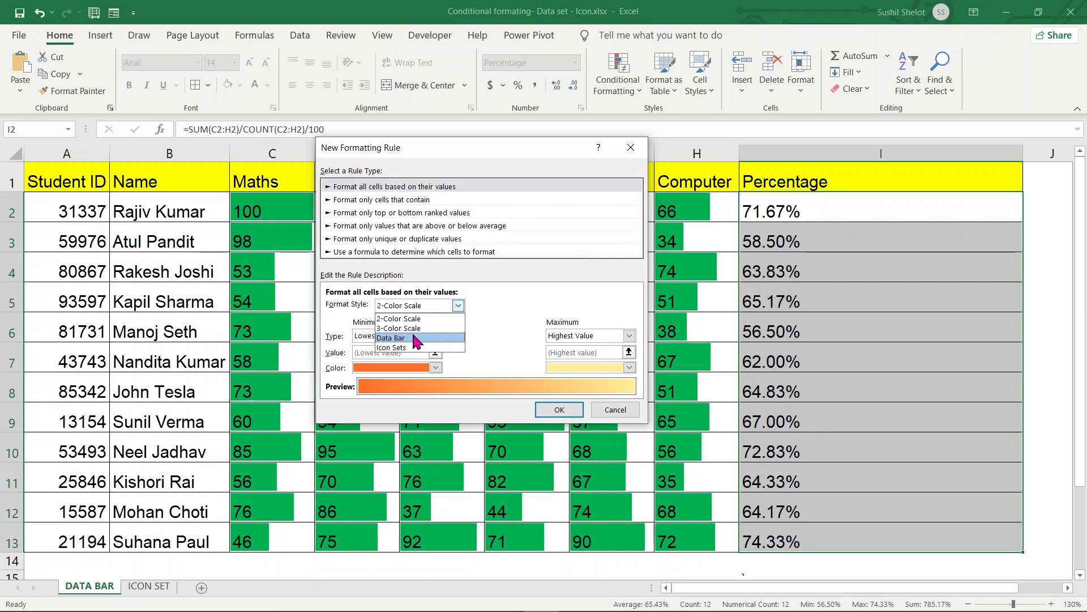
pyautogui.click(391, 338)
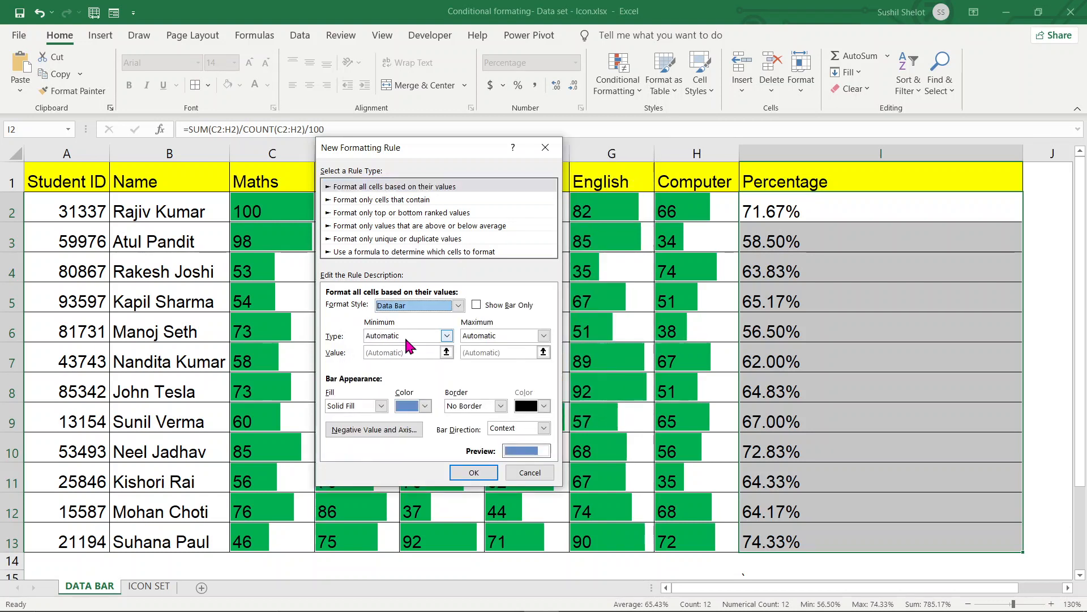
# Step: Set the data bar's minimum and maximum types to Percent, from 0 to 100, and apply the rule
pyautogui.click(430, 338)
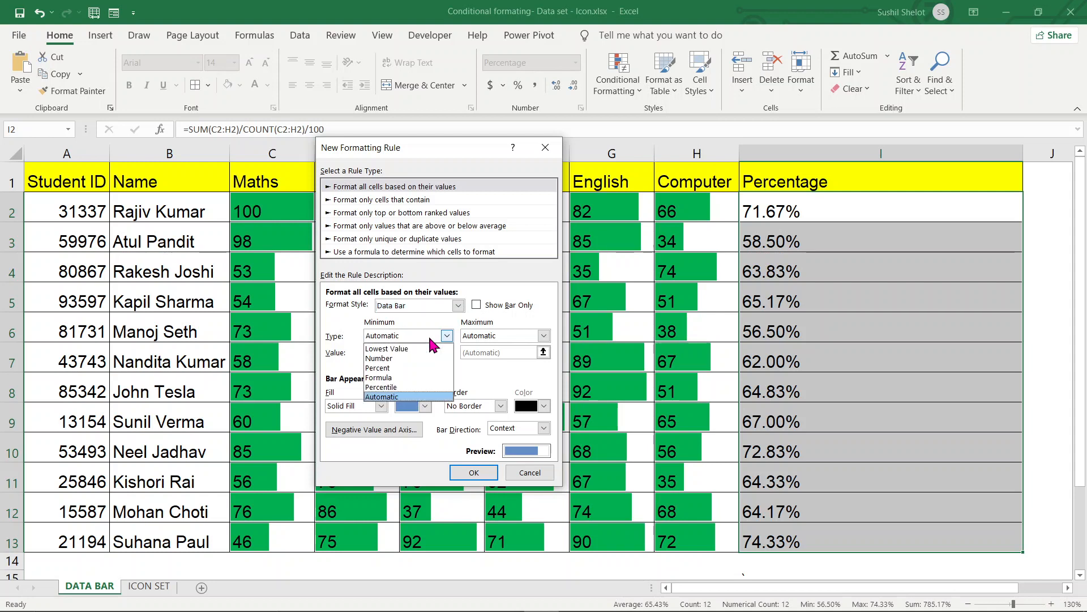
pyautogui.click(394, 369)
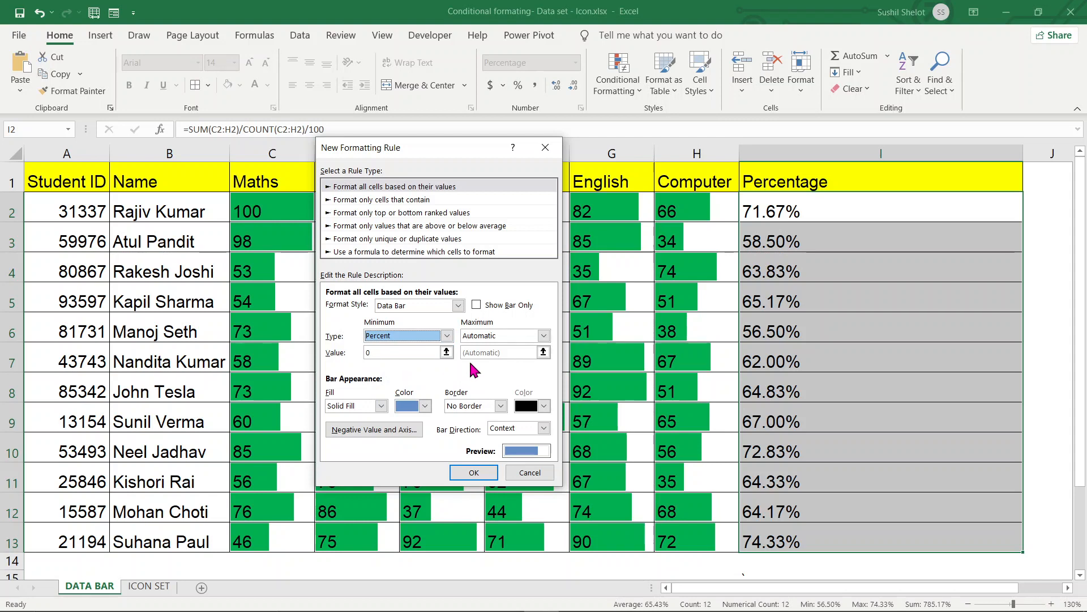
pyautogui.click(507, 336)
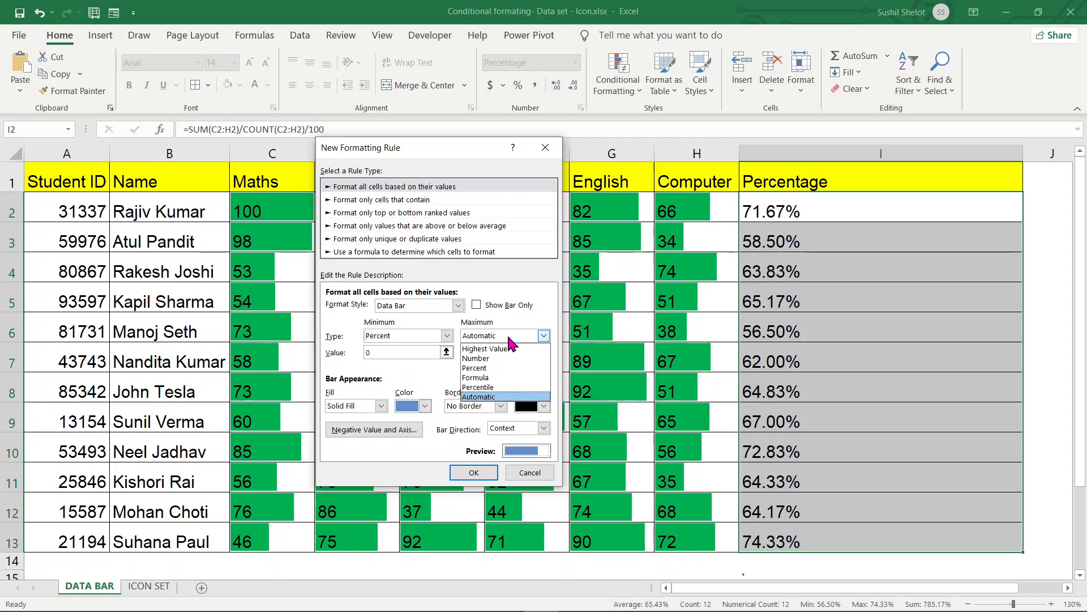
pyautogui.click(498, 368)
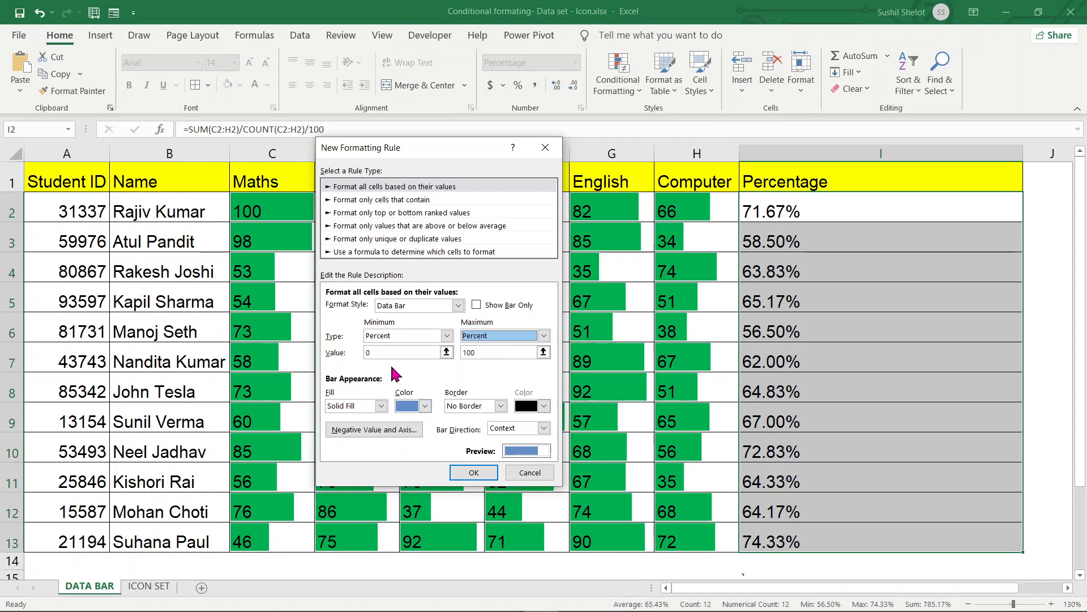
pyautogui.click(485, 473)
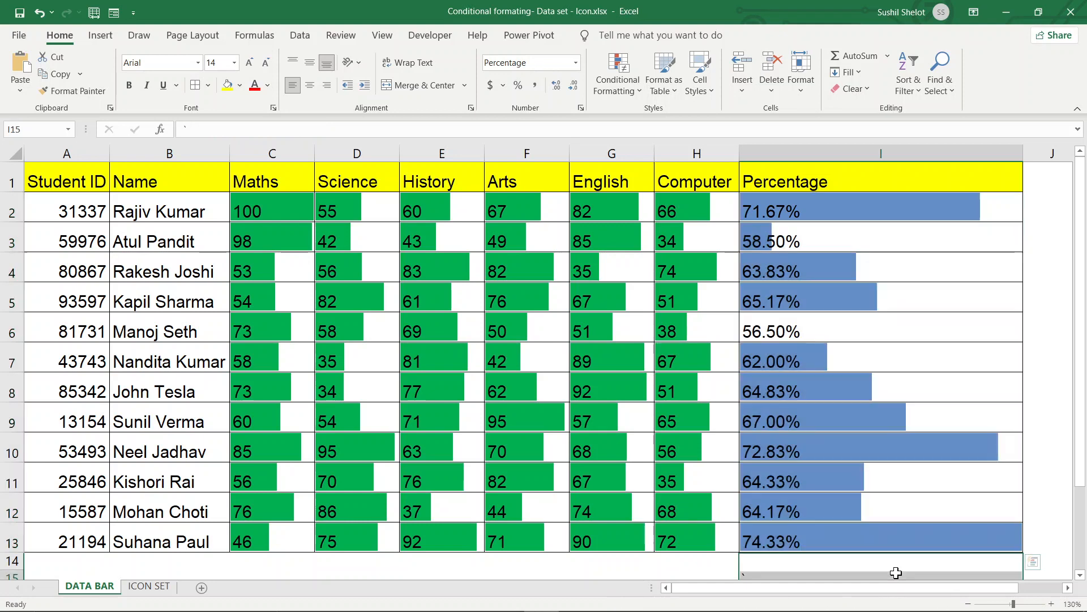
# Step: Compare the data bar lengths with the percentages in cells I2, I6 and I13
pyautogui.click(896, 573)
pyautogui.write('`')
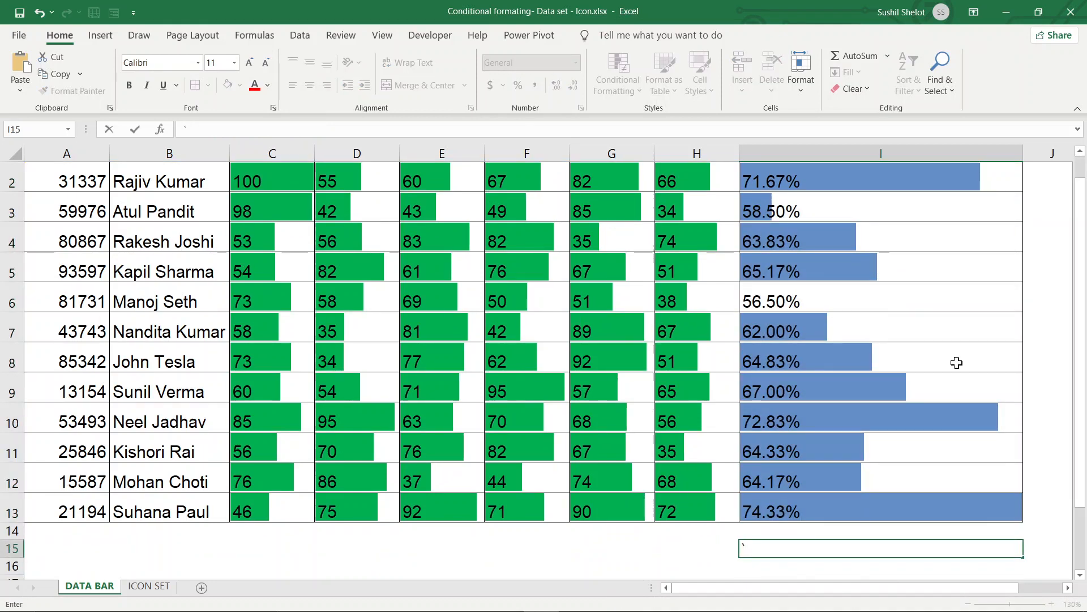
pyautogui.click(970, 186)
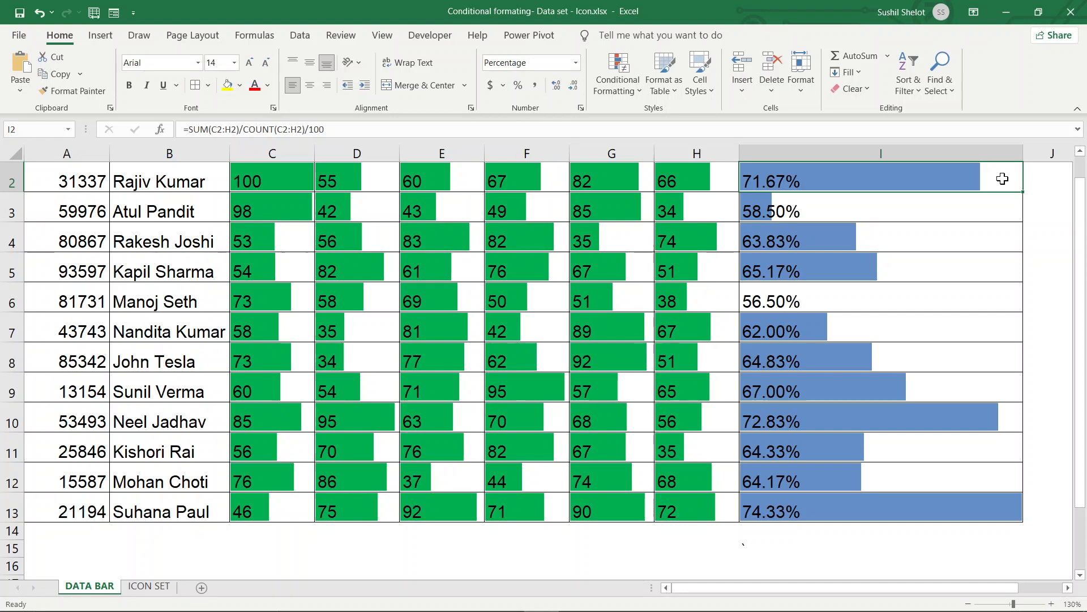
pyautogui.click(905, 302)
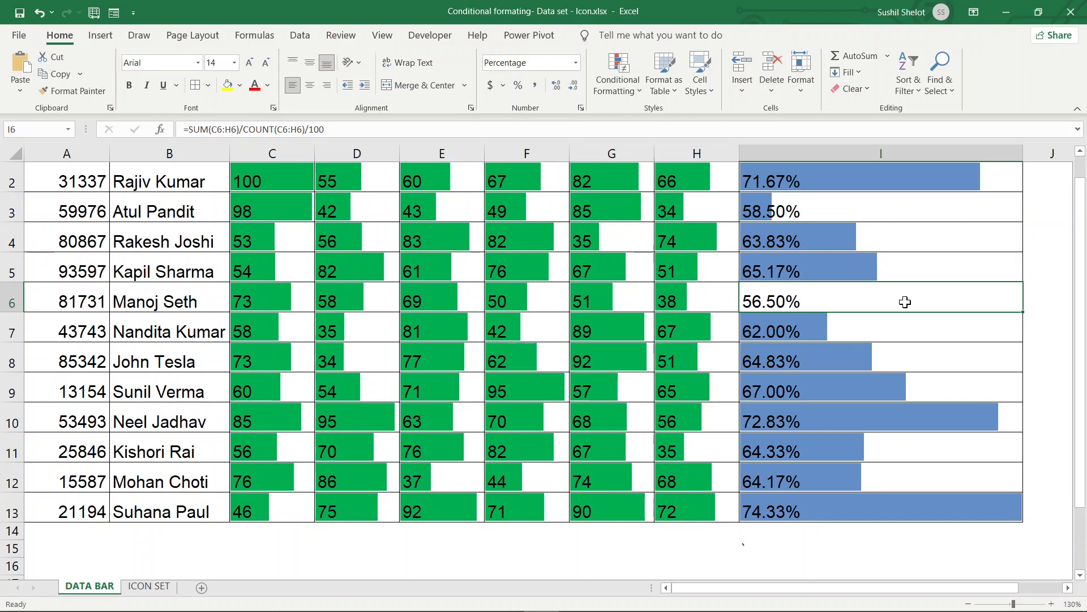
pyautogui.click(804, 508)
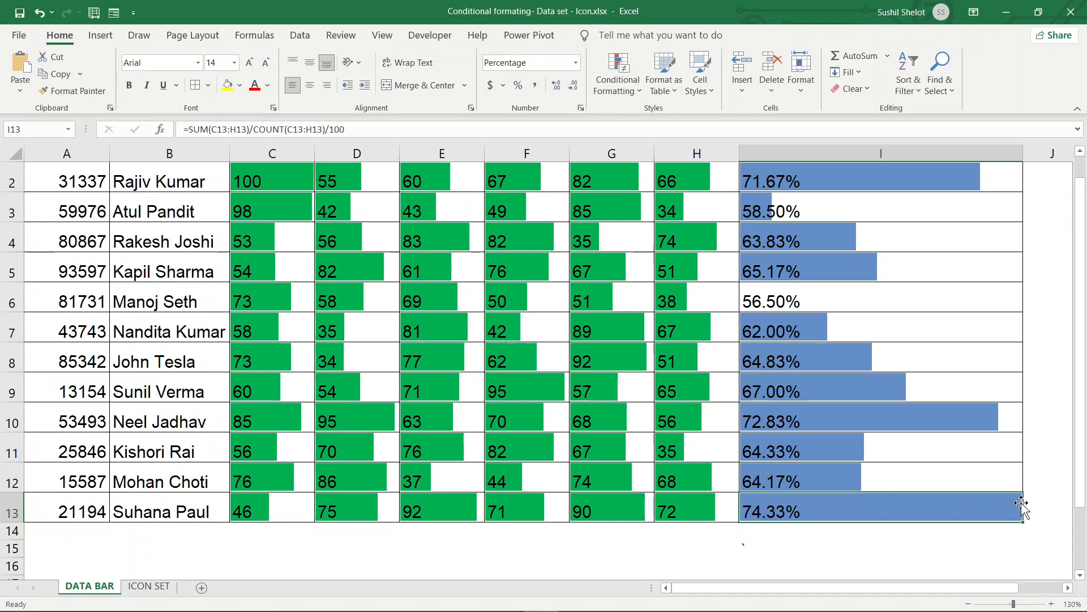
# Step: Open the Conditional Formatting Rules Manager for I2:I13 and review its data bar rule and the available rule scopes
pyautogui.scroll(1, 969, 400)
pyautogui.moveTo(920, 211); pyautogui.dragTo(909, 535)
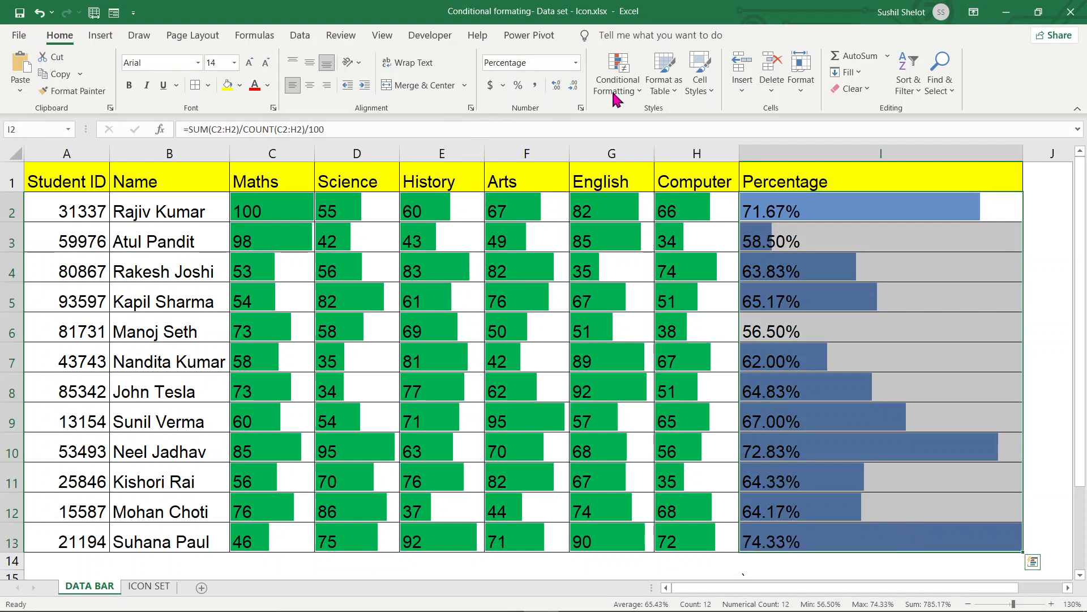
pyautogui.click(642, 91)
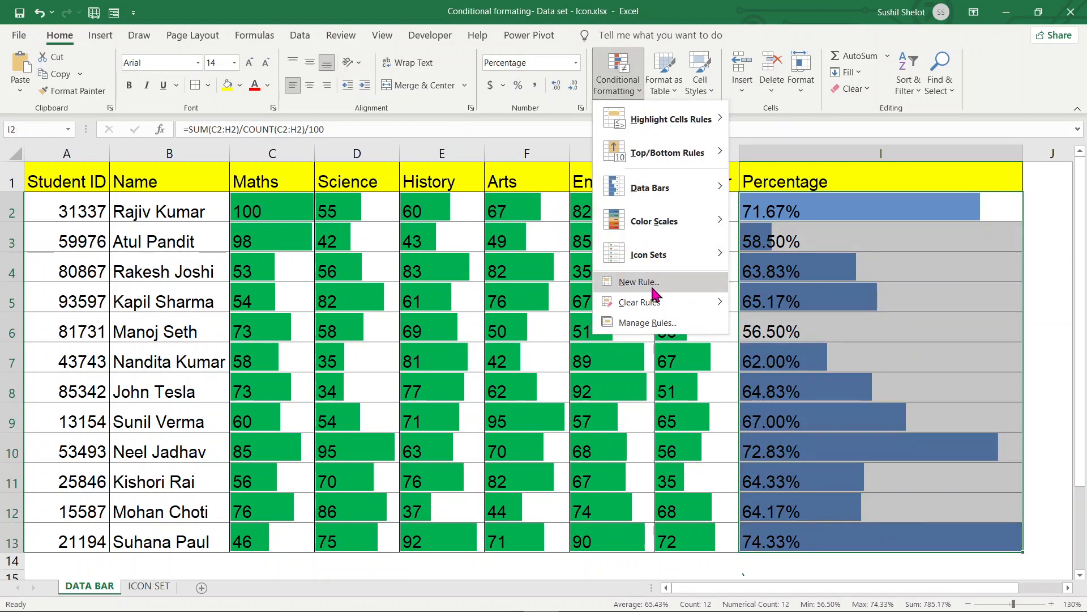
pyautogui.click(648, 320)
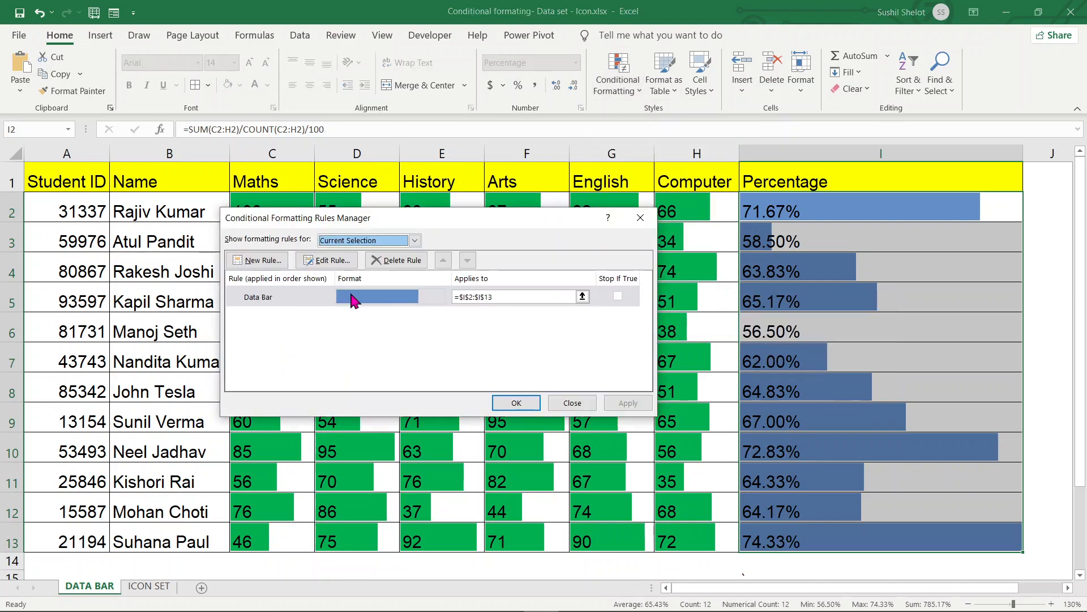
pyautogui.click(353, 300)
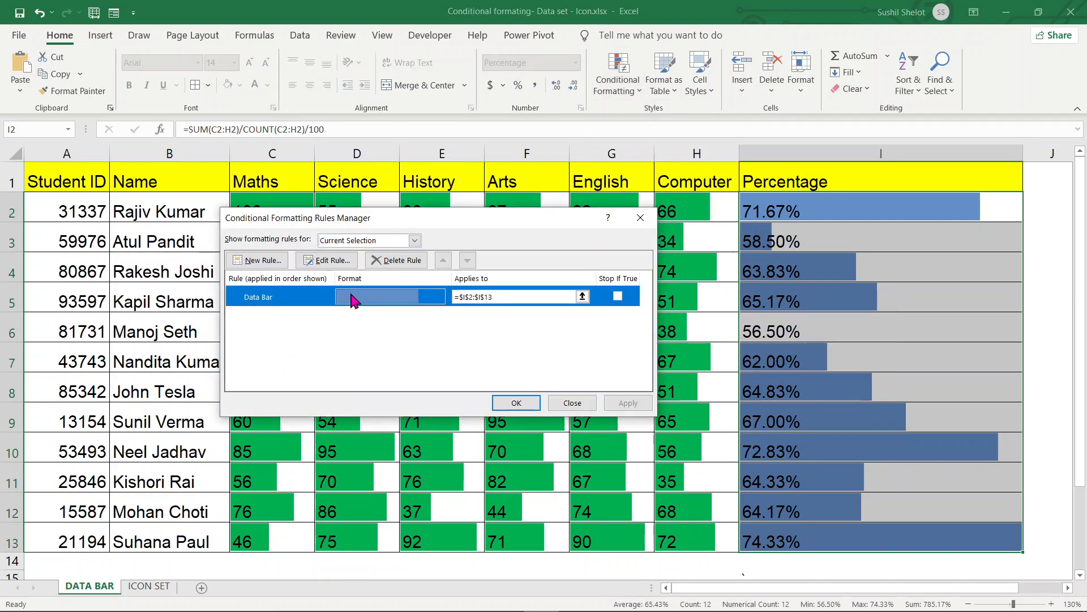
pyautogui.click(416, 240)
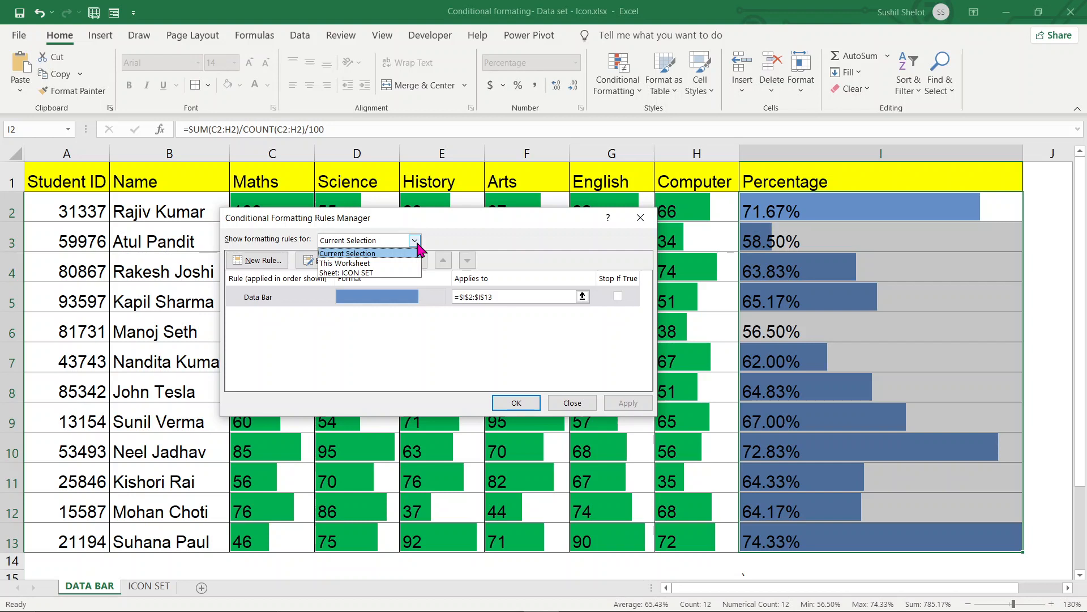
pyautogui.click(416, 243)
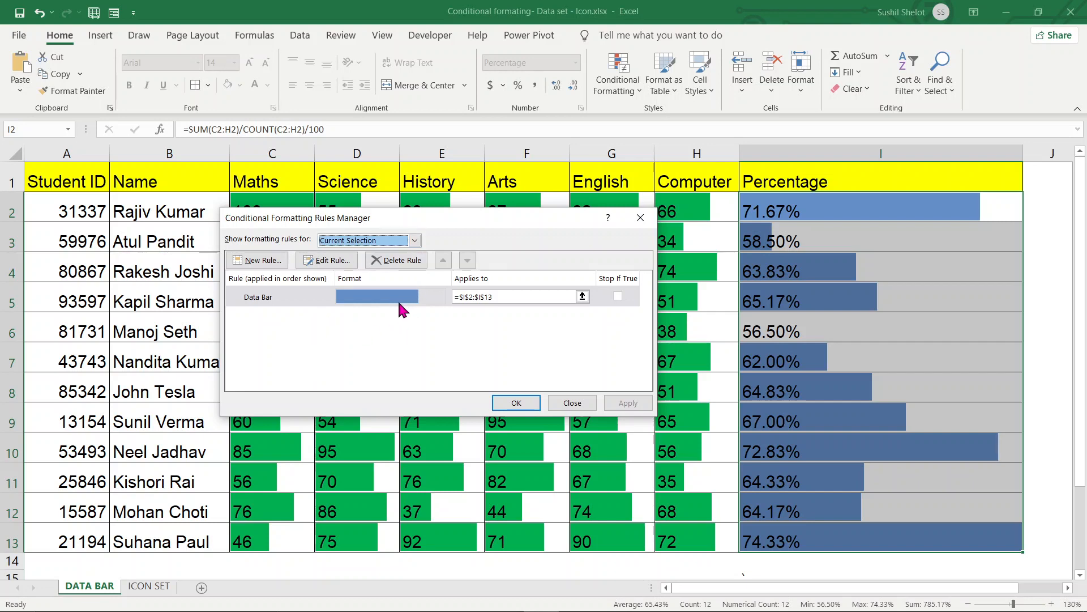
# Step: Edit the Percentage data bar rule to use a maximum Percent value of 1 and apply the change
pyautogui.click(337, 260)
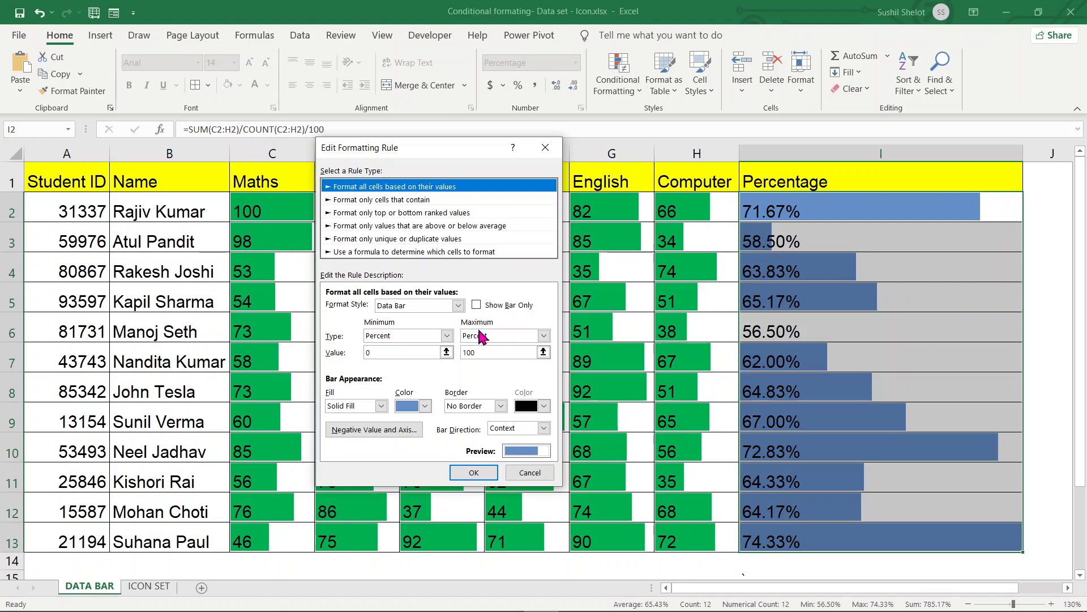
pyautogui.click(440, 337)
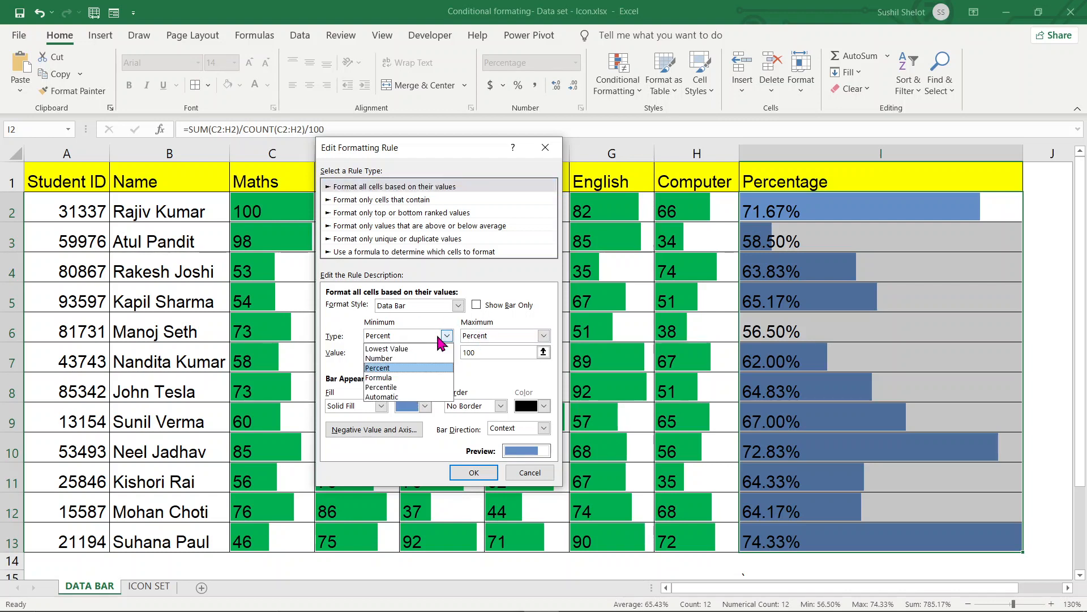
pyautogui.click(492, 351)
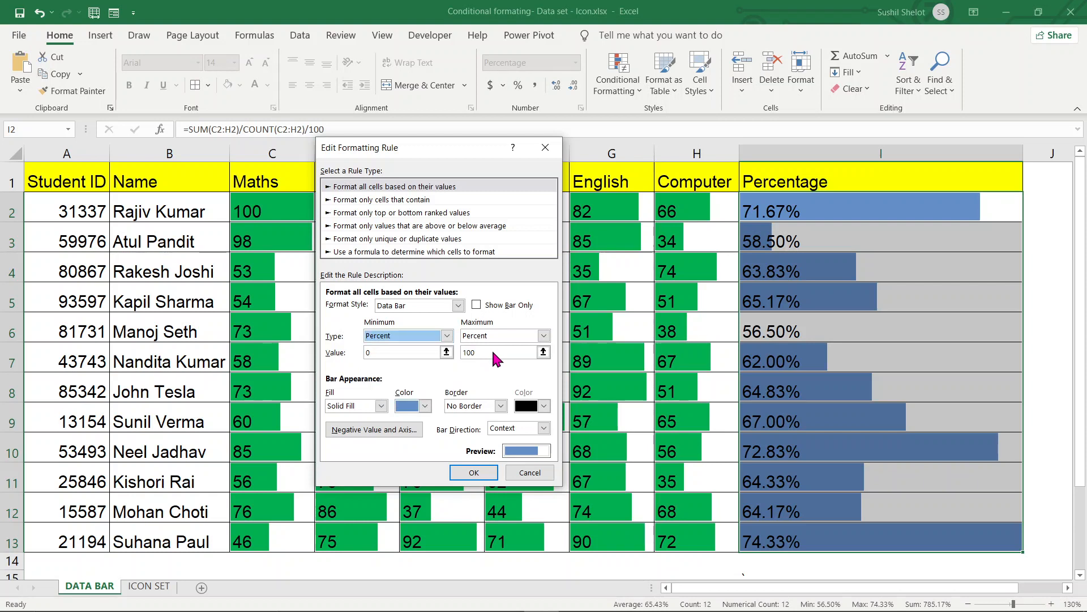
pyautogui.click(458, 352)
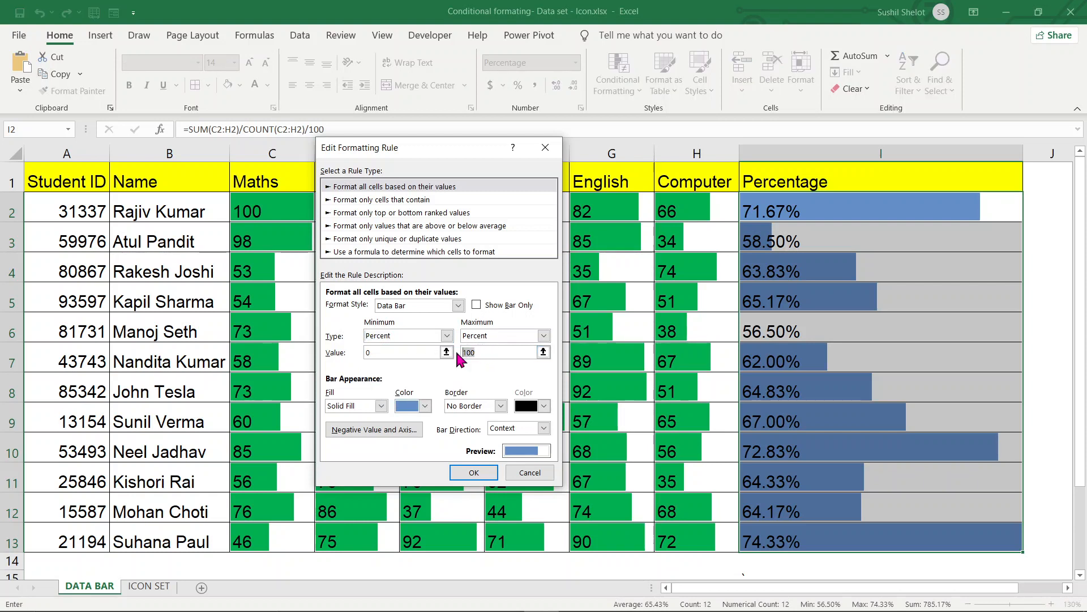
pyautogui.click(482, 472)
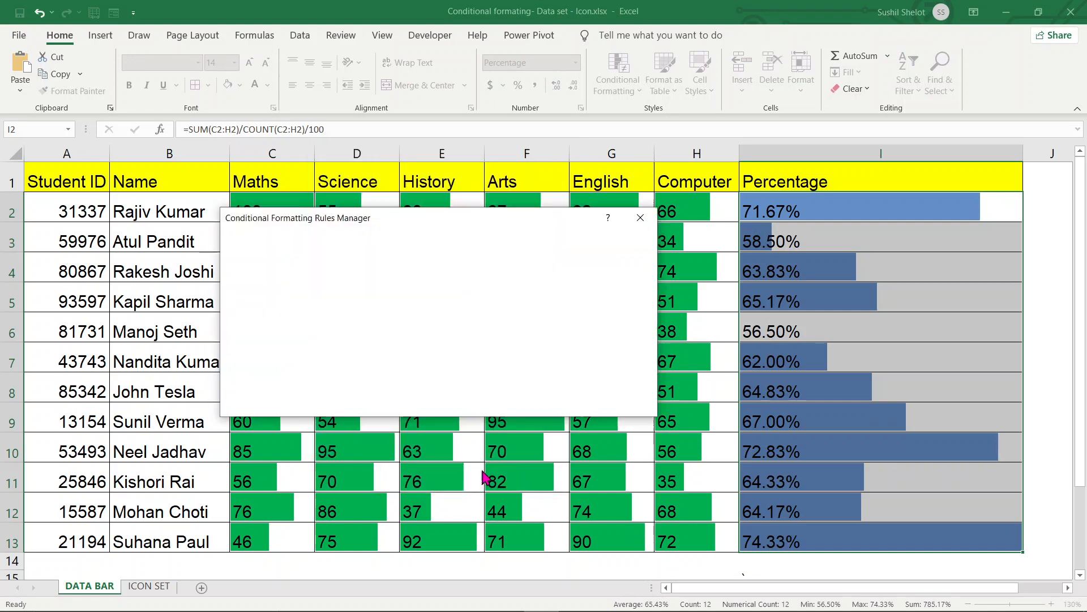
pyautogui.click(619, 404)
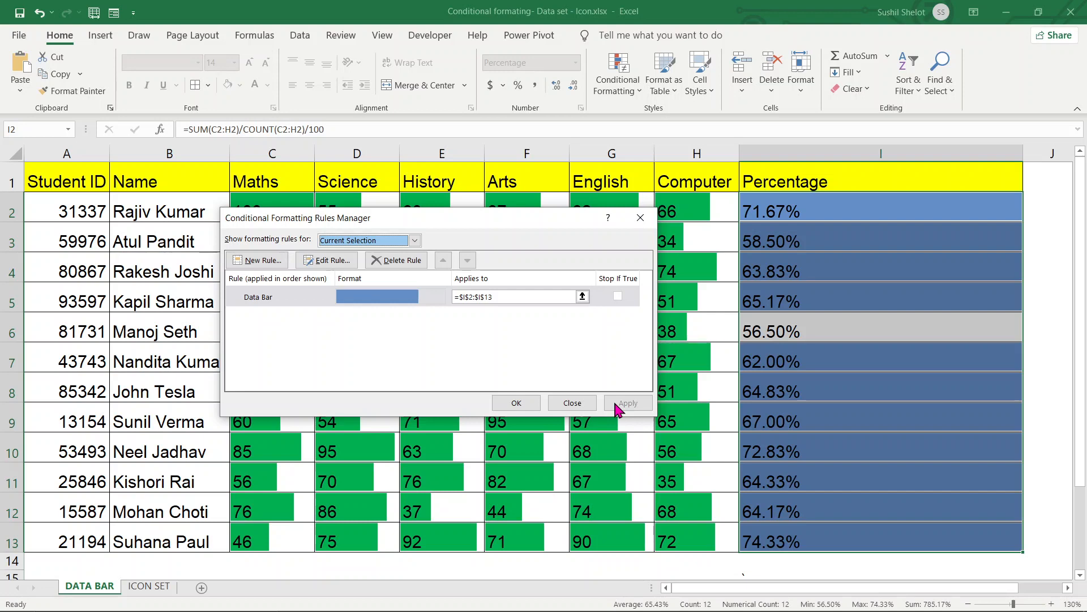
# Step: Edit the Percentage data bar rule to use Lowest Value as minimum and Highest Value as maximum, and apply it
pyautogui.click(338, 264)
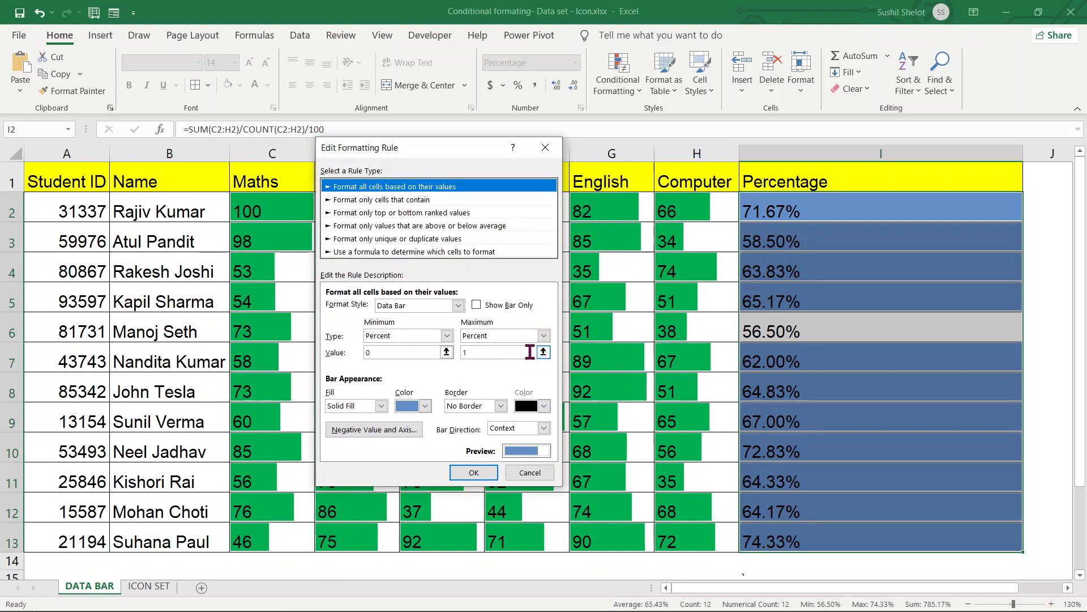
pyautogui.click(447, 335)
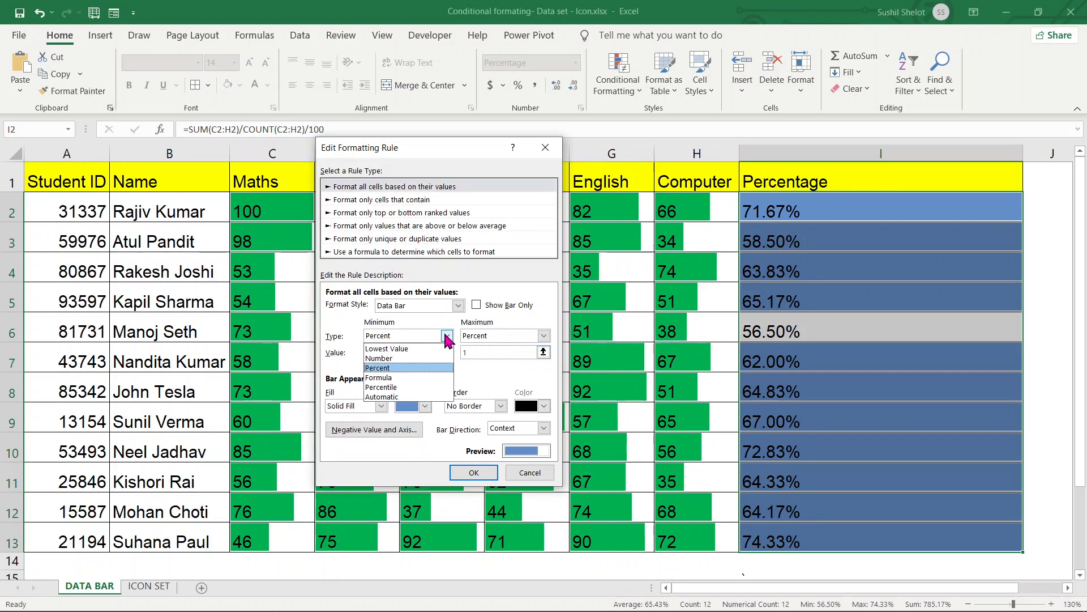
pyautogui.click(416, 358)
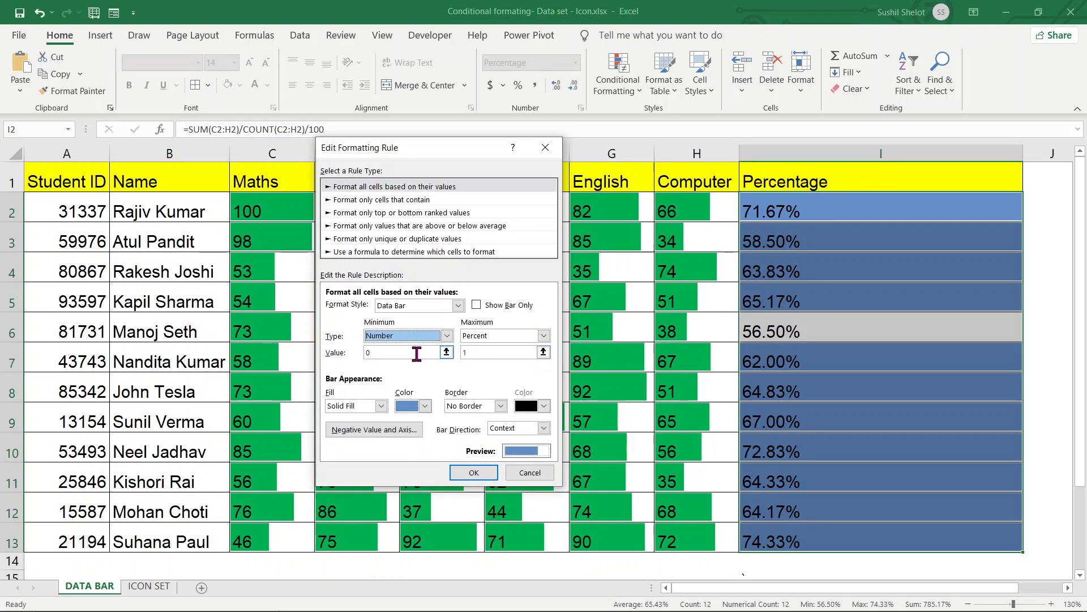
pyautogui.click(447, 336)
pyautogui.click(430, 347)
pyautogui.click(544, 335)
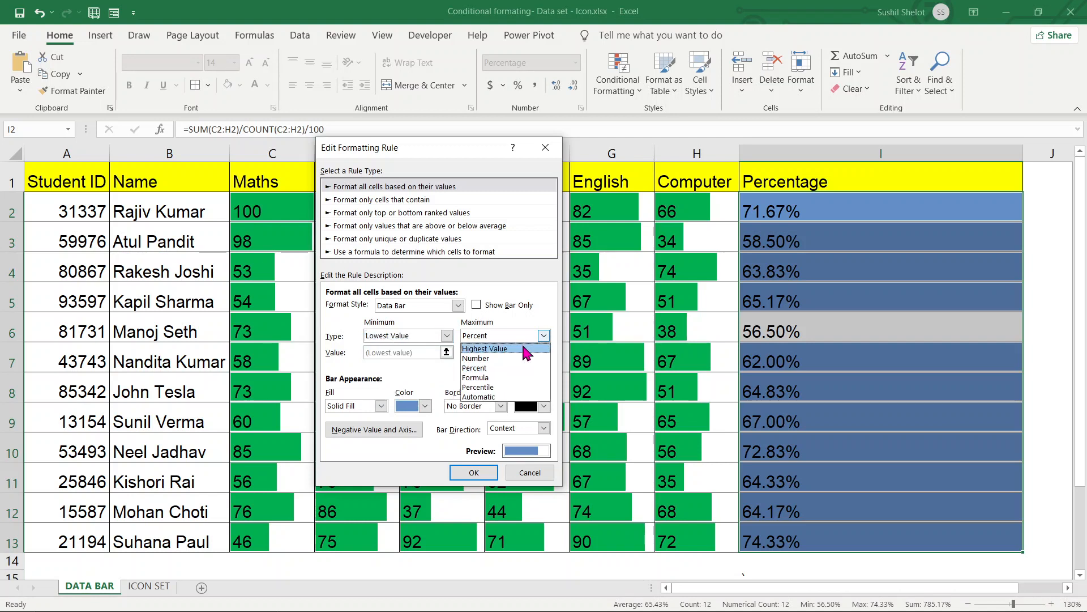
pyautogui.click(522, 347)
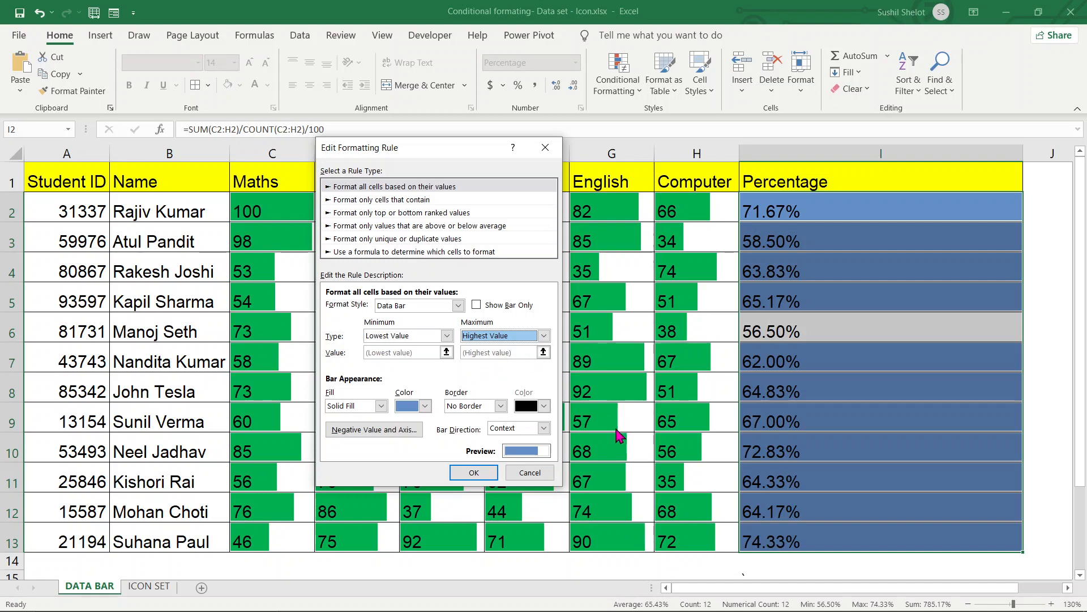
pyautogui.click(474, 473)
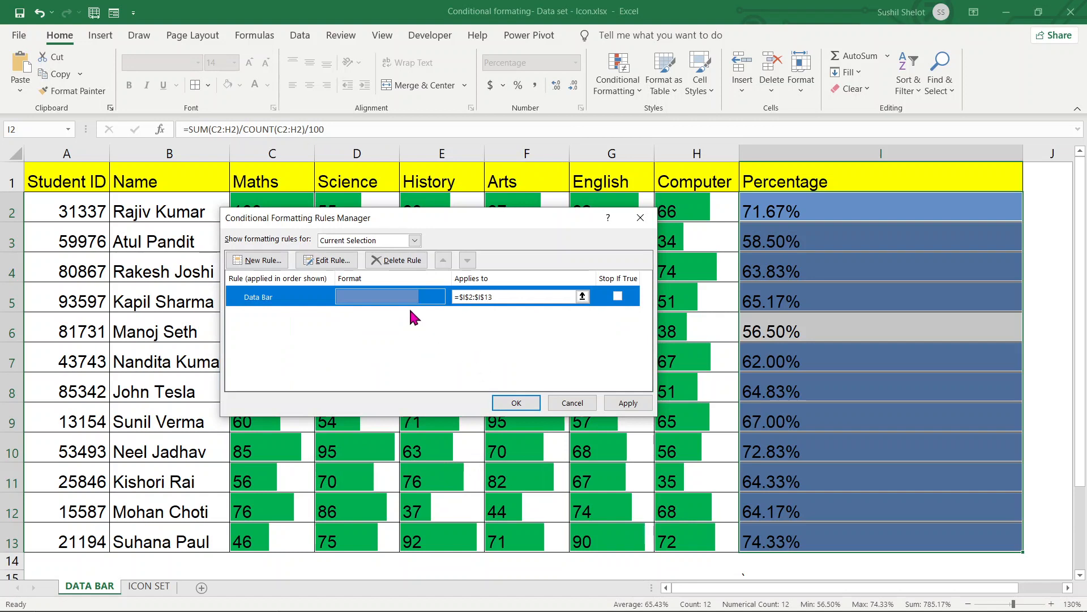
pyautogui.click(626, 405)
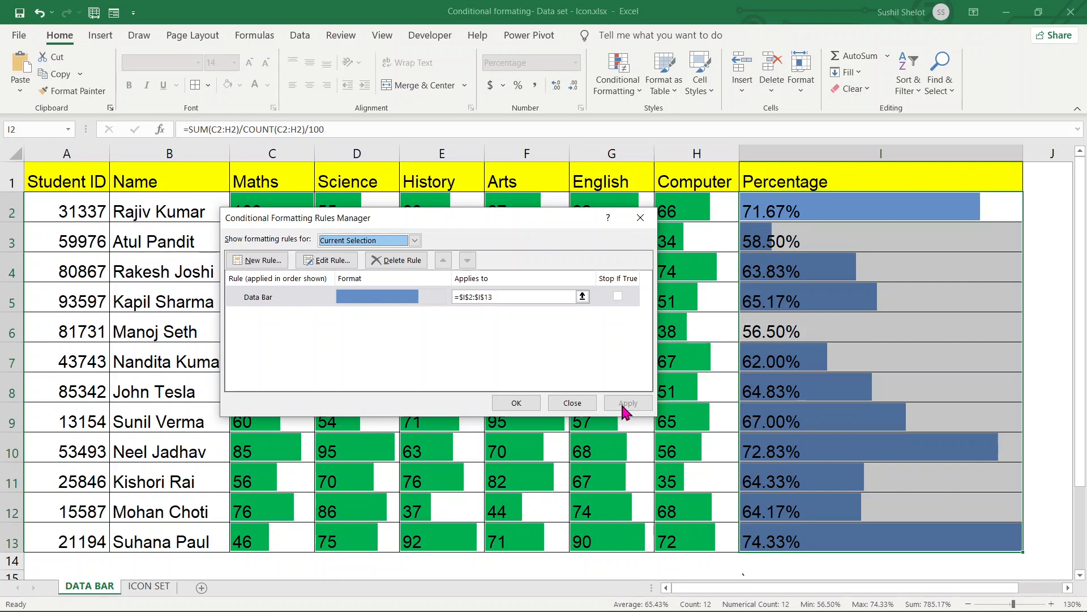
# Step: Edit the Percentage data bar rule to use Number for both minimum and maximum, with a maximum of 100, and apply it
pyautogui.click(404, 301)
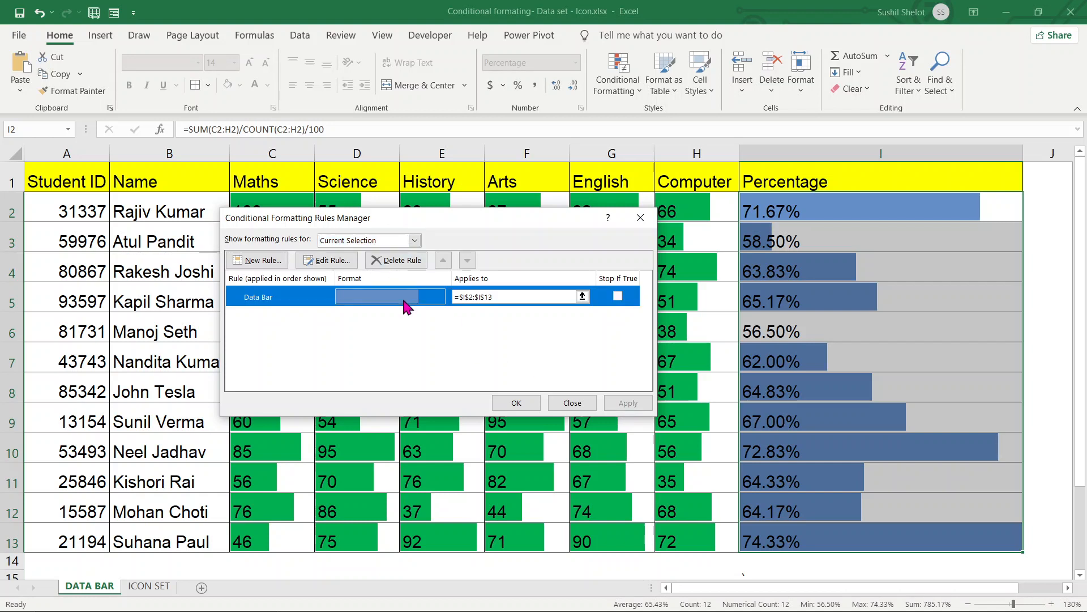
pyautogui.click(332, 262)
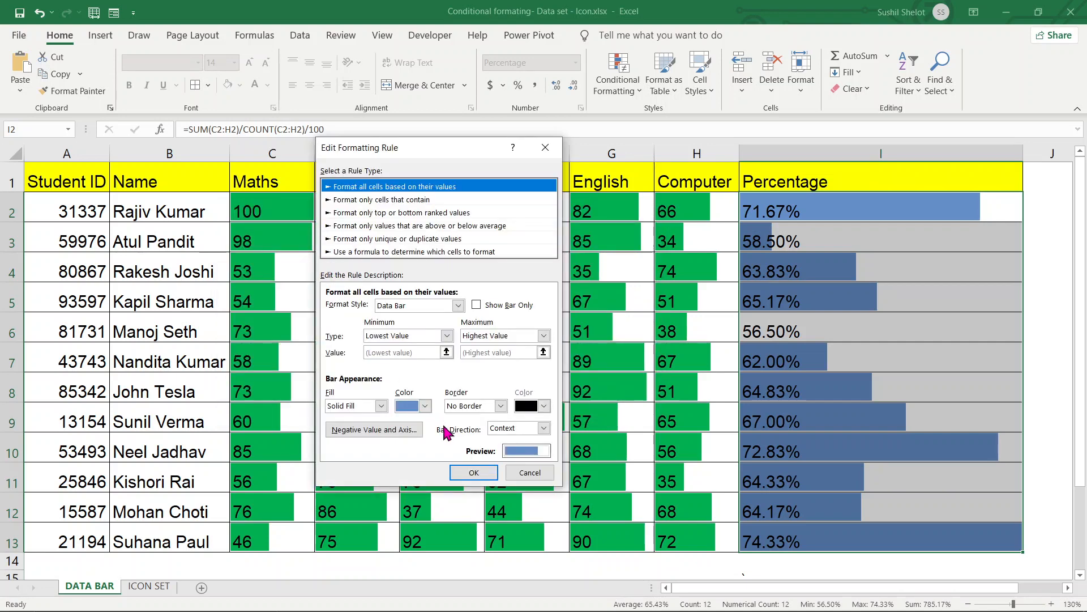
pyautogui.click(447, 335)
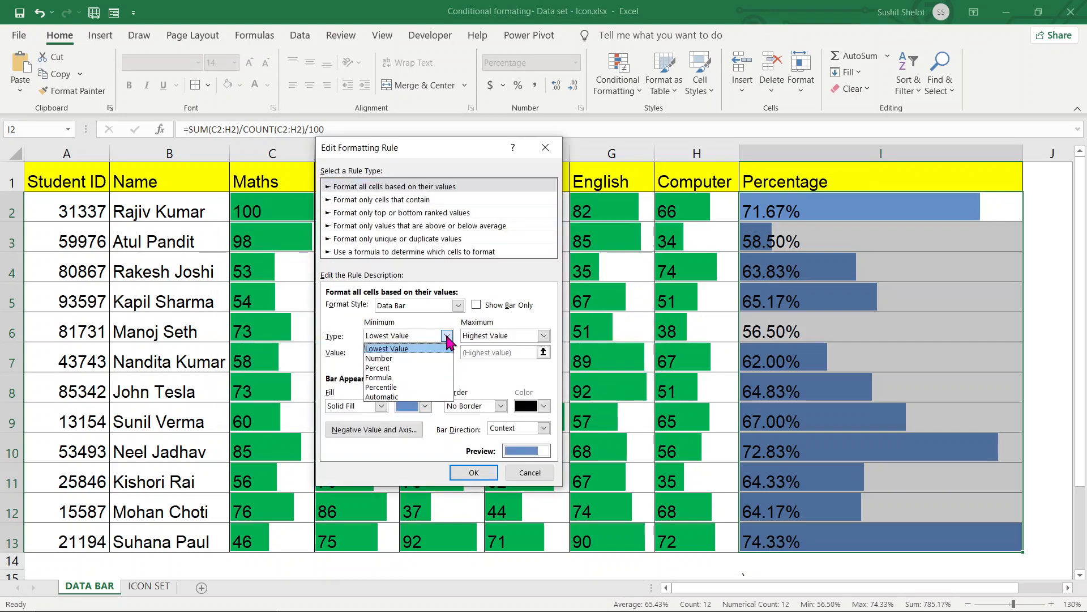
pyautogui.click(415, 358)
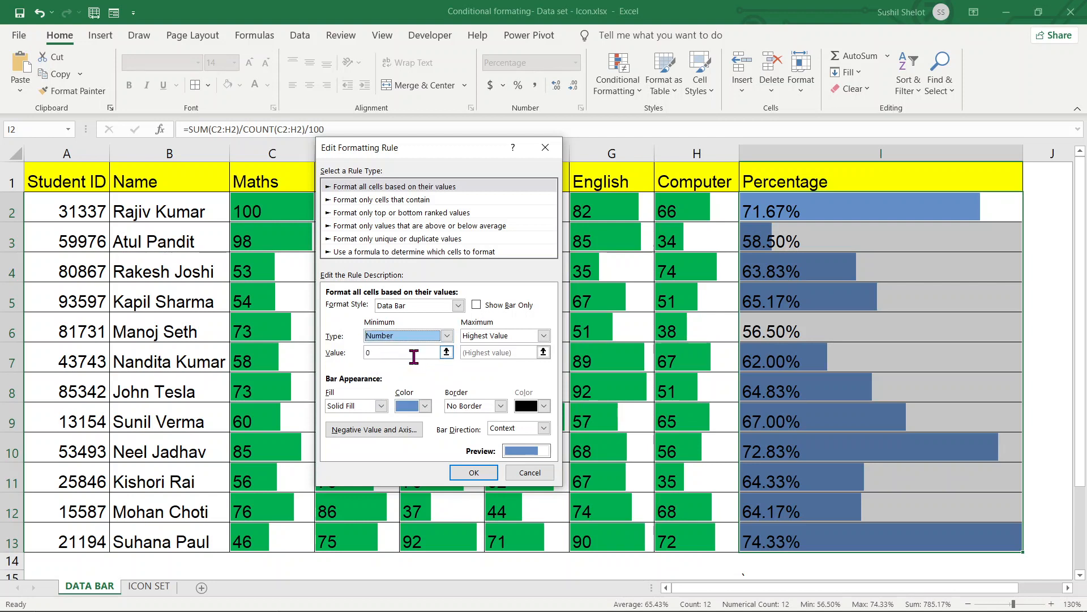
pyautogui.click(543, 335)
pyautogui.click(499, 359)
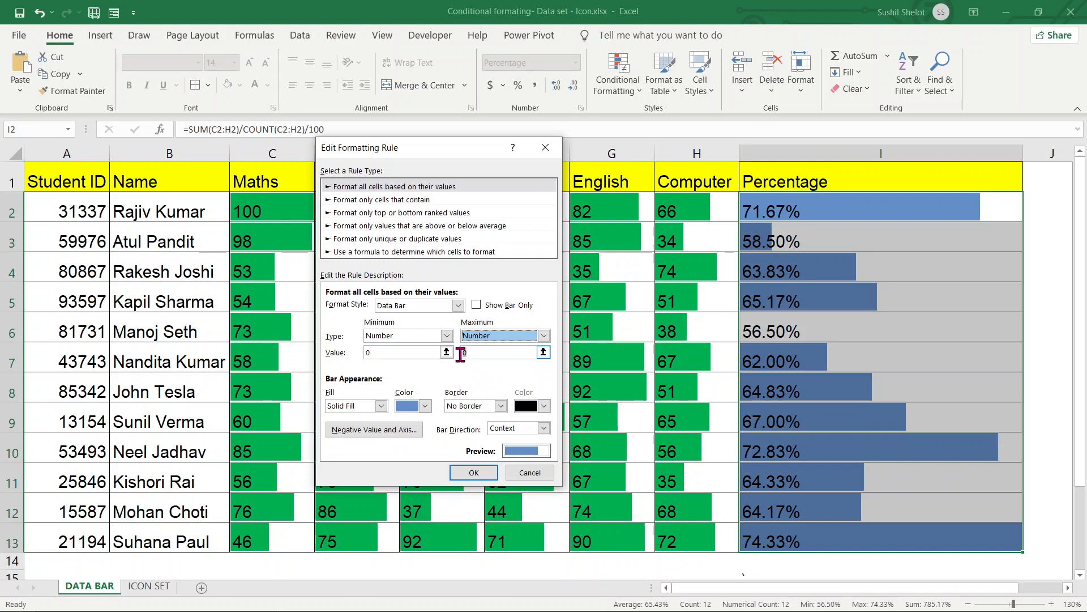
pyautogui.click(463, 353)
pyautogui.write('100')
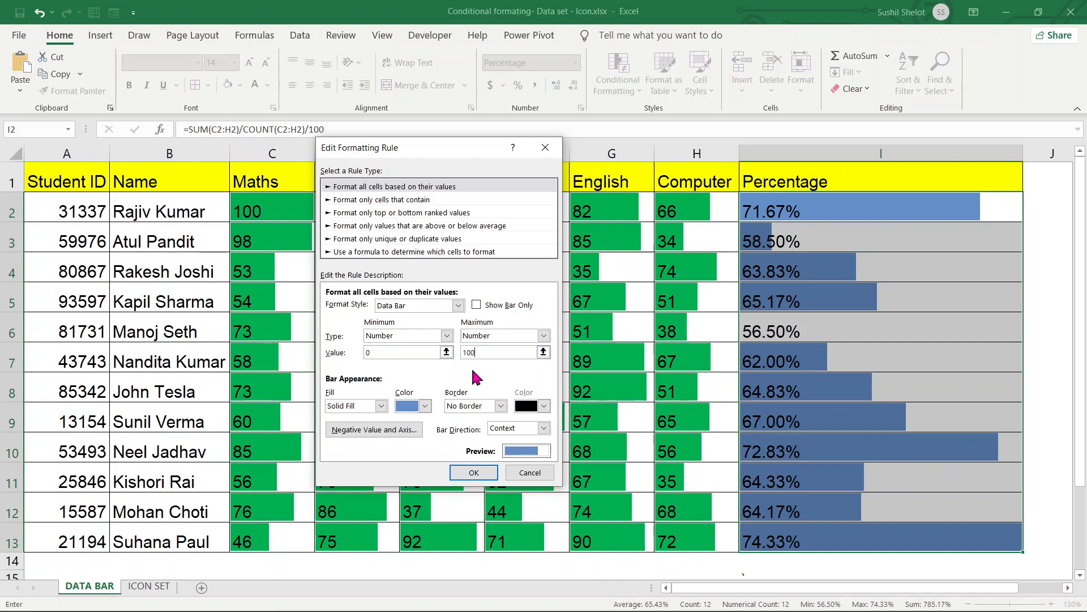
pyautogui.click(474, 473)
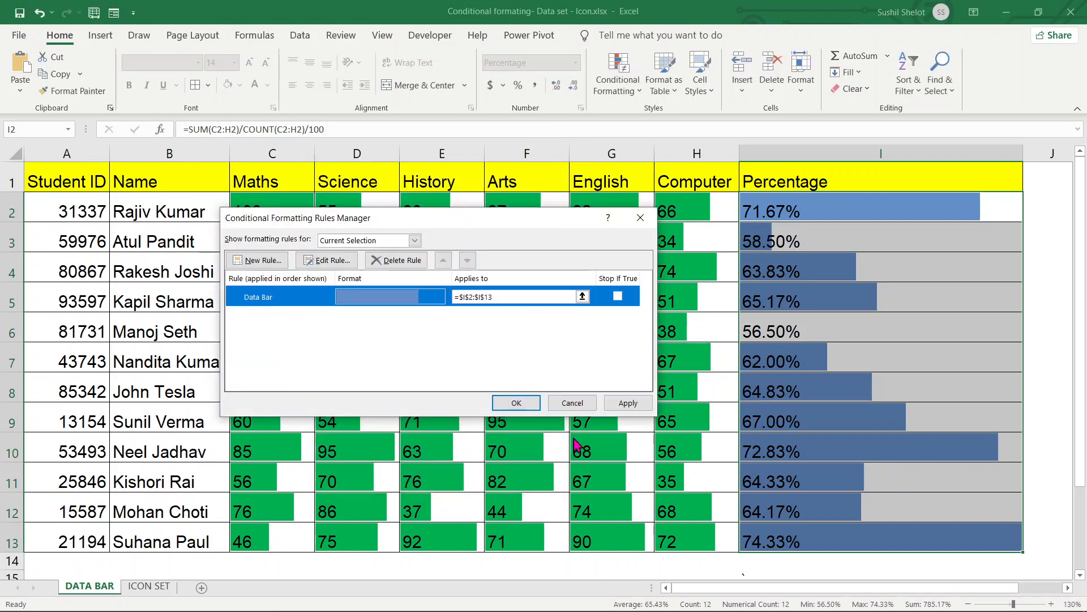
pyautogui.click(628, 403)
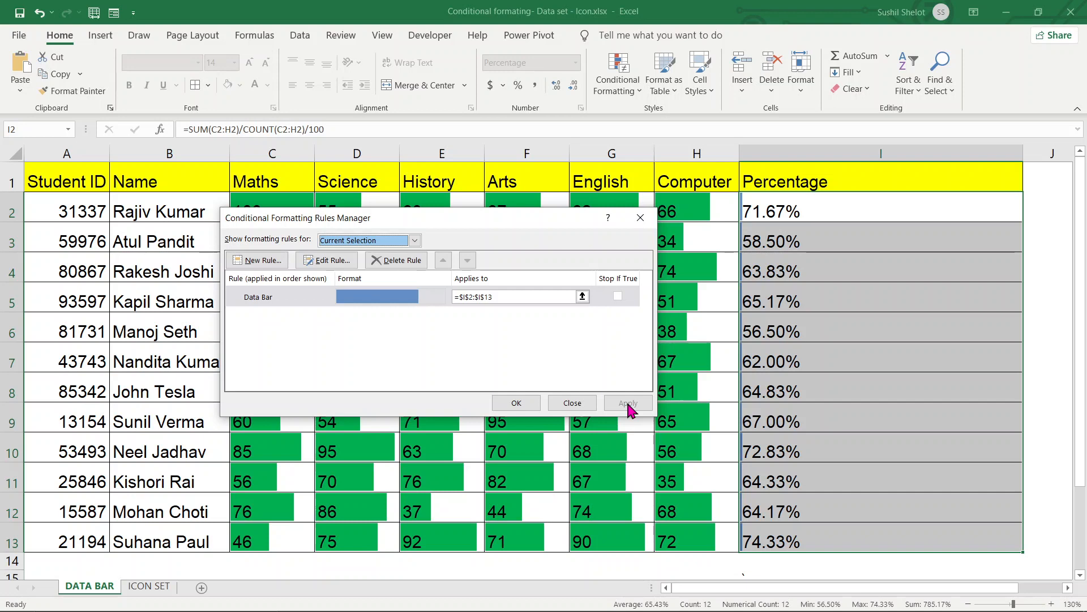
# Step: Set the Percentage data bar rule's maximum number to 1, apply it and close the rules manager
pyautogui.click(334, 262)
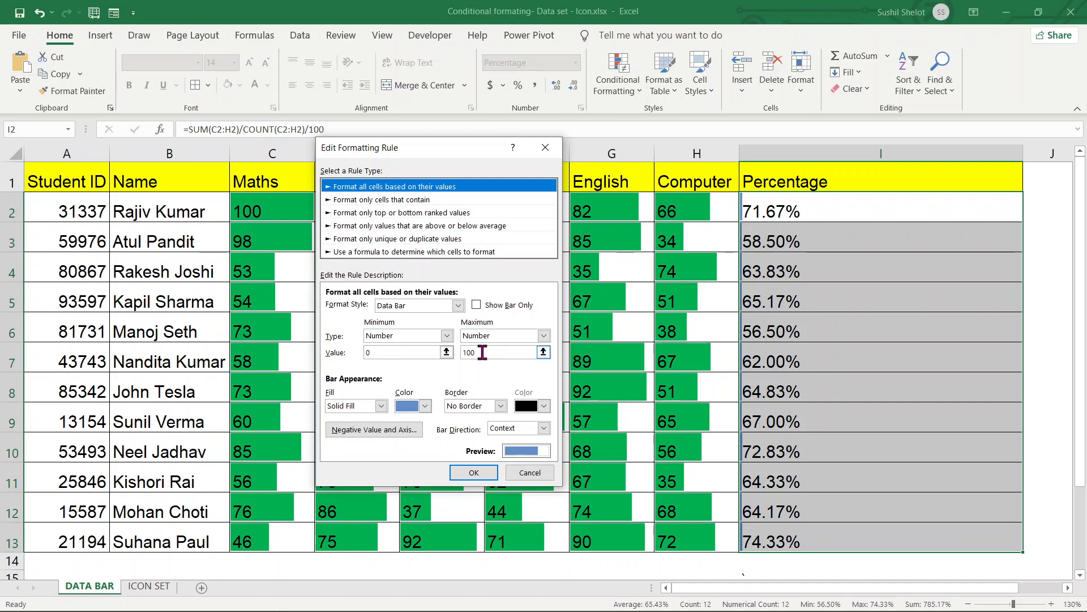
pyautogui.moveTo(476, 352); pyautogui.dragTo(457, 357)
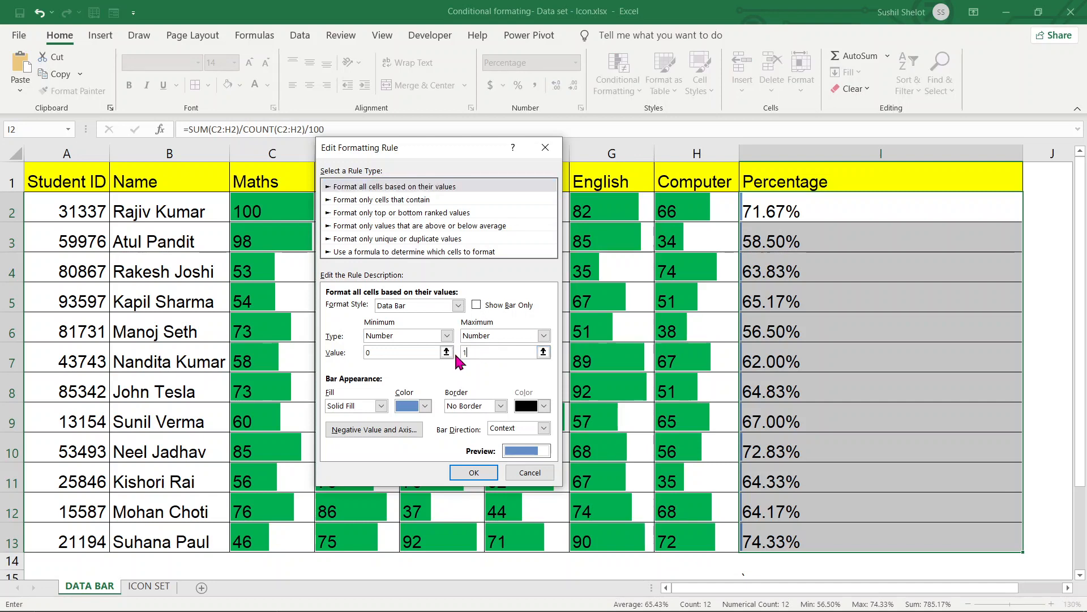
pyautogui.click(476, 473)
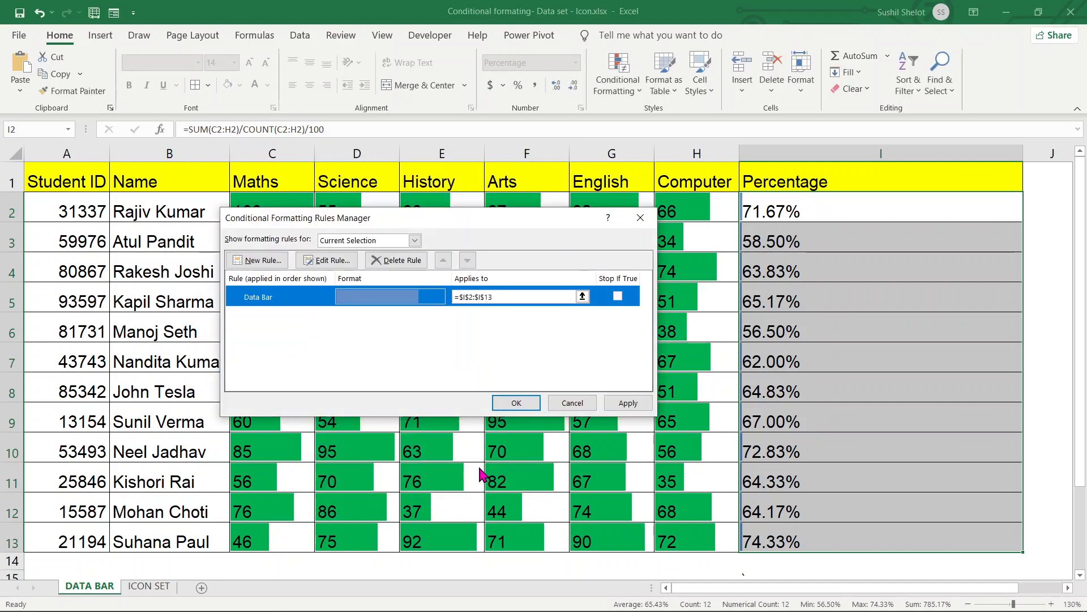
pyautogui.click(628, 403)
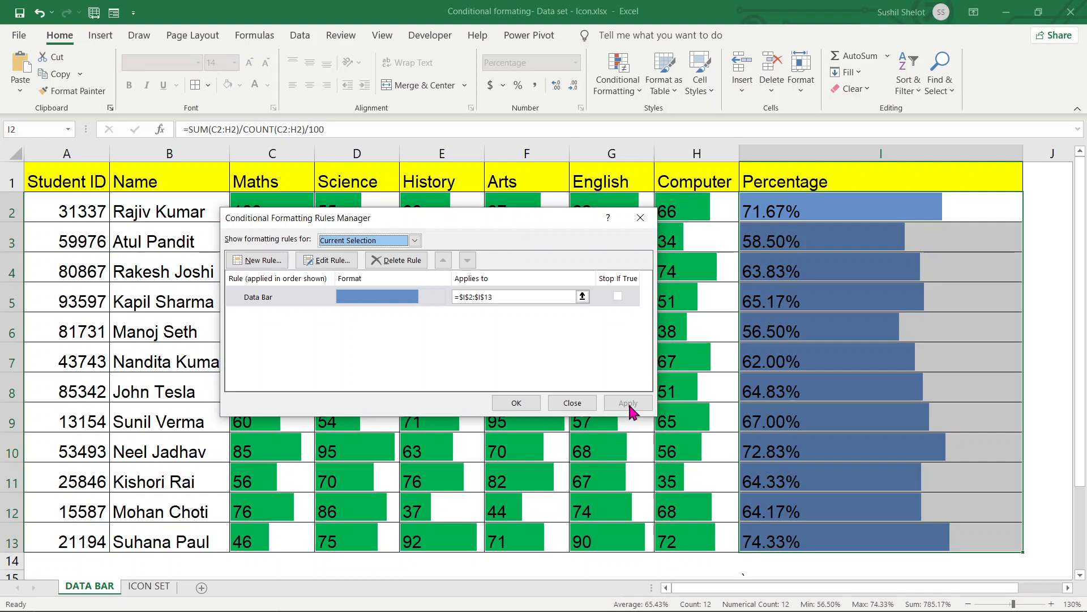
pyautogui.click(516, 403)
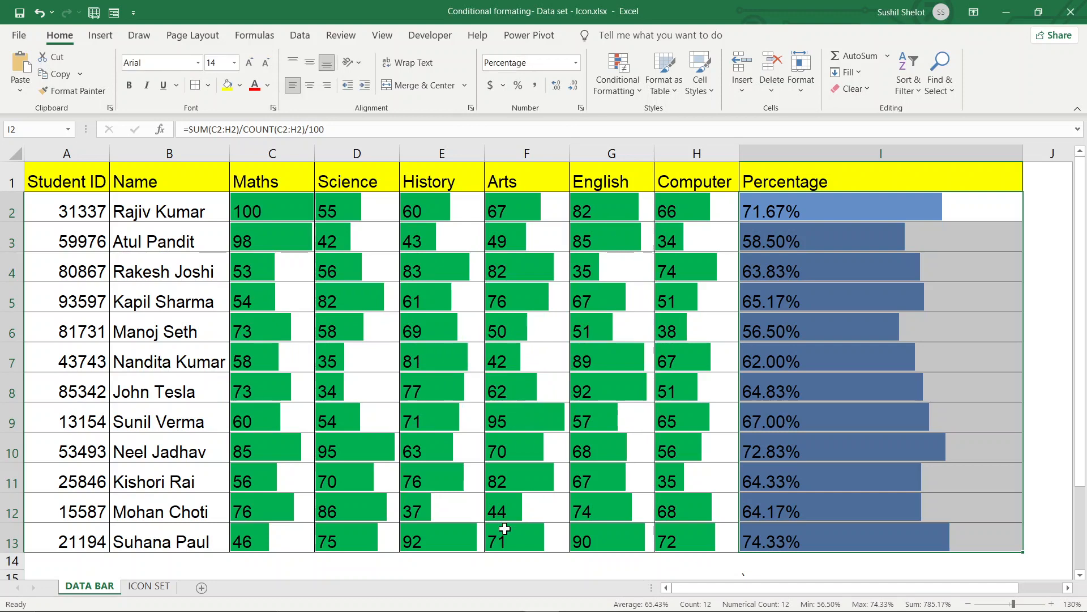
# Step: Enter 100 as the Maths mark in C13, and try 1000 as the Science mark in D13 before correcting it to 100
pyautogui.click(260, 537)
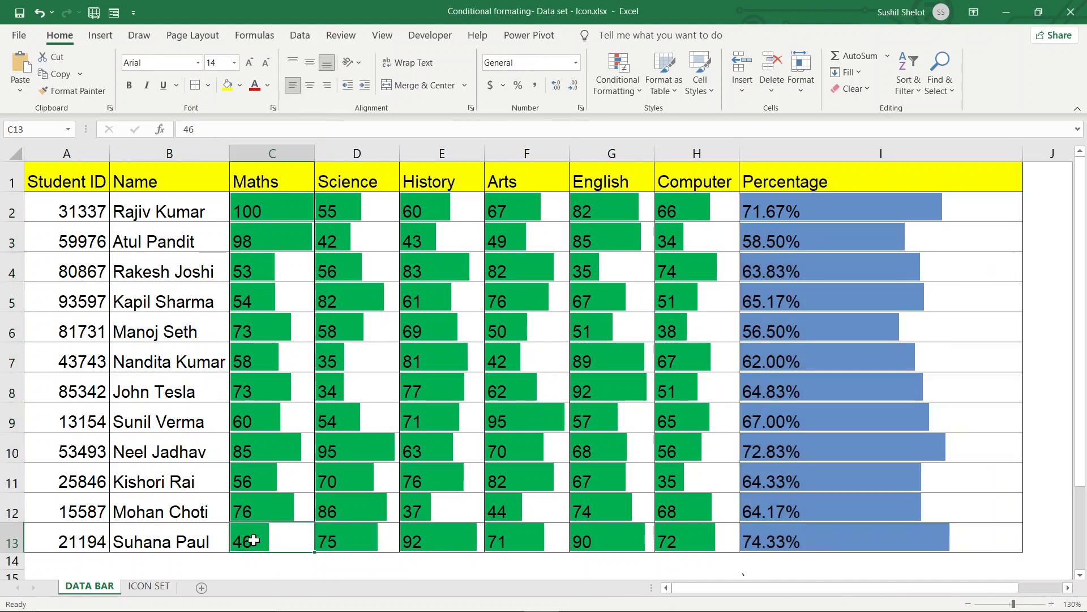
pyautogui.write('100')
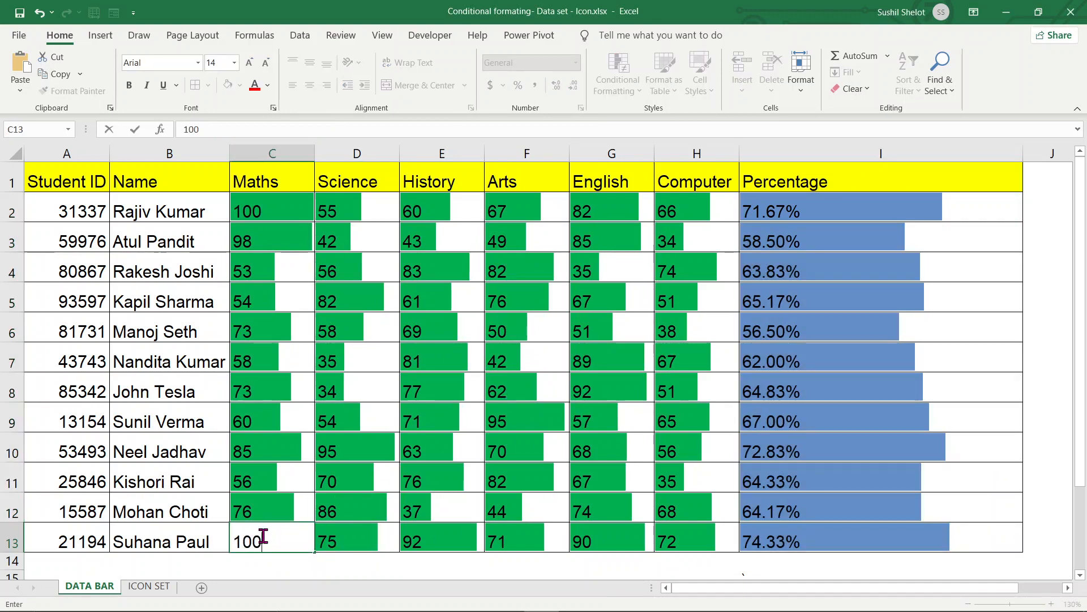
pyautogui.press('Tab')
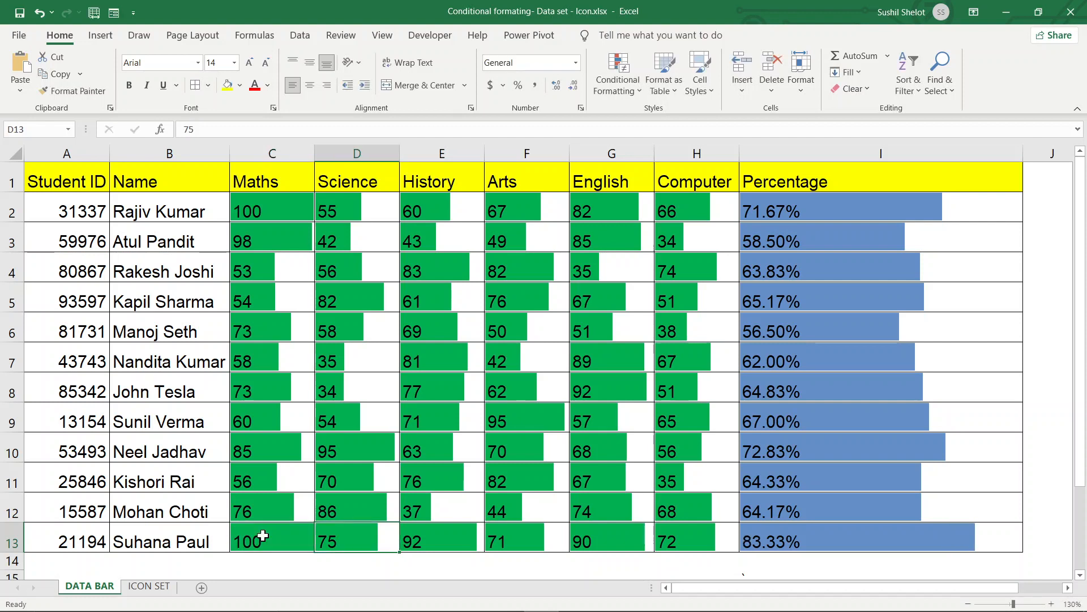
pyautogui.write('1000')
pyautogui.press('Tab')
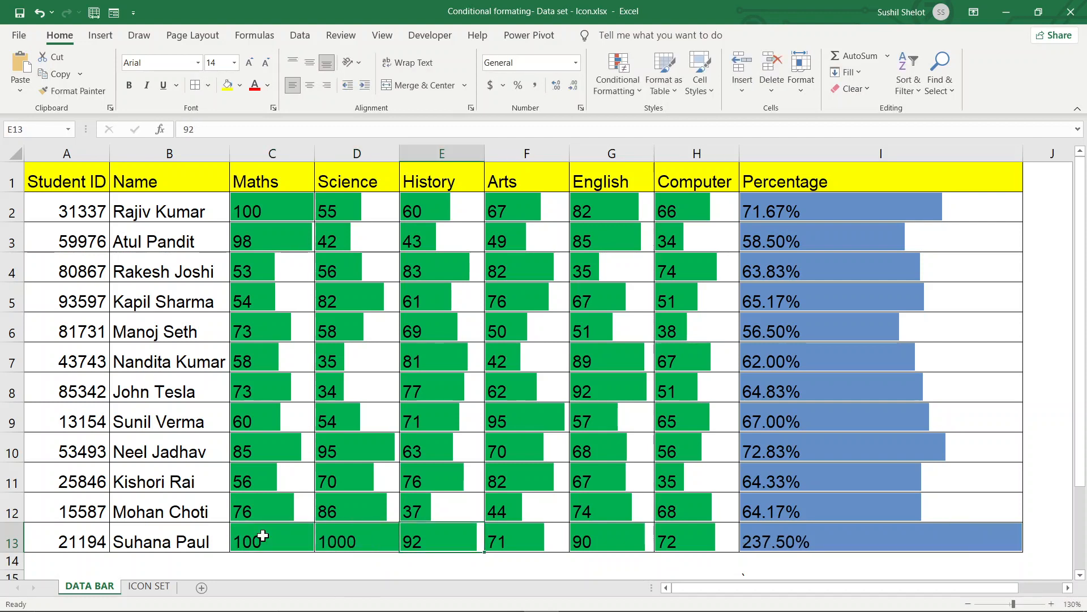
pyautogui.doubleClick(328, 541)
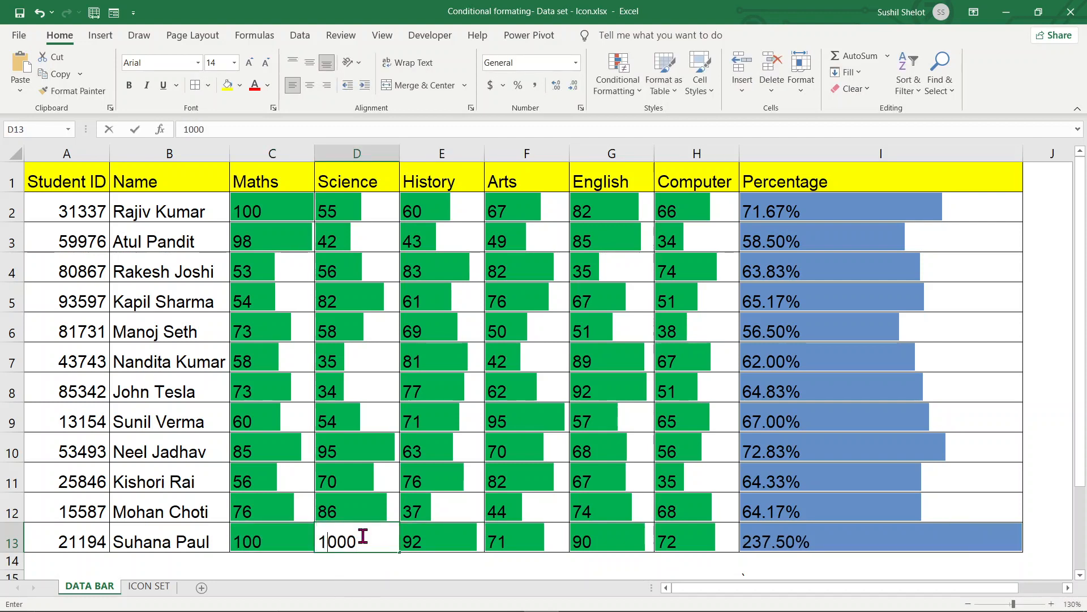
pyautogui.press('Delete')
pyautogui.press('Tab')
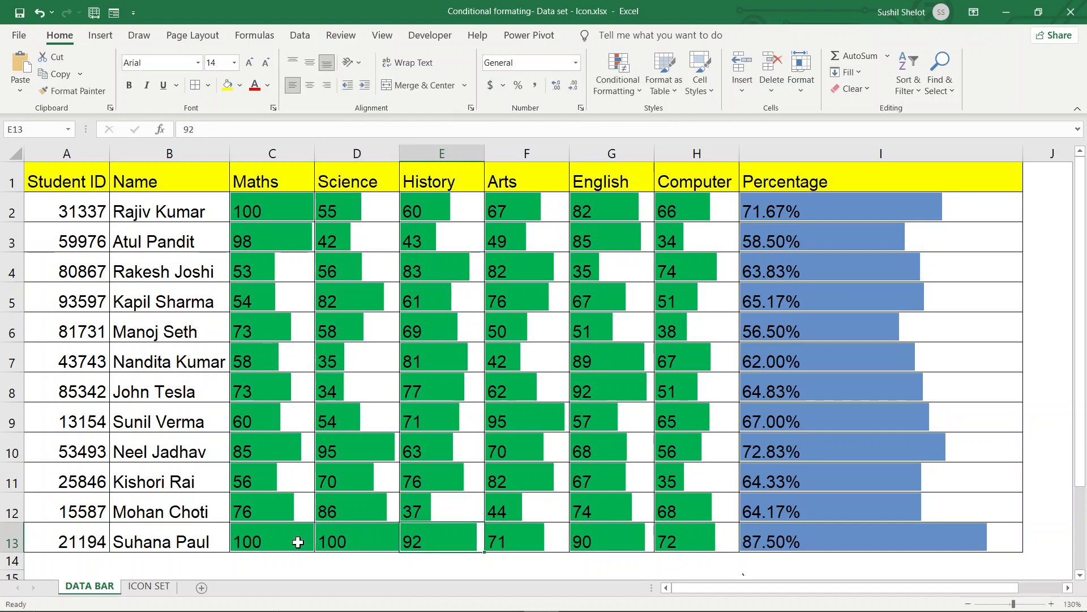
# Step: Copy the mark 100 from C13 into E13:H13 and select I13 to check its percentage bar
pyautogui.click(298, 542)
pyautogui.hotkey('ctrl', 'c')
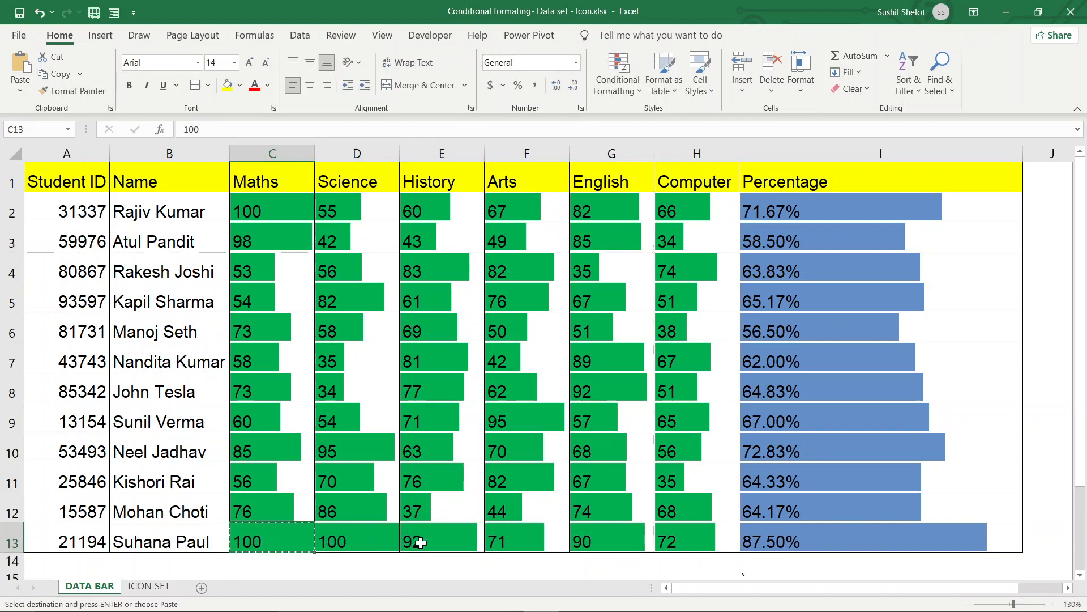
pyautogui.moveTo(420, 543); pyautogui.dragTo(682, 542)
pyautogui.hotkey('ctrl', 'v')
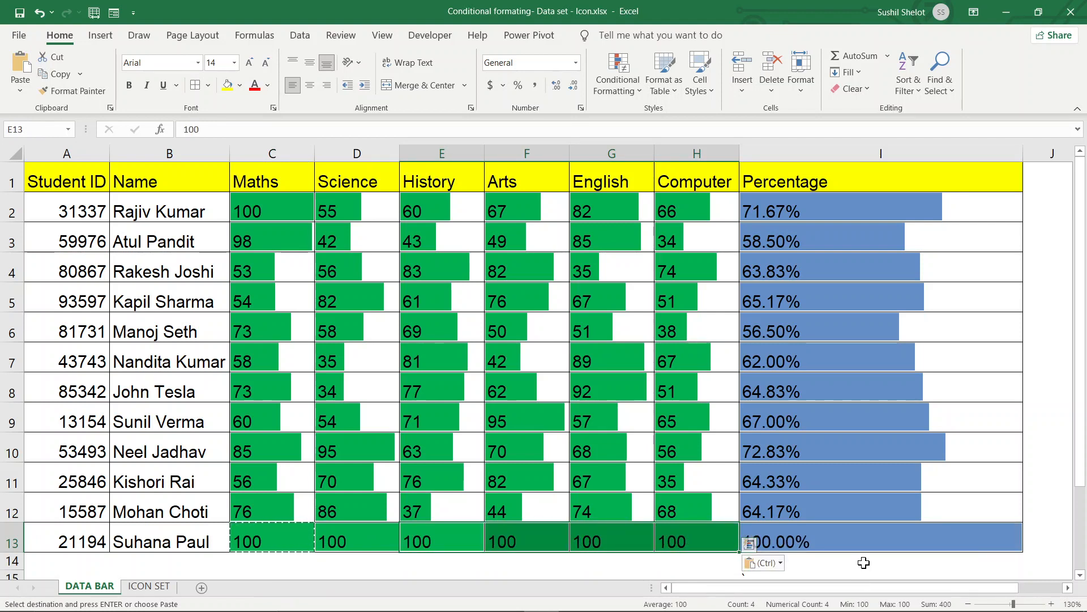
pyautogui.click(850, 542)
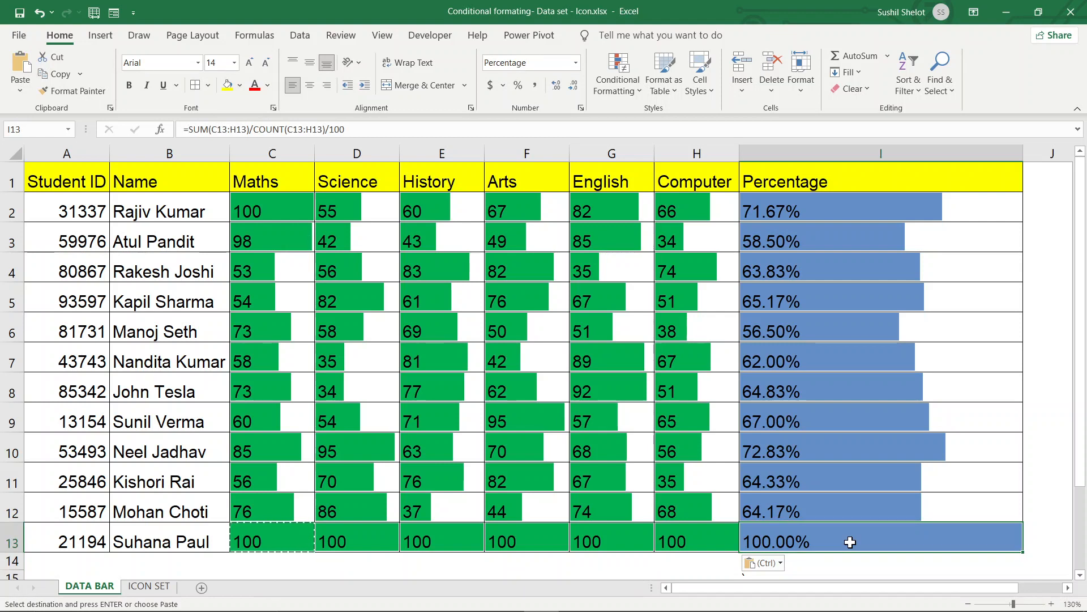
# Step: Enter 0 as the Maths mark in C2 and copy it across the other subjects in D2:H2
pyautogui.click(296, 212)
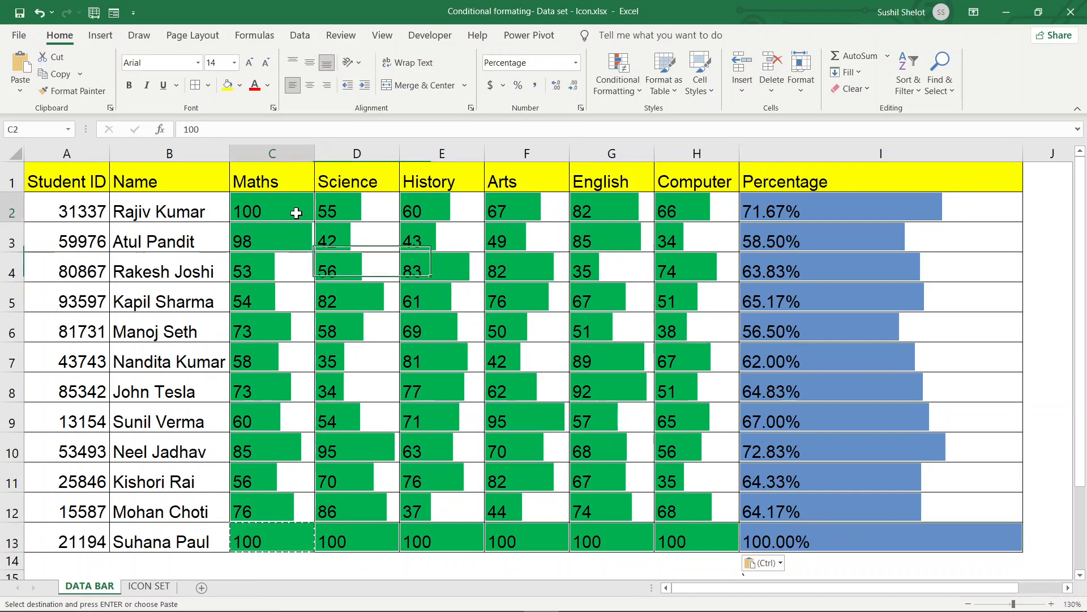
pyautogui.write('0')
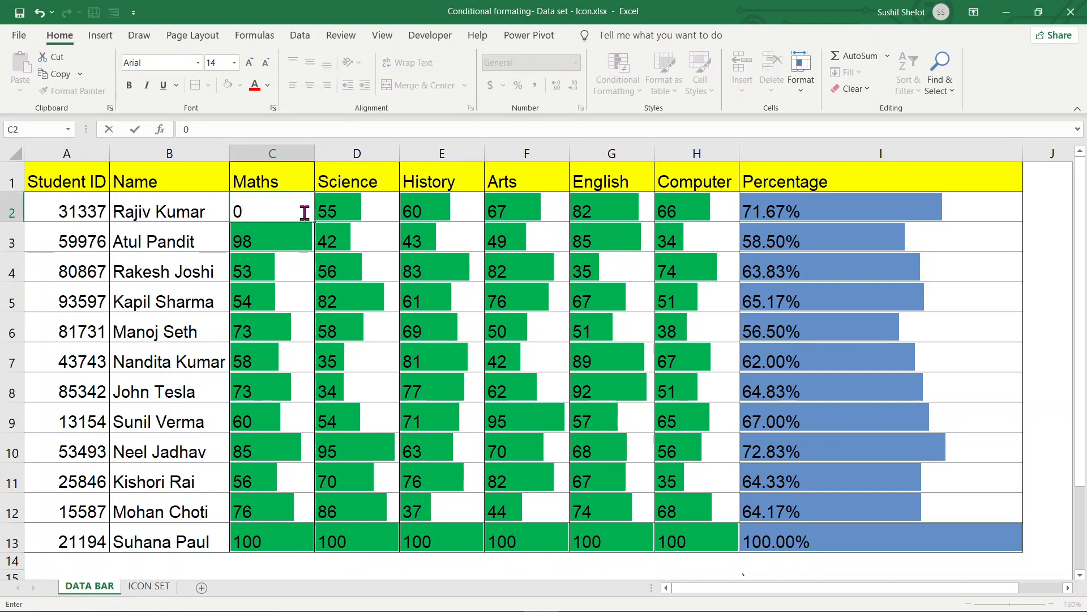
pyautogui.click(360, 225)
pyautogui.click(363, 215)
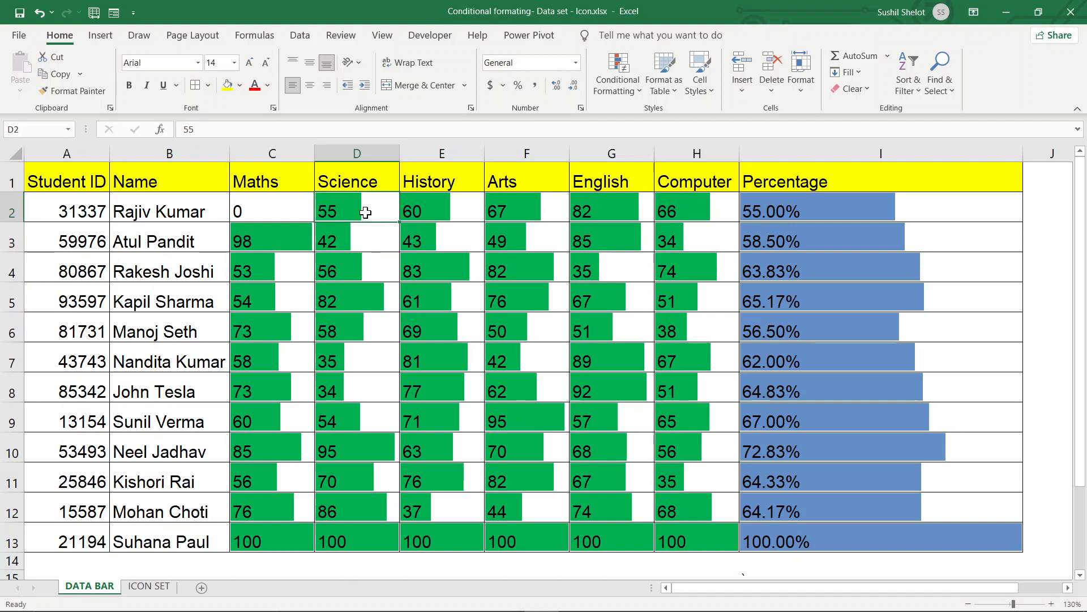
pyautogui.click(268, 201)
pyautogui.hotkey('ctrl', 'c')
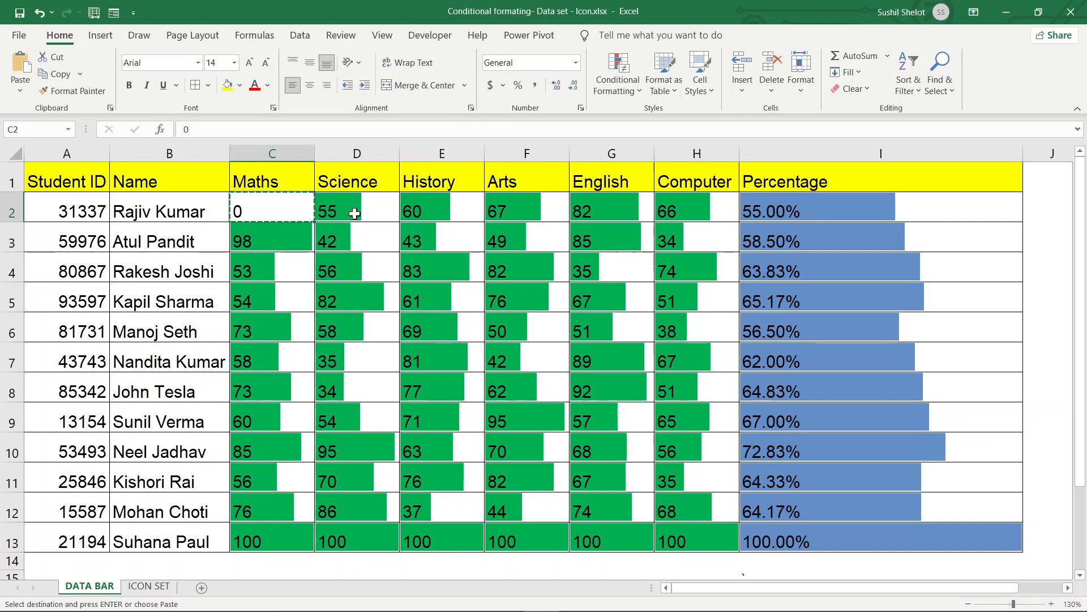
pyautogui.moveTo(356, 209); pyautogui.dragTo(663, 215)
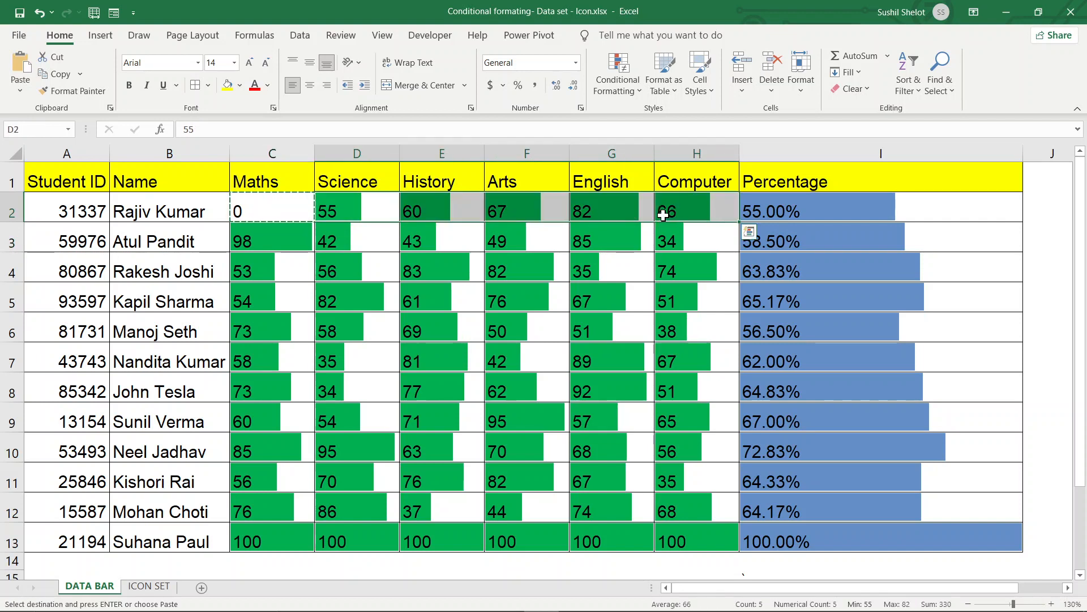
pyautogui.hotkey('ctrl', 'v')
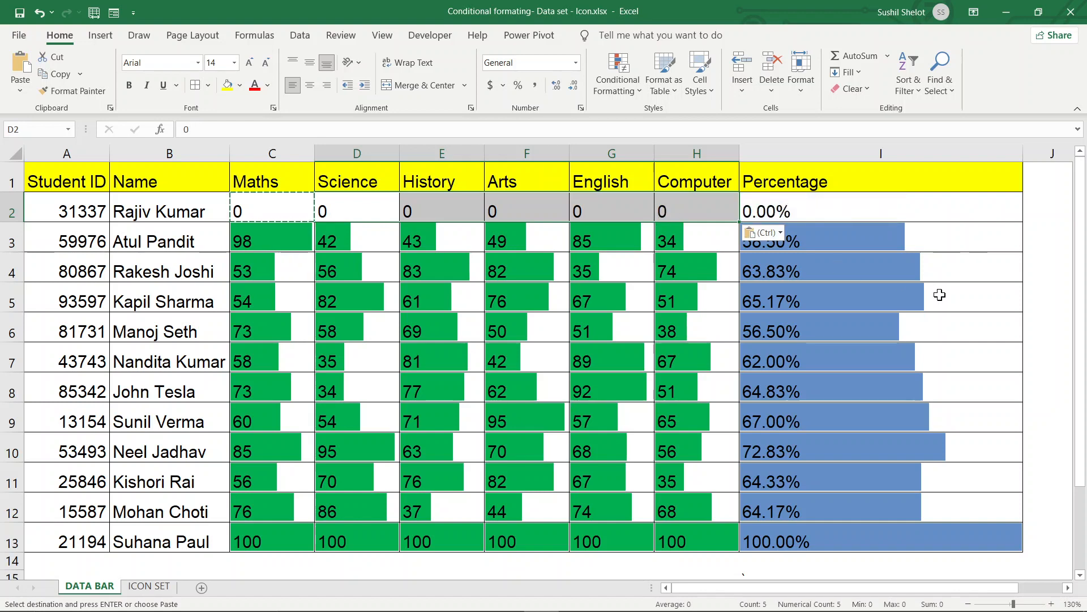
# Step: Check the percentage in I2, and insert a blank column before the Arts column
pyautogui.click(948, 297)
pyautogui.click(949, 209)
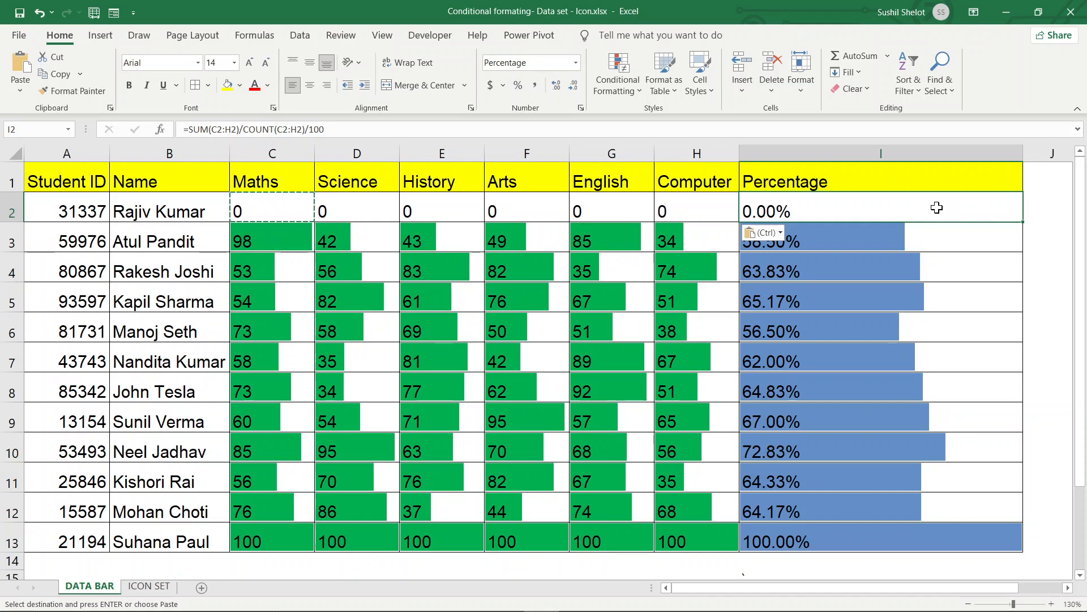
pyautogui.click(547, 151)
pyautogui.rightClick(546, 152)
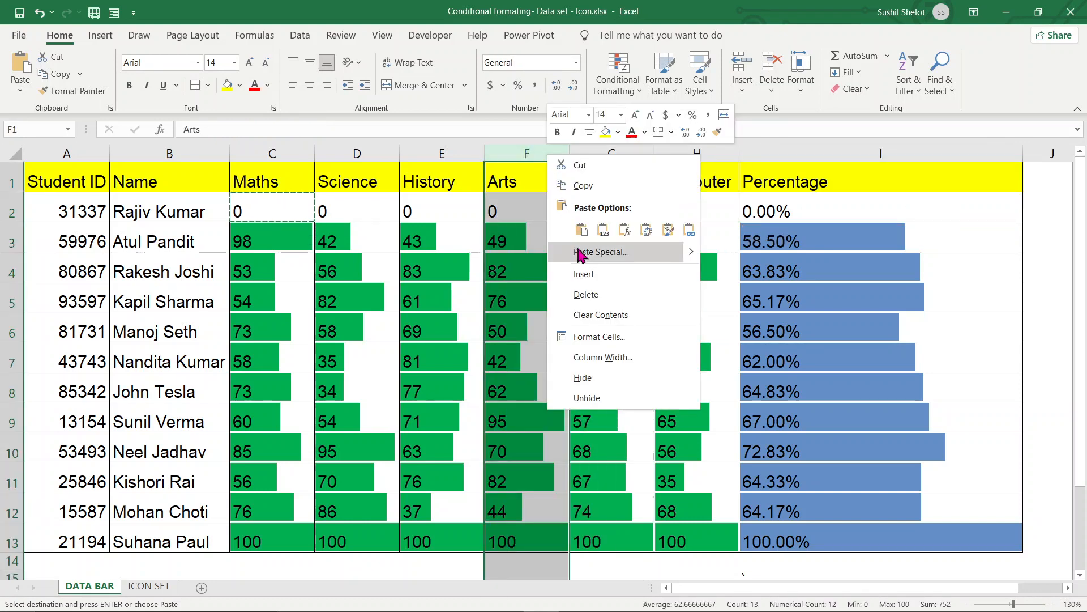
pyautogui.click(603, 277)
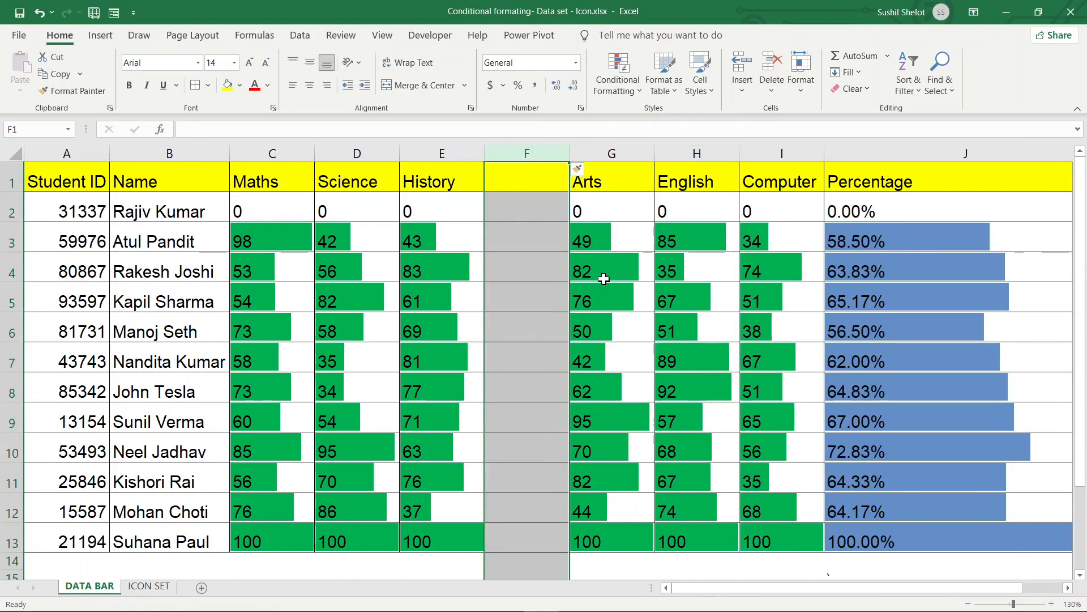
# Step: Title the blank column New in F1 and enter 87 as its first mark in F2
pyautogui.click(531, 183)
pyautogui.write('New')
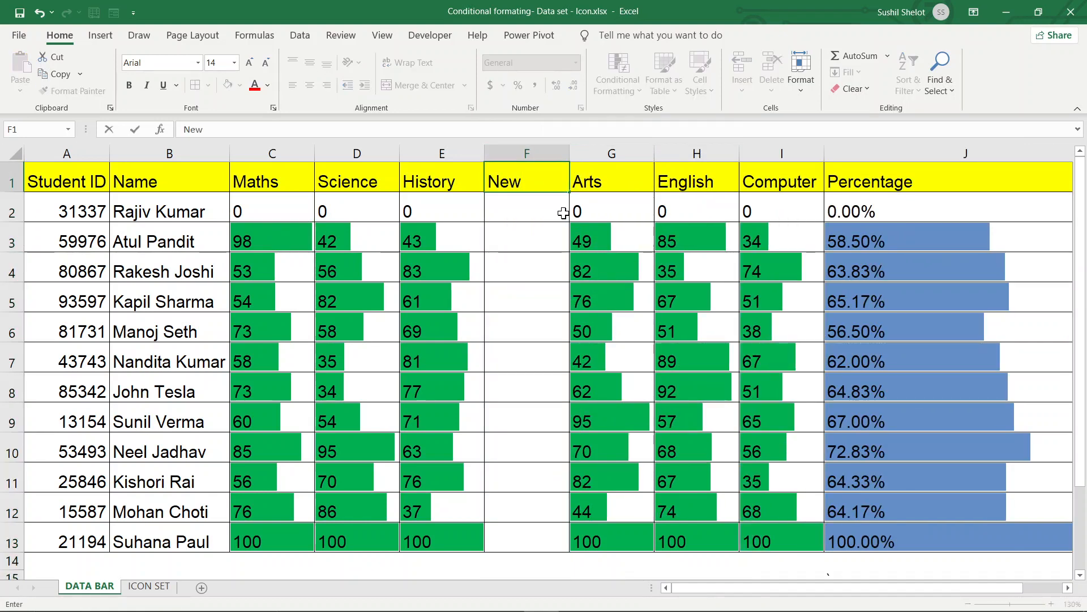
pyautogui.press('Return')
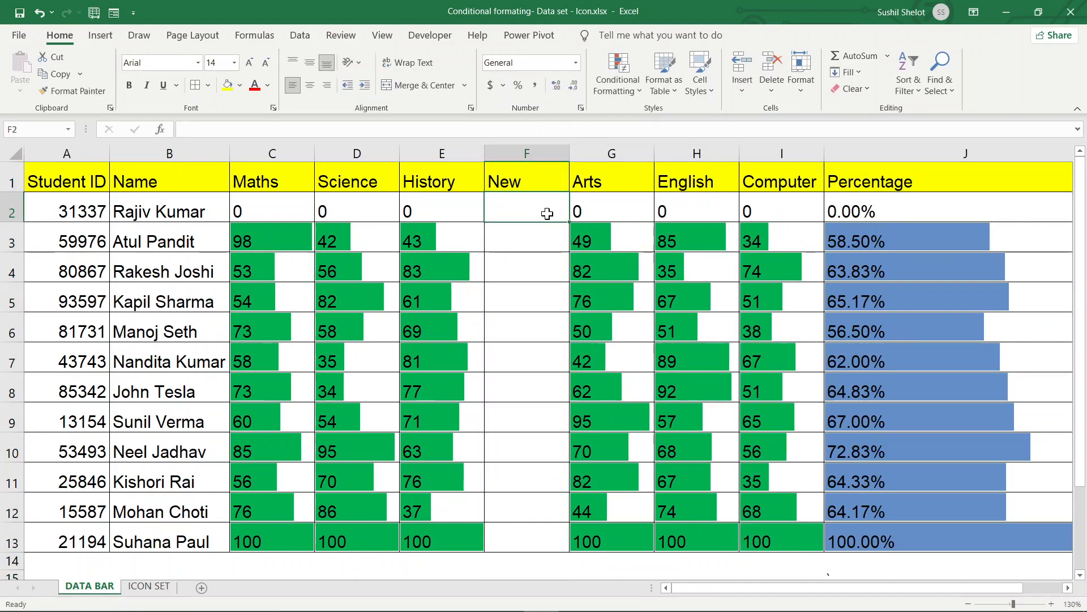
pyautogui.write('87')
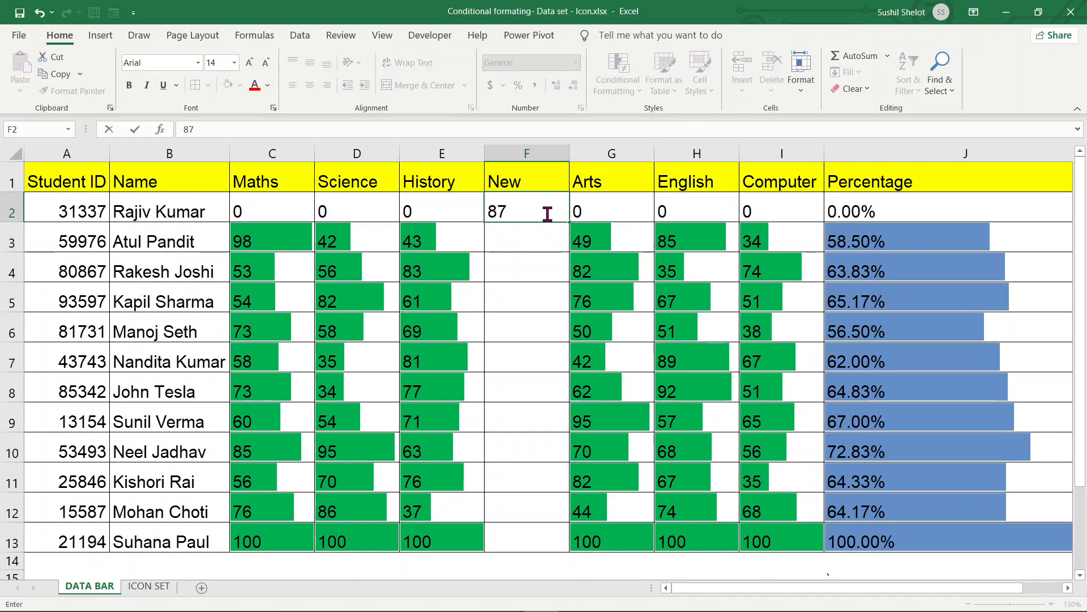
pyautogui.press('Return')
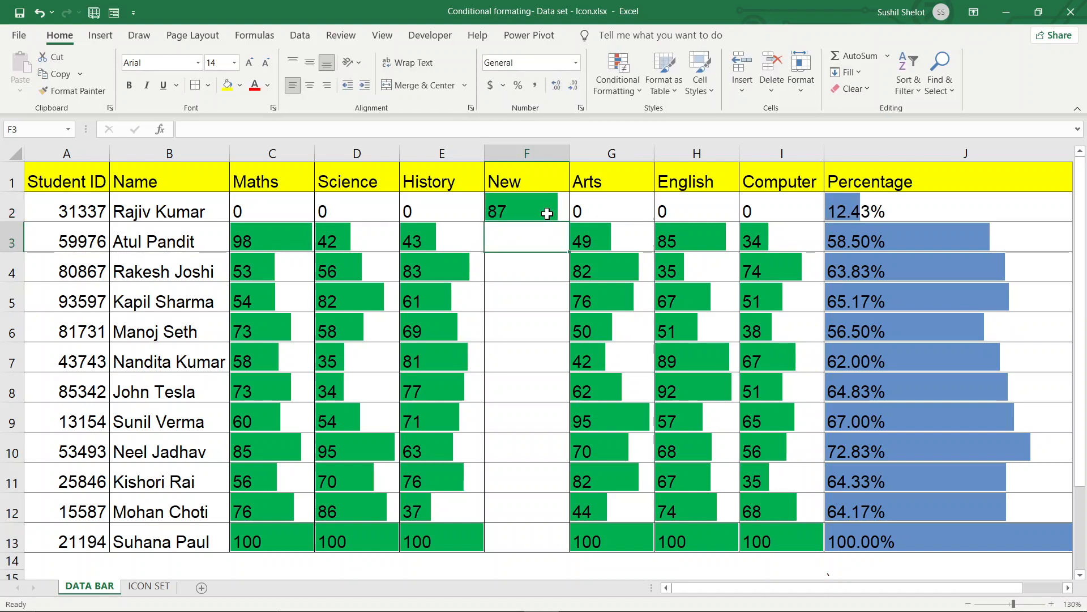
# Step: Examine the percentage formula in J2 and compare its range with the marks in C2:I2, including the New column
pyautogui.click(765, 573)
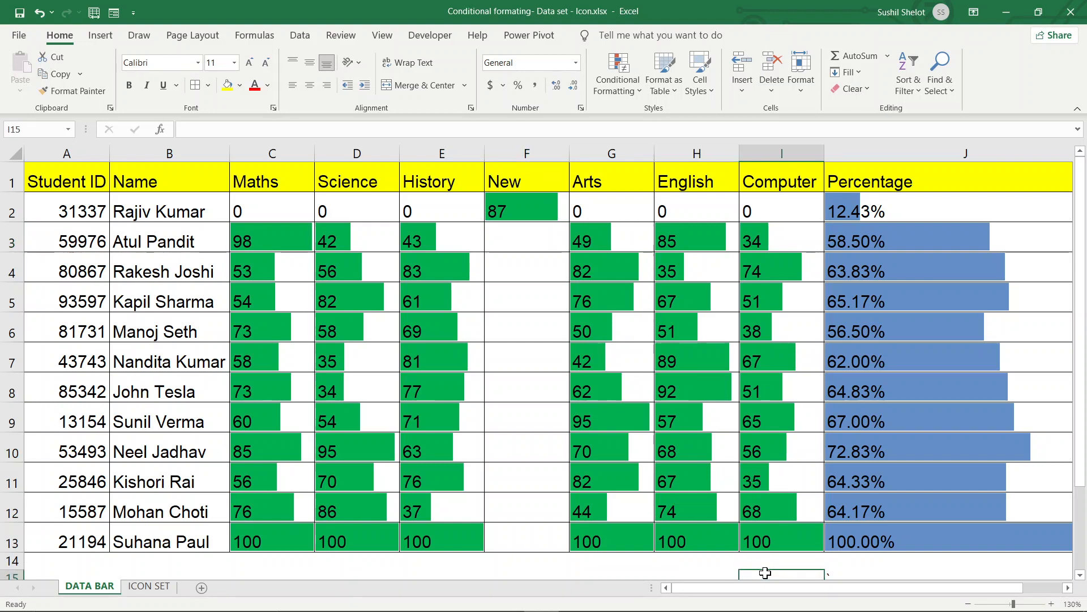
pyautogui.write('`')
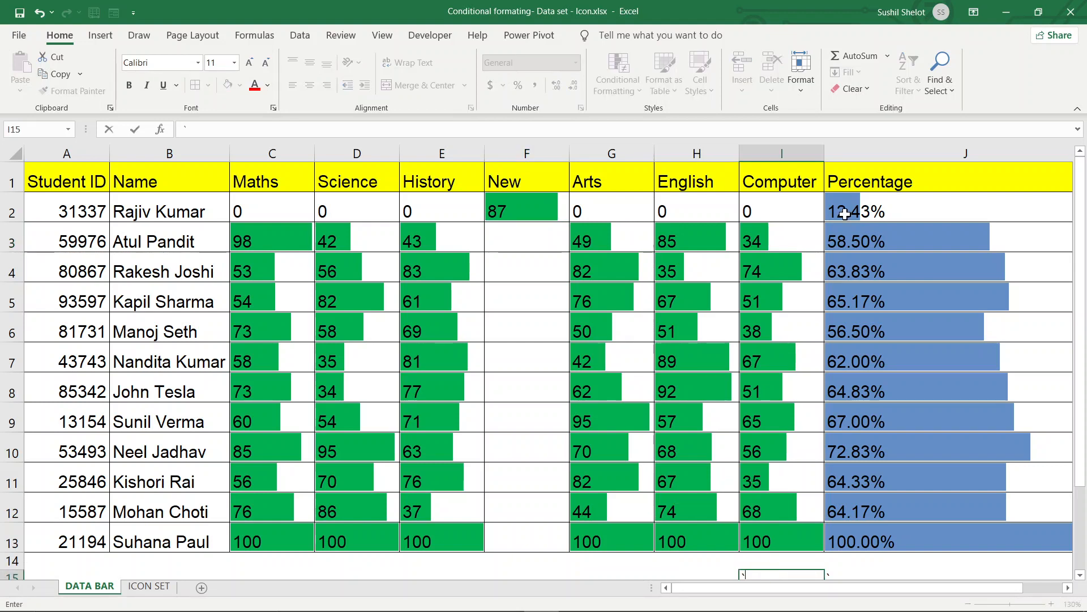
pyautogui.click(536, 209)
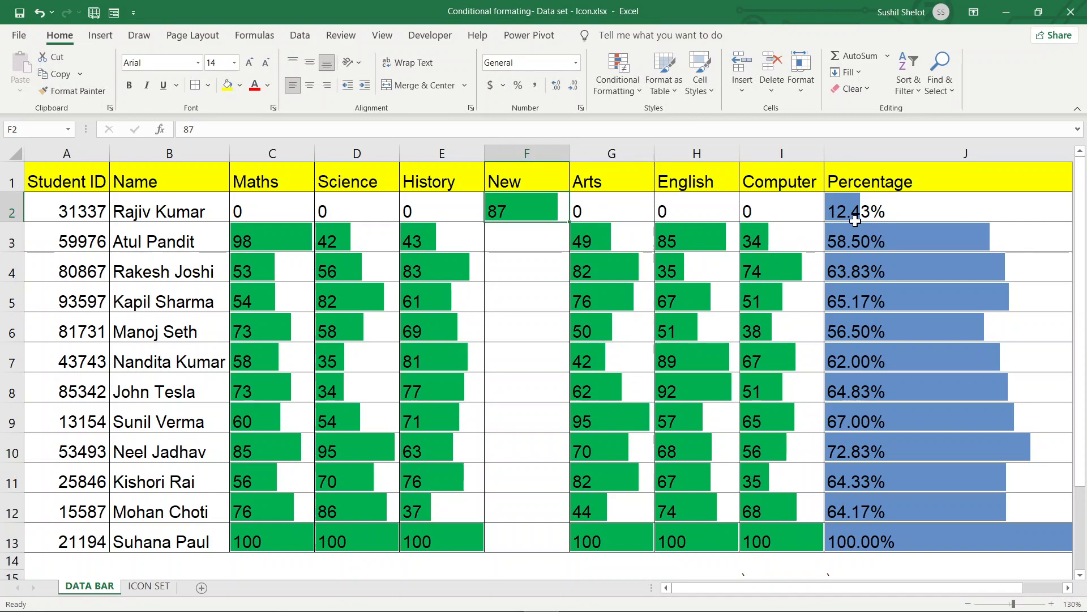
pyautogui.click(901, 210)
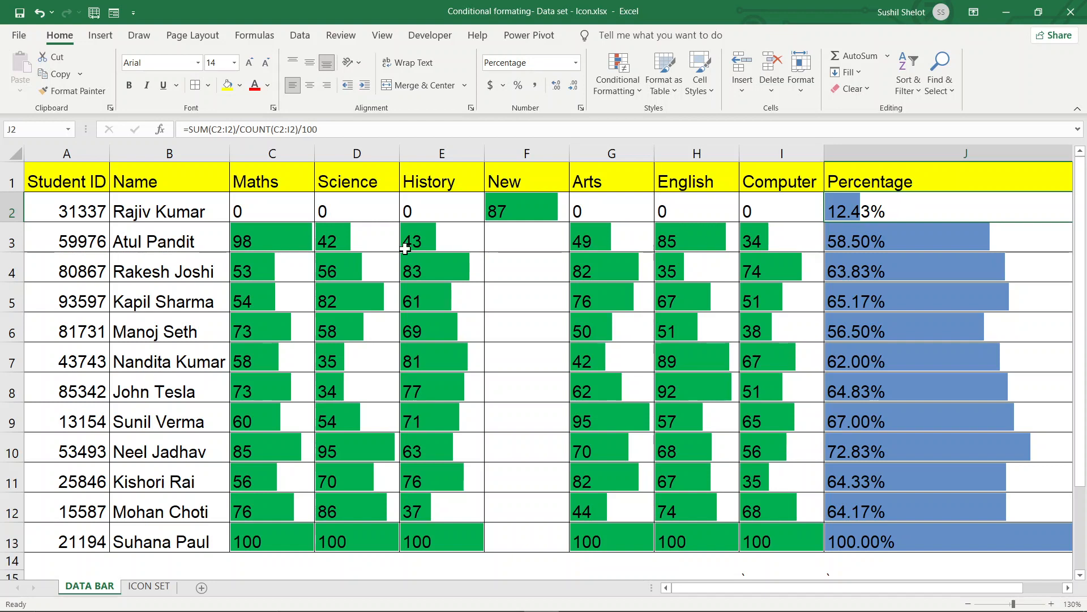
pyautogui.moveTo(274, 215); pyautogui.dragTo(768, 211)
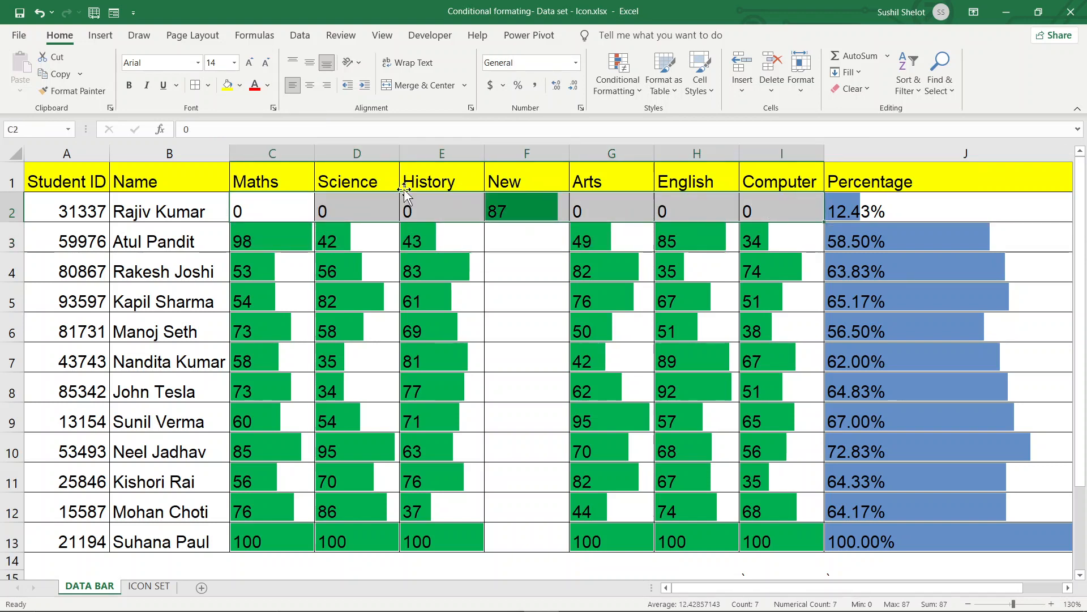
pyautogui.click(901, 210)
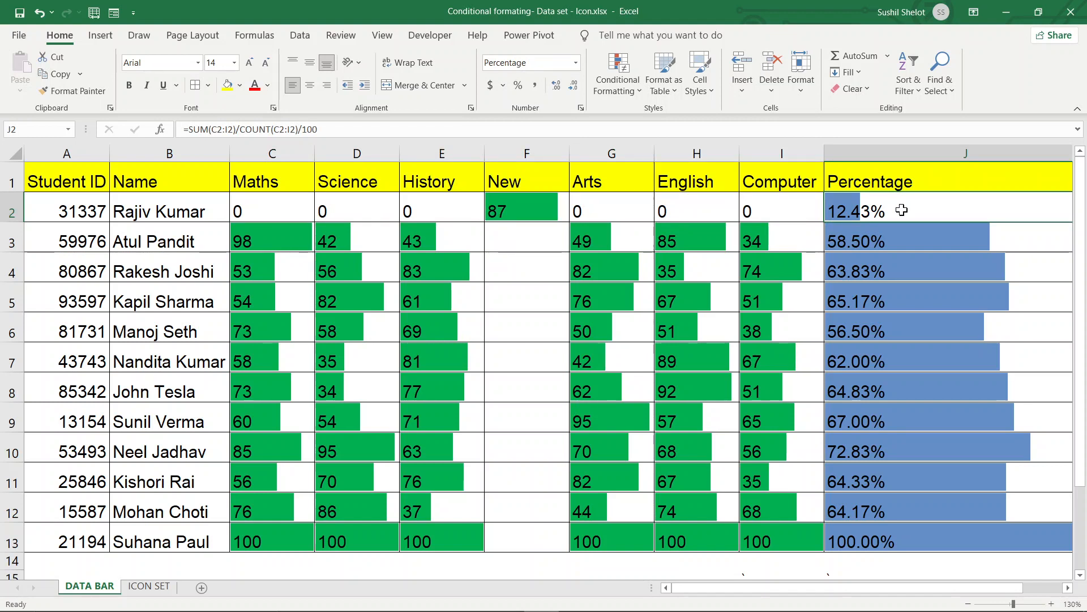
pyautogui.click(857, 572)
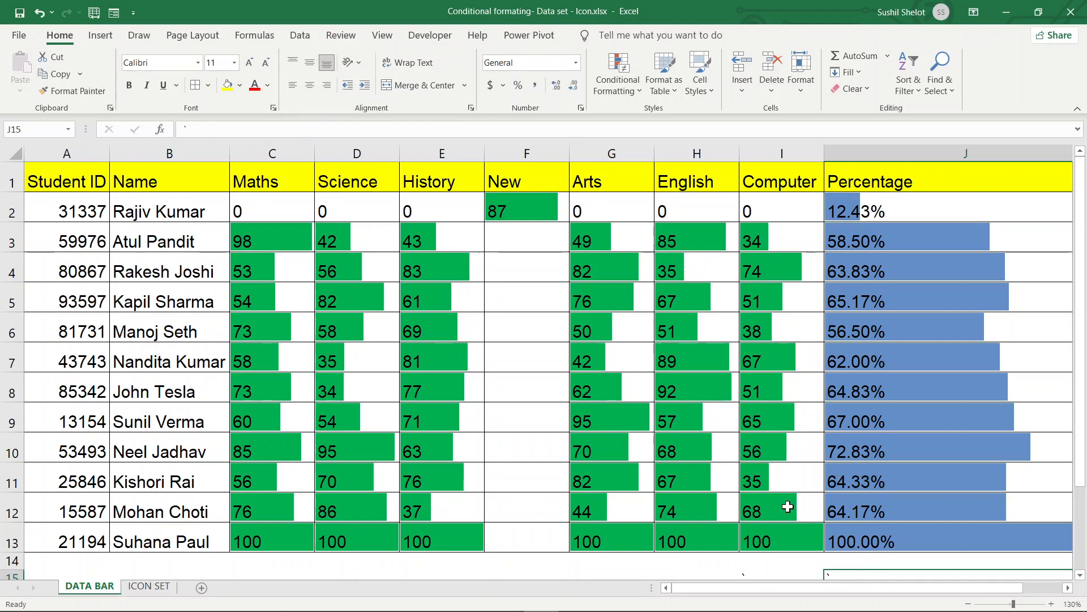
pyautogui.click(859, 199)
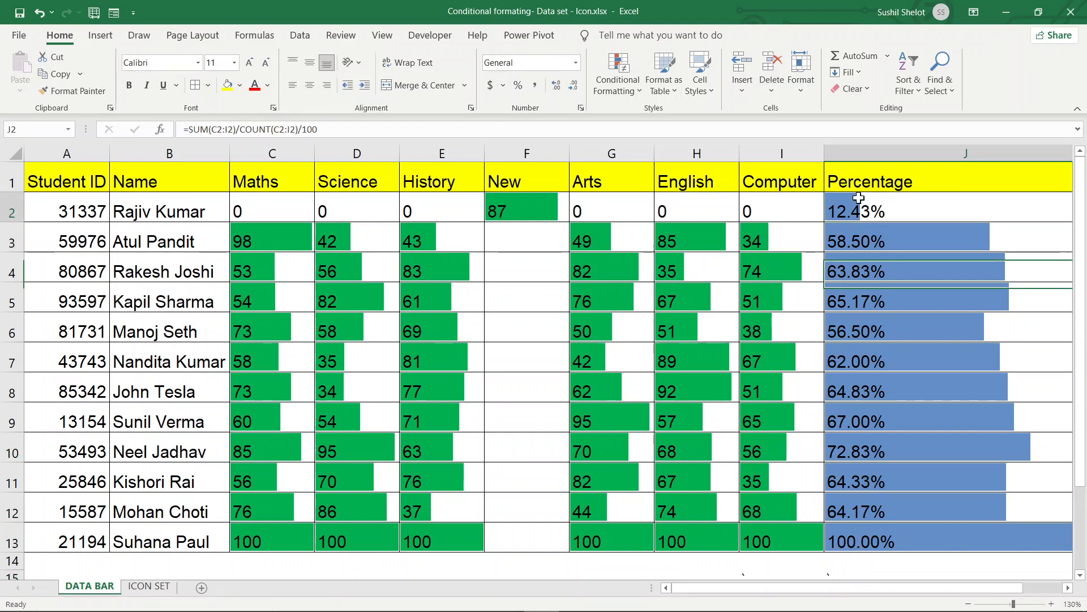
pyautogui.click(512, 233)
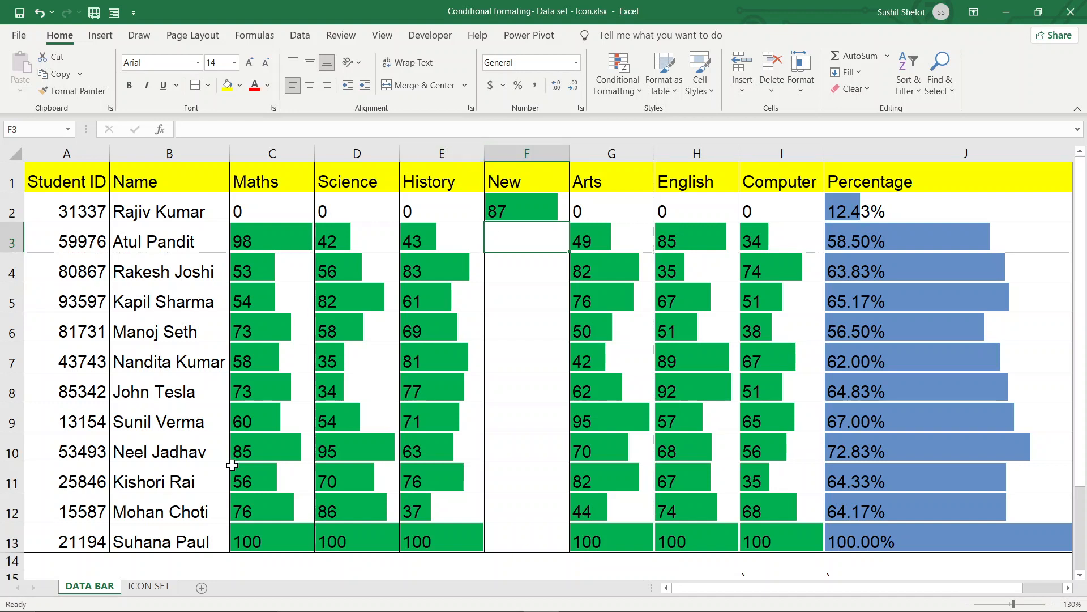
# Step: On the ICON SET sheet, clear the conditional formatting rules from the percentages in I2:I13
pyautogui.click(163, 589)
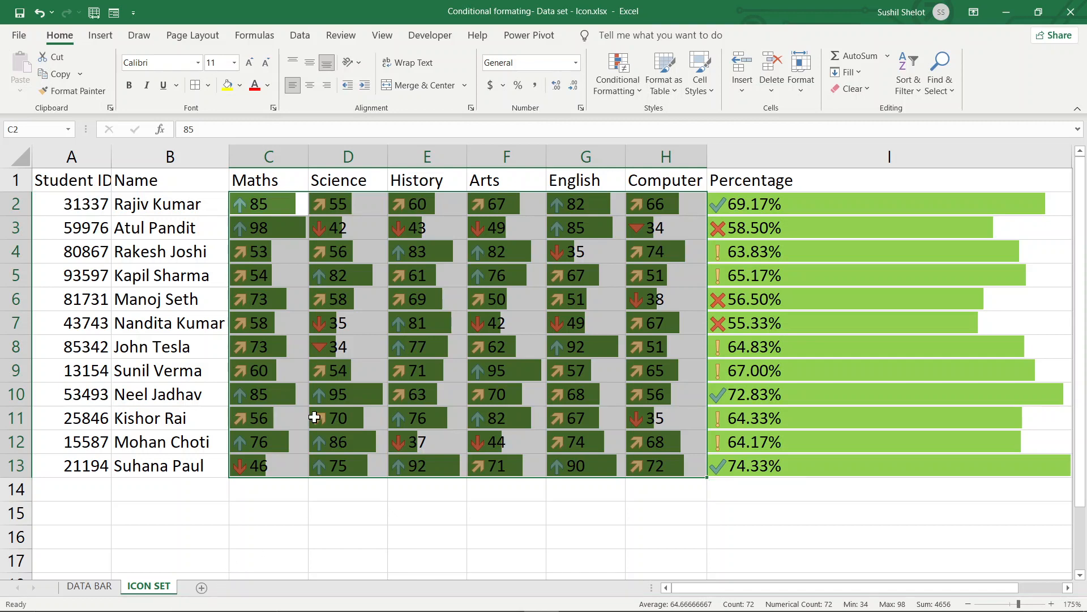
pyautogui.moveTo(796, 213); pyautogui.dragTo(825, 467)
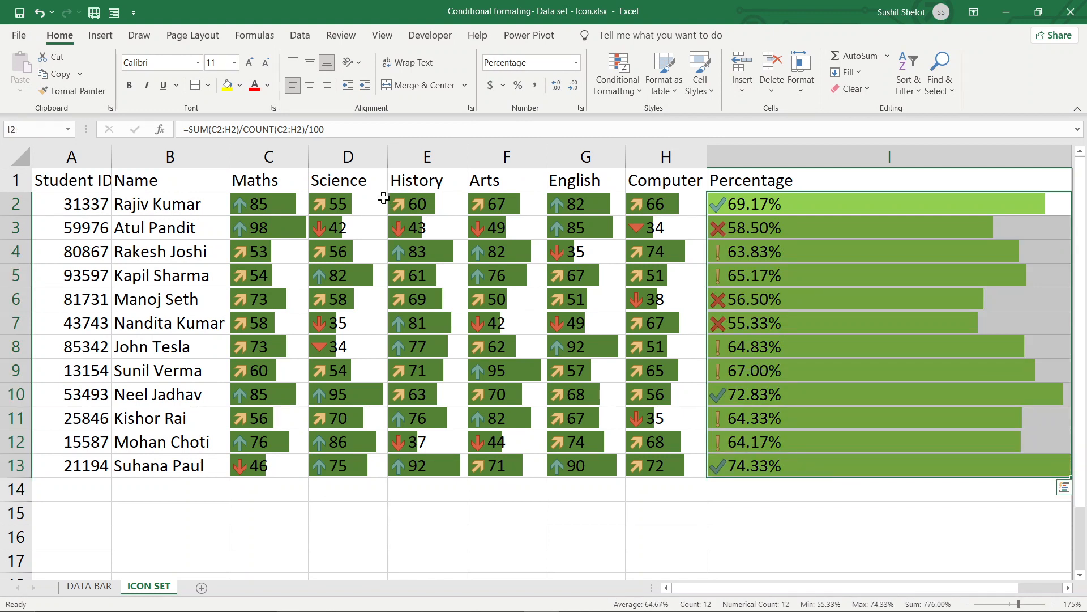
pyautogui.click(644, 96)
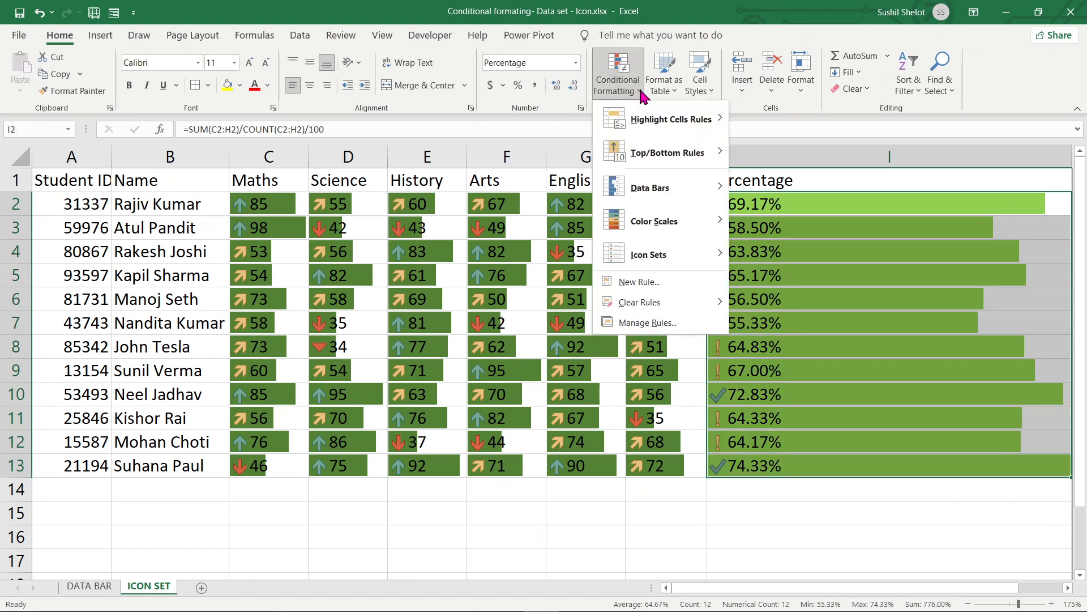
pyautogui.moveTo(643, 308)
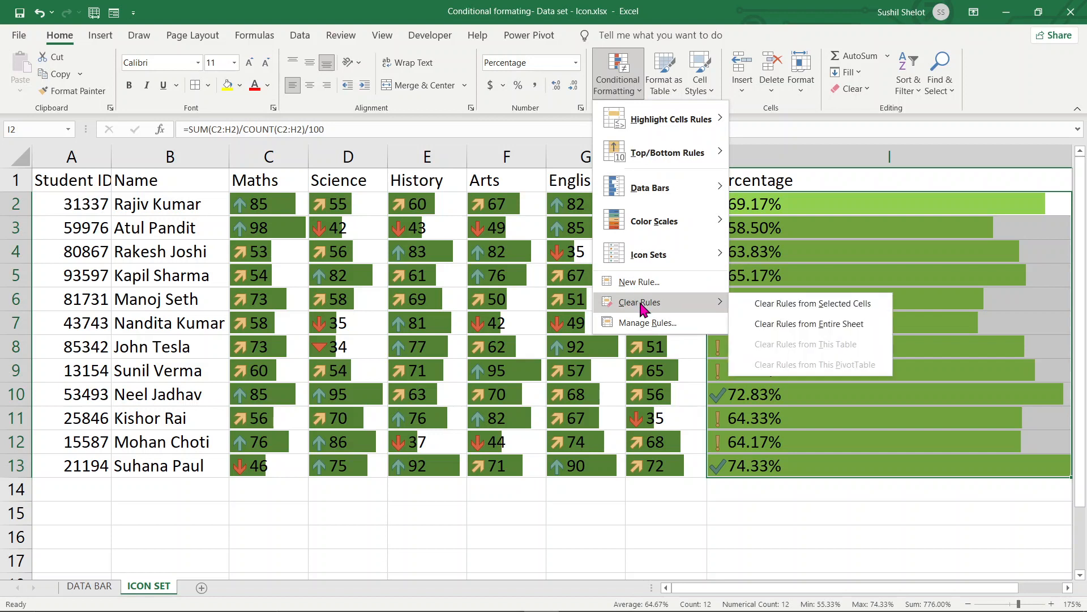
pyautogui.click(785, 307)
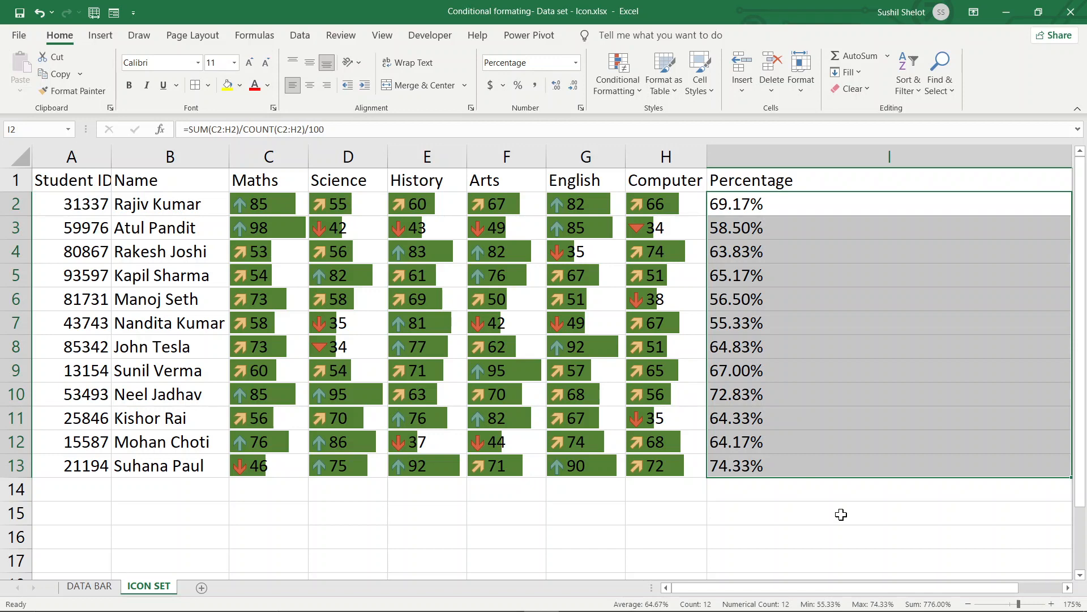
# Step: Start a new formatting rule for the selected percentages using Icon Sets with the three colored arrows style
pyautogui.click(641, 93)
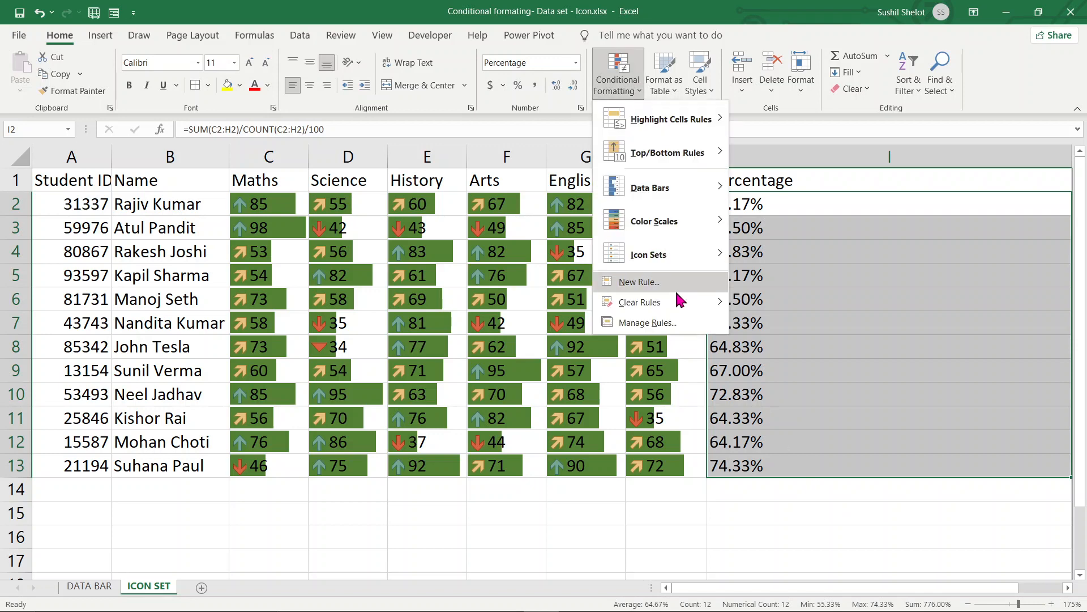
pyautogui.click(675, 288)
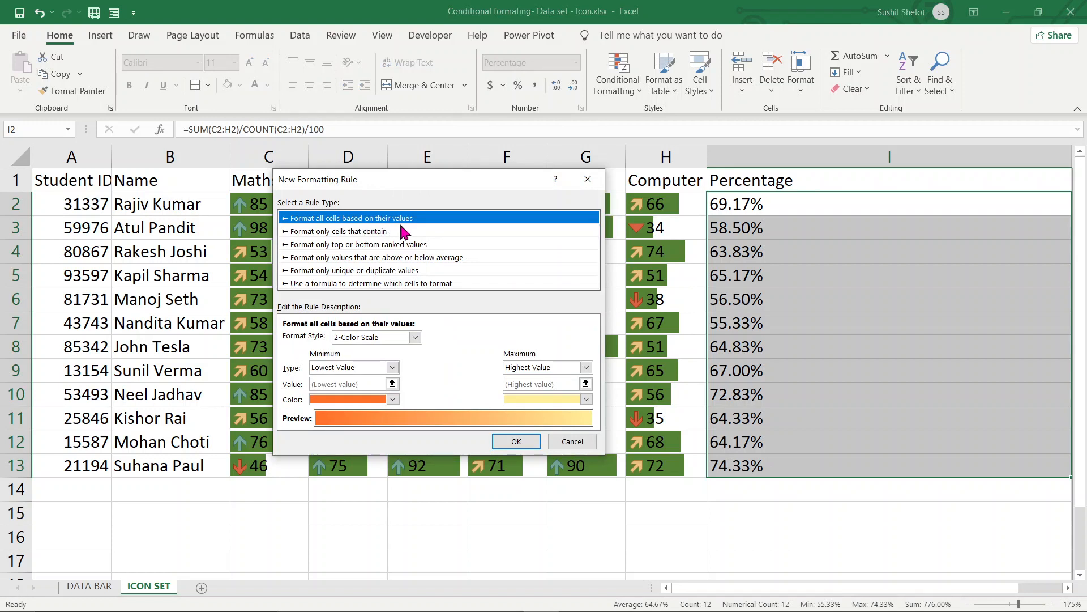
pyautogui.click(415, 337)
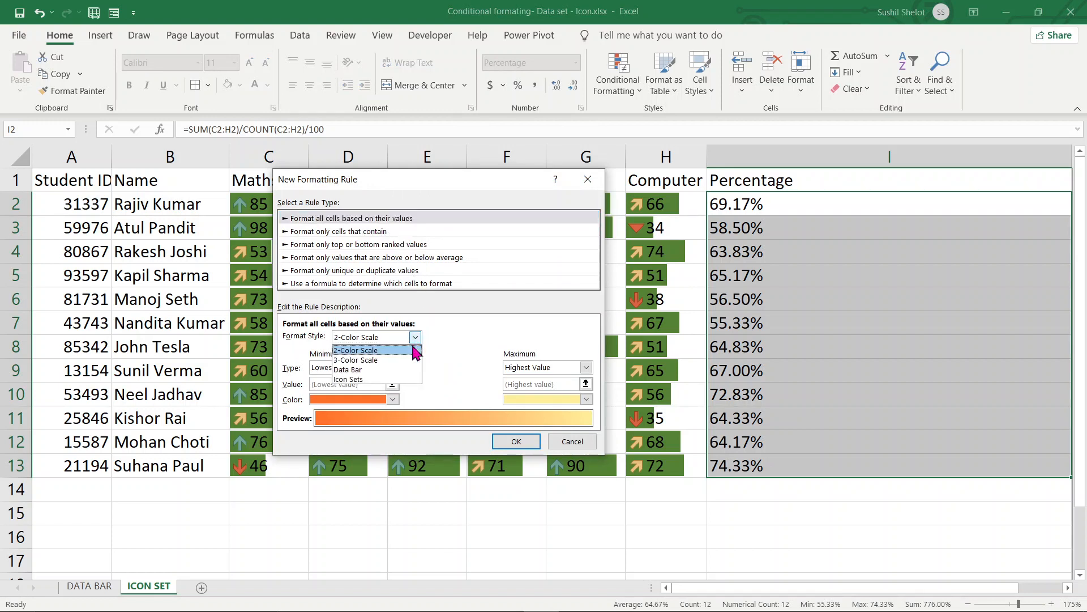
pyautogui.click(368, 380)
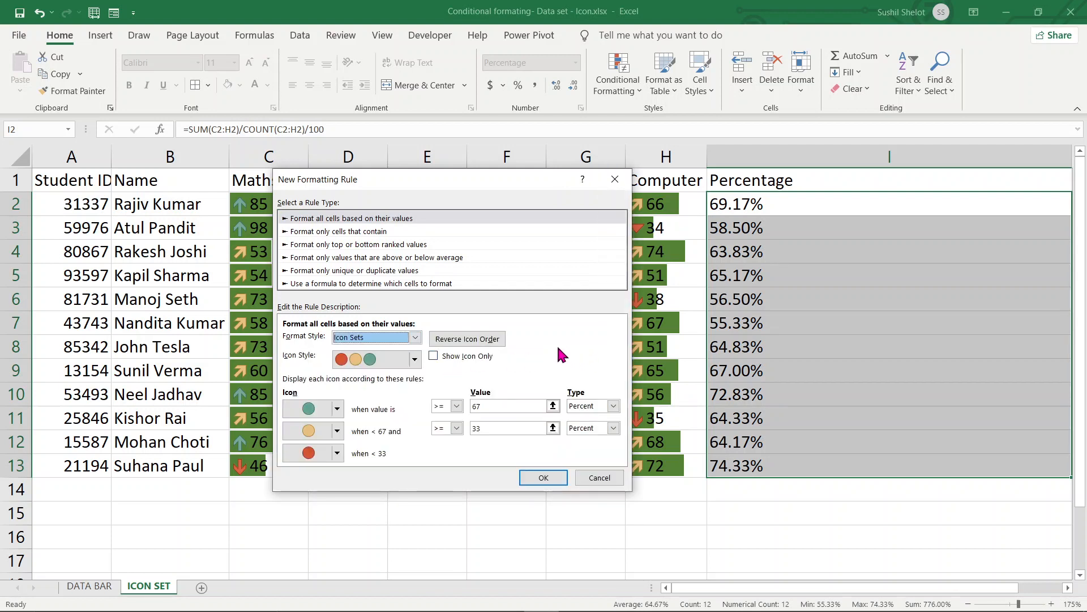
pyautogui.click(416, 359)
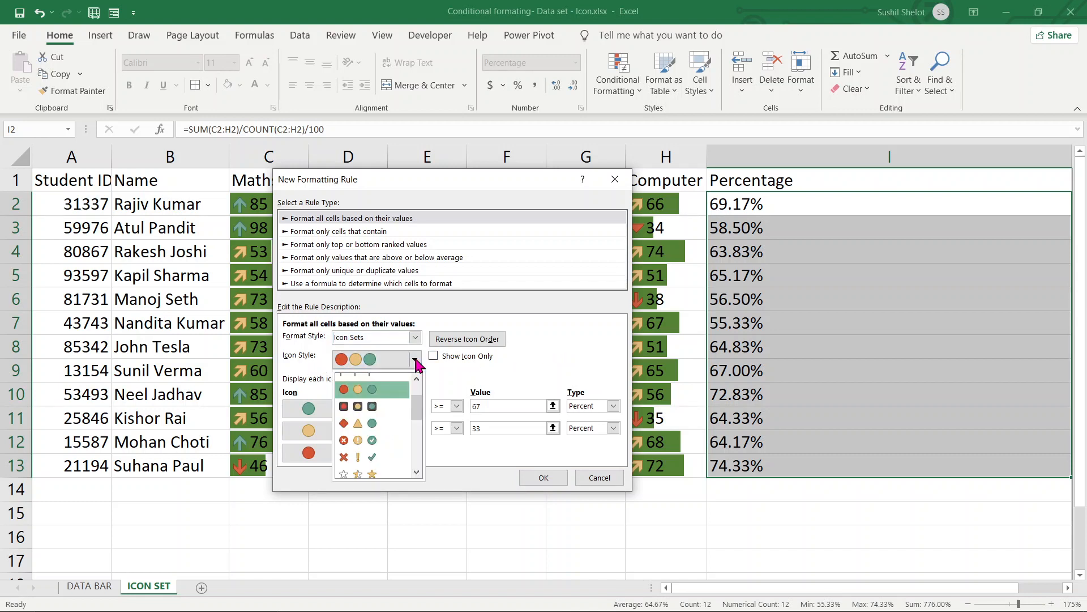
pyautogui.moveTo(416, 409); pyautogui.dragTo(417, 431)
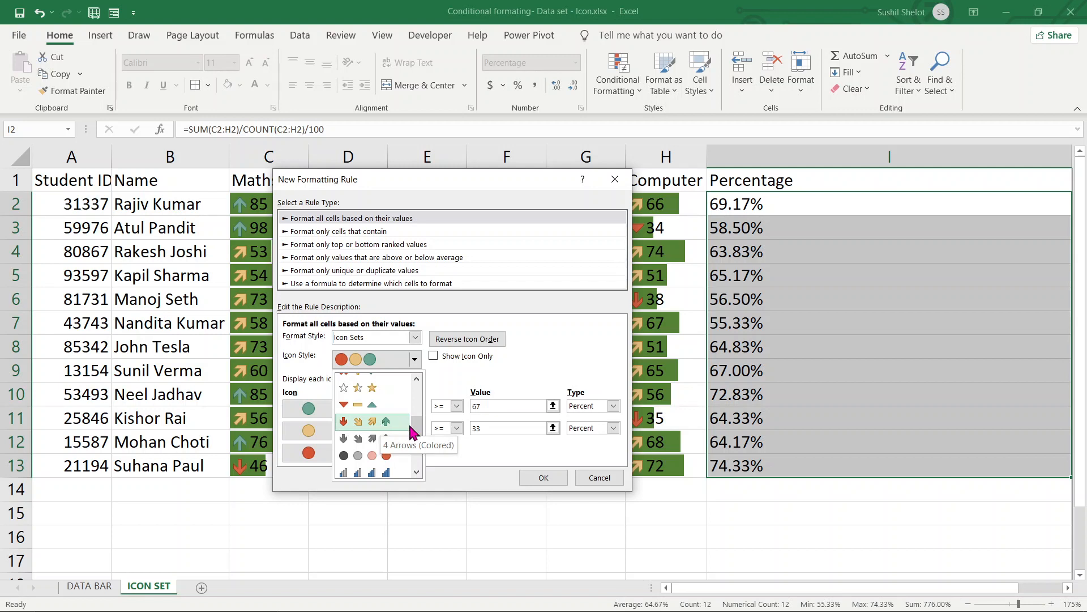
pyautogui.moveTo(416, 425); pyautogui.dragTo(416, 393)
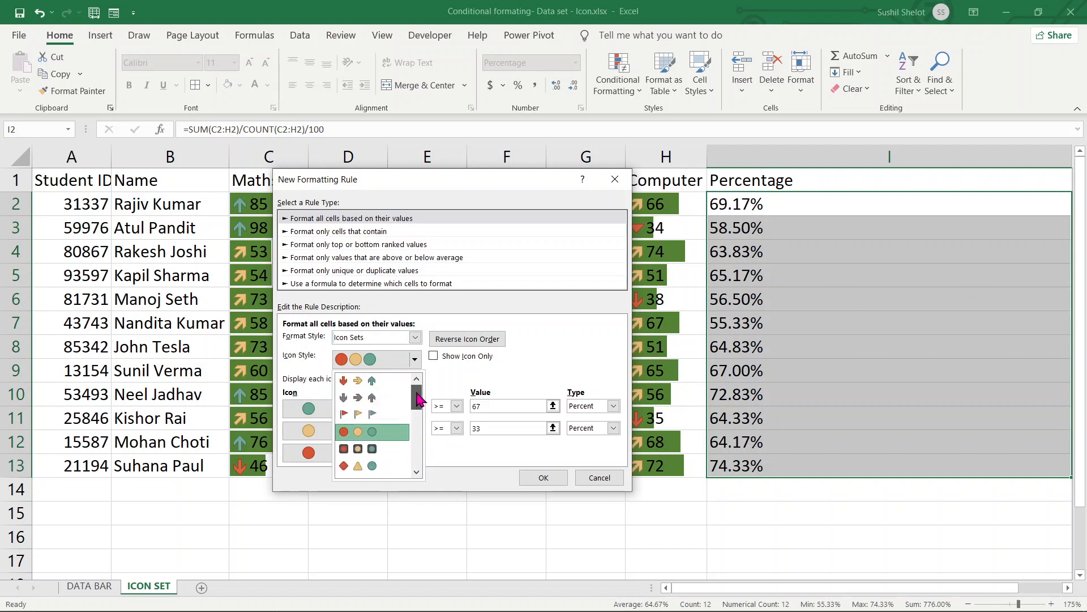
pyautogui.click(369, 385)
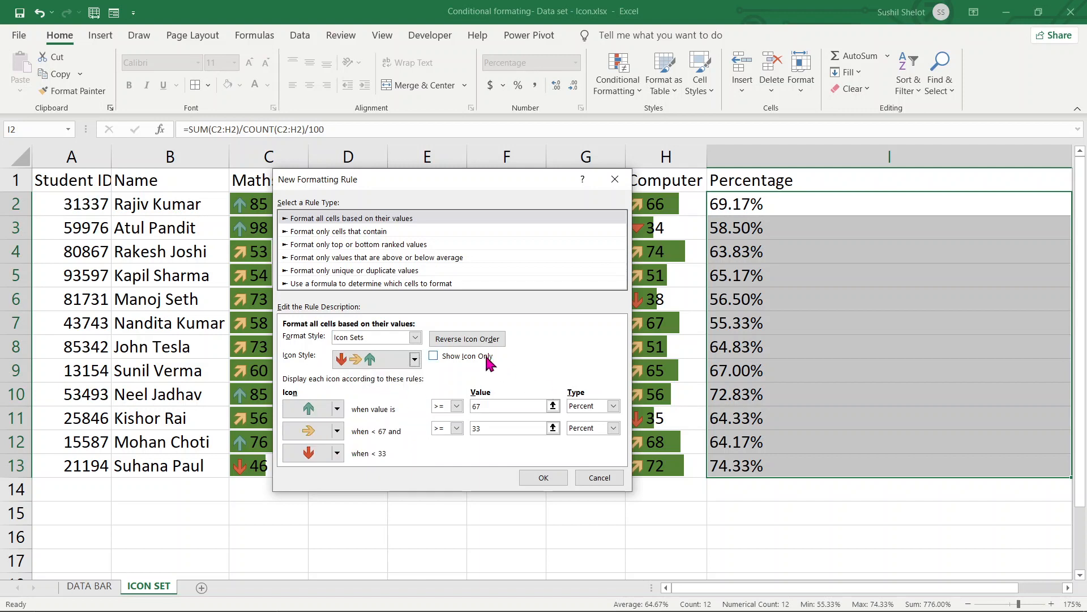
# Step: Try reversing the icon order and restore it, and browse the icons for the highest band, keeping the green up arrow
pyautogui.click(474, 342)
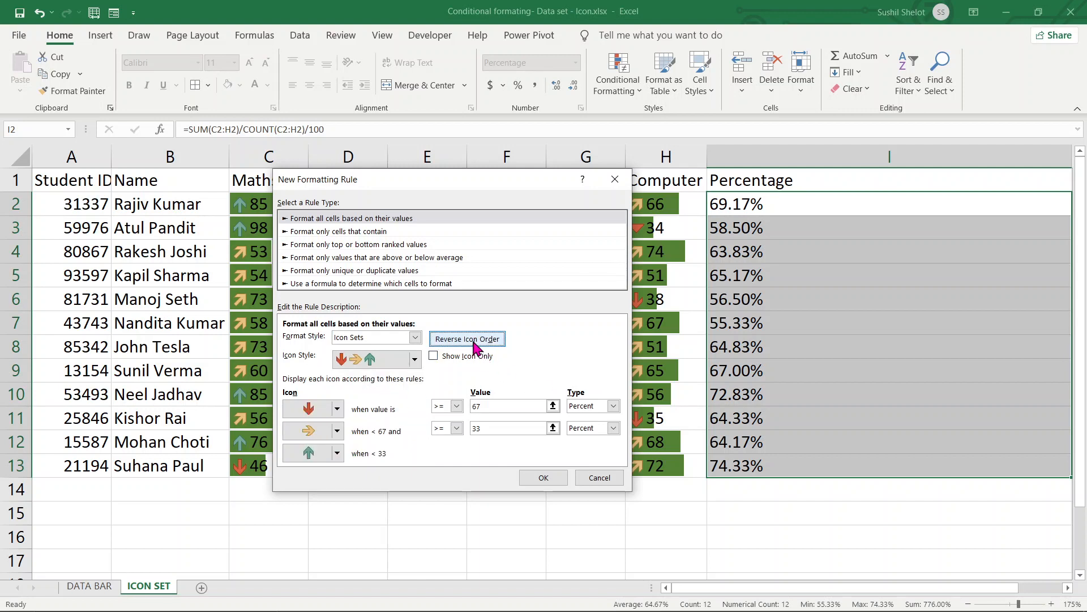
pyautogui.click(474, 343)
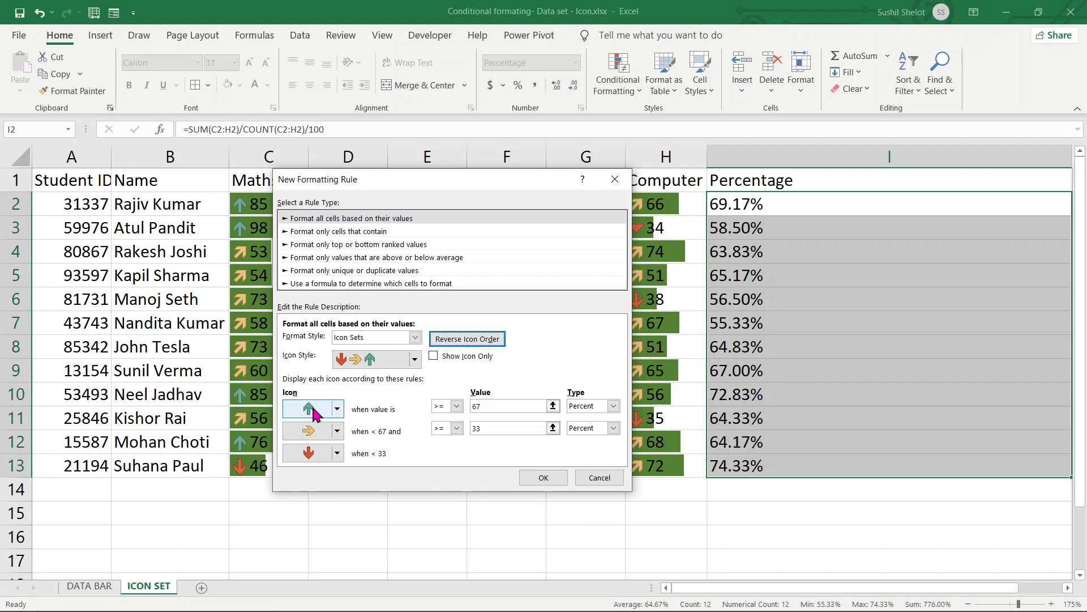
pyautogui.click(337, 409)
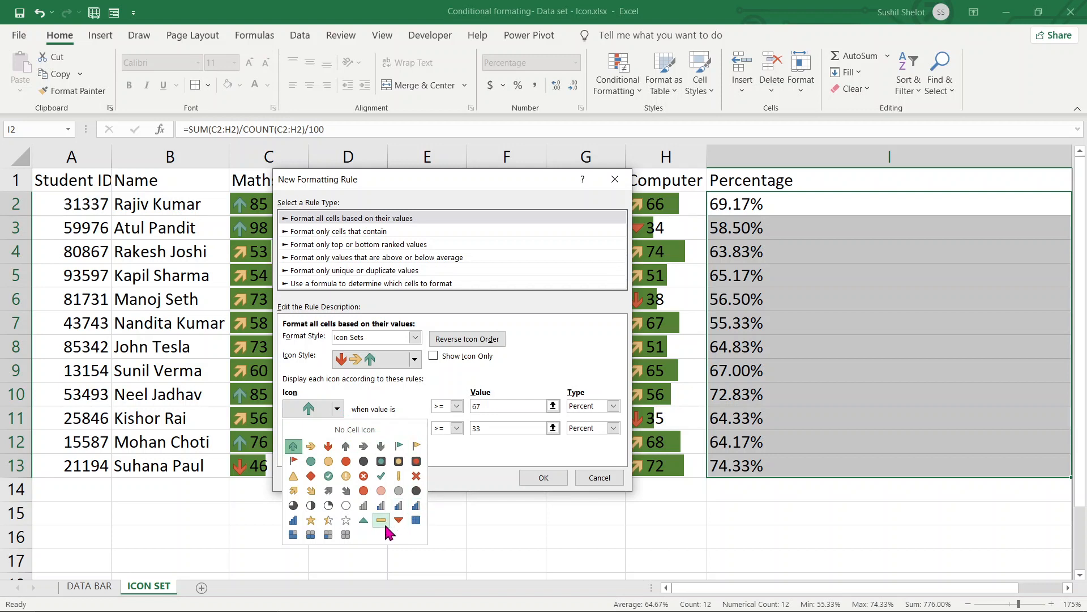
pyautogui.click(293, 446)
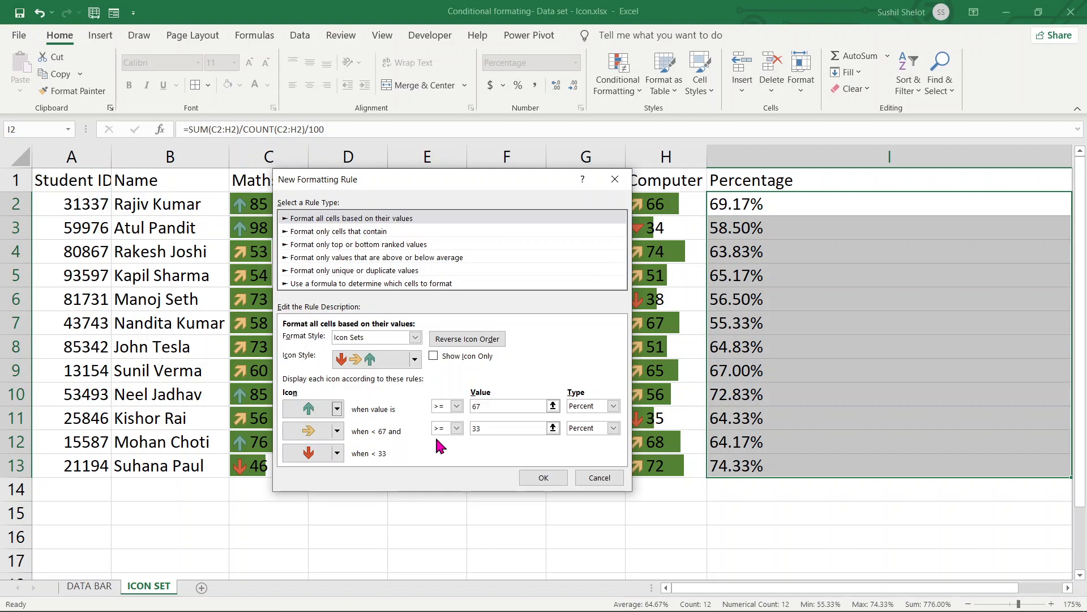
# Step: Try to set the yellow arrow's lower threshold to 35 while choosing Percent as its value type
pyautogui.click(486, 428)
pyautogui.press('BackSpace')
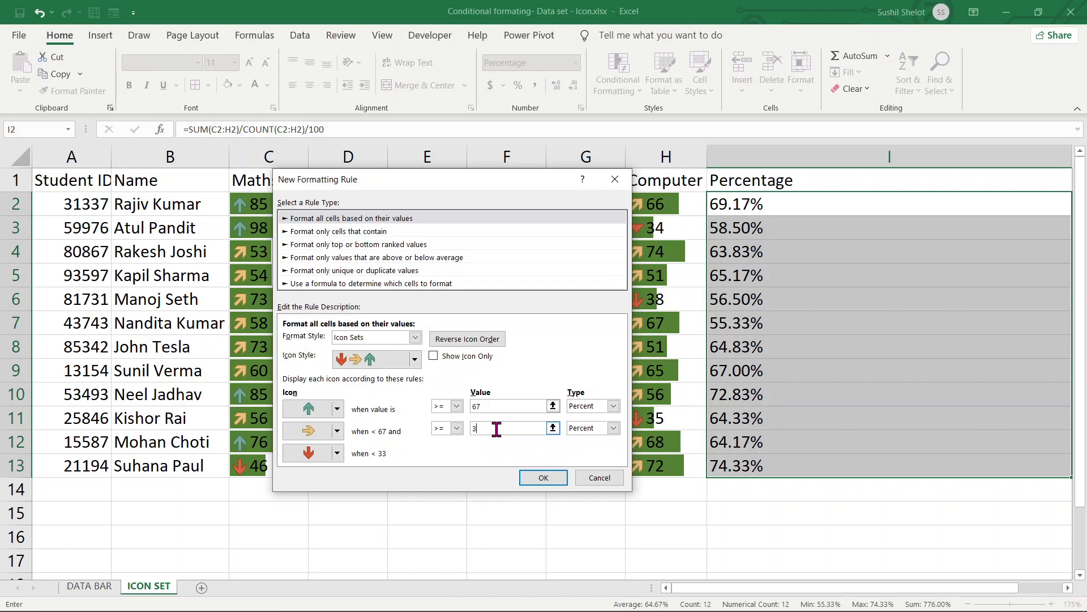
pyautogui.write('5')
pyautogui.click(614, 428)
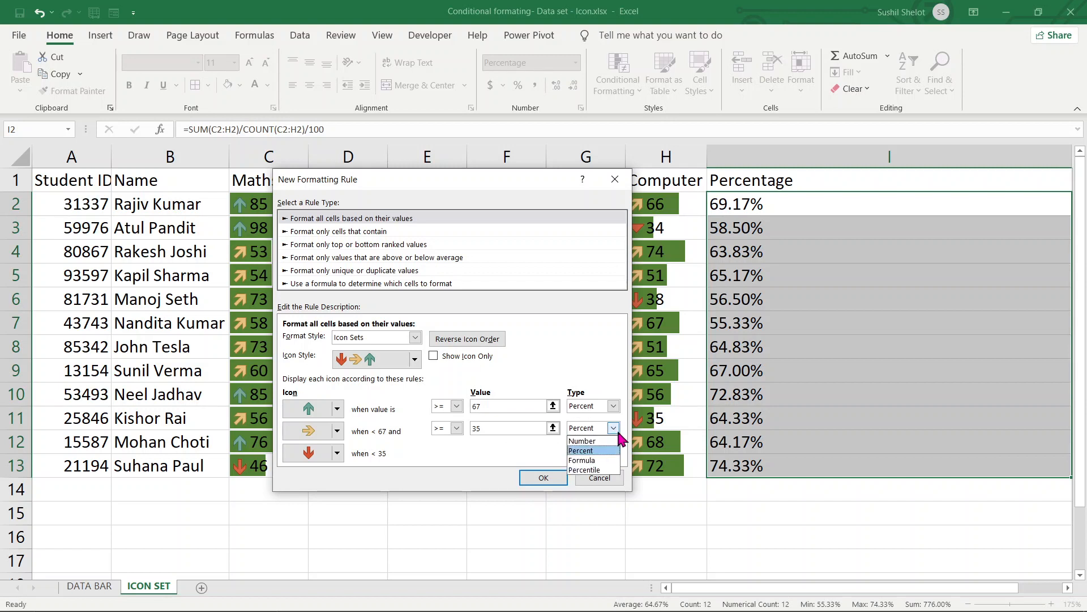
pyautogui.click(597, 451)
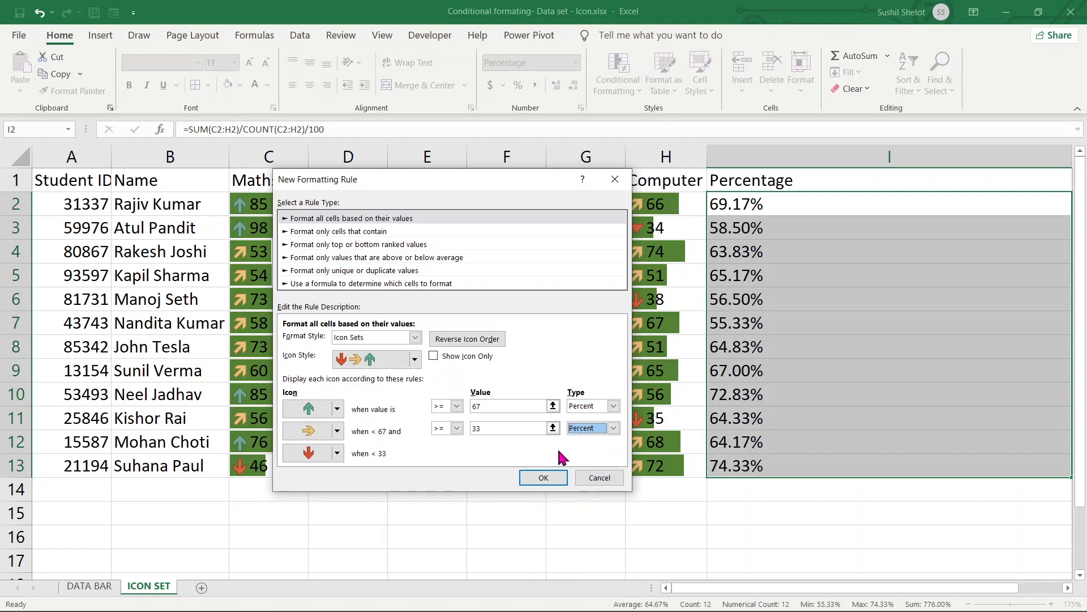
# Step: Set the yellow arrow's lower threshold to 35 percent and apply the new icon set rule to the percentages
pyautogui.click(477, 428)
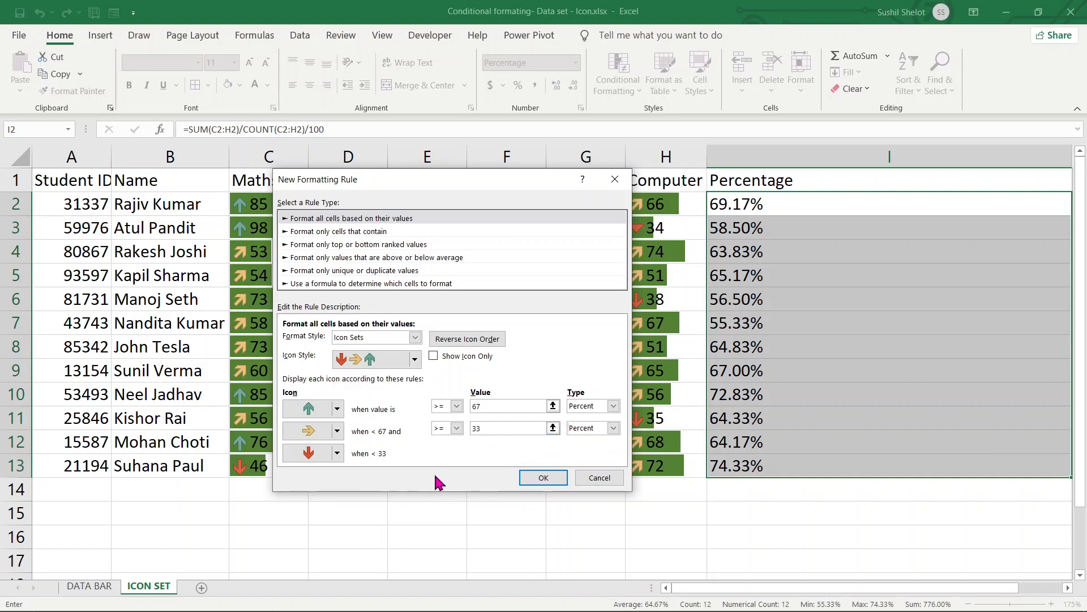
pyautogui.click(553, 428)
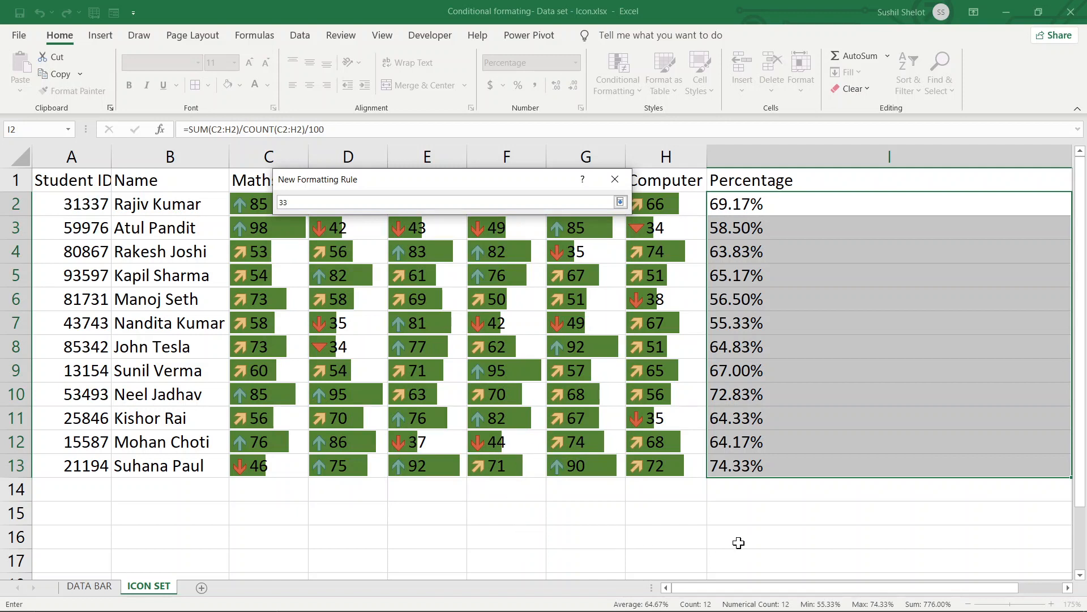
pyautogui.press('BackSpace')
pyautogui.write('5')
pyautogui.press('Return')
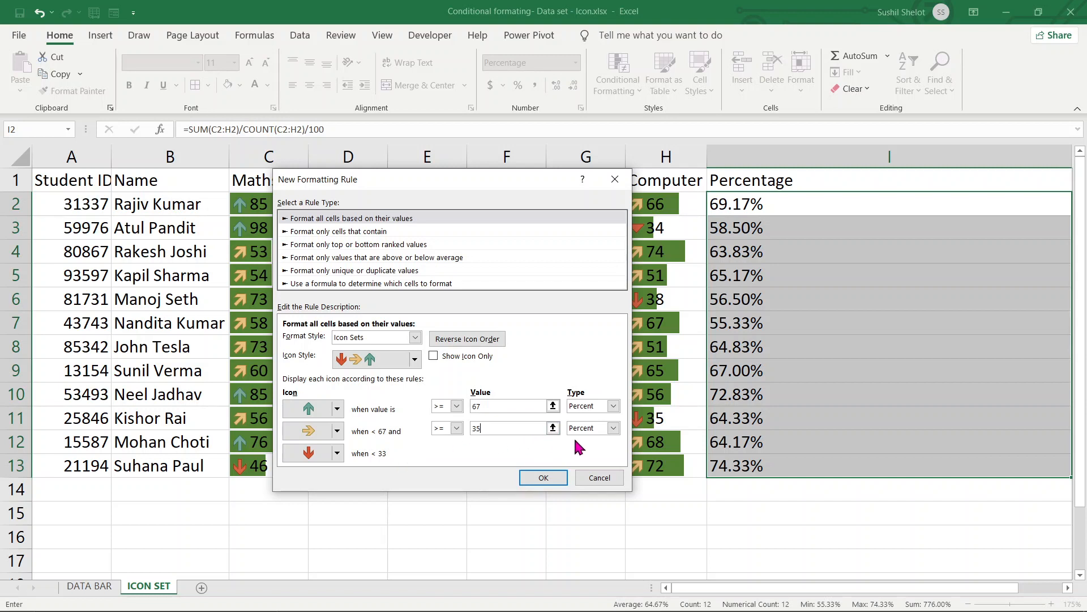
pyautogui.click(543, 478)
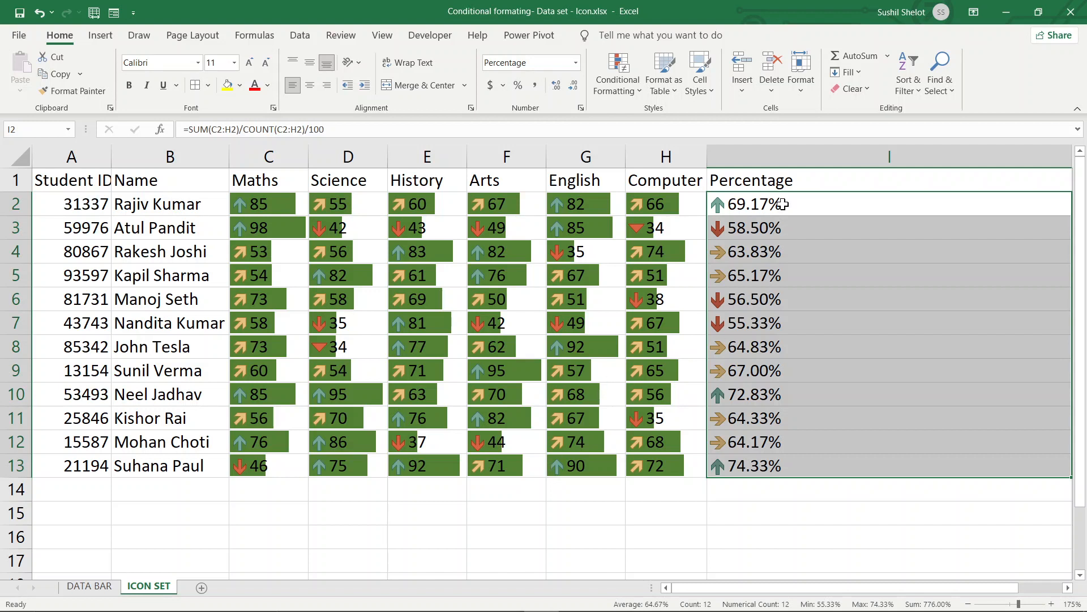
# Step: Edit the icon set rule on the percentages in I2:I13 to show icons only, and apply the change
pyautogui.moveTo(782, 204); pyautogui.dragTo(796, 471)
pyautogui.click(626, 90)
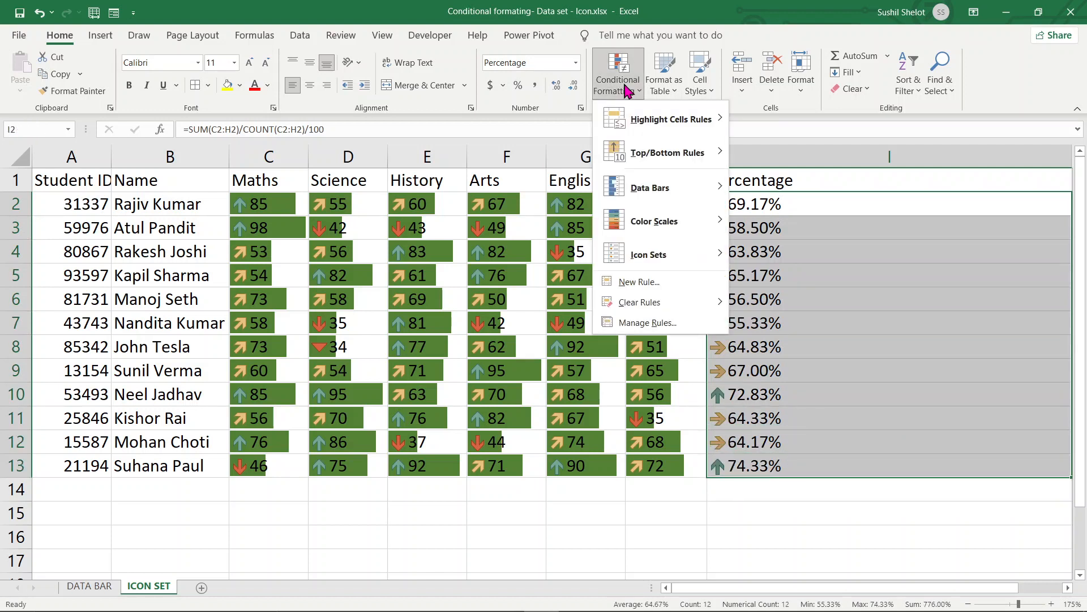
pyautogui.moveTo(651, 308)
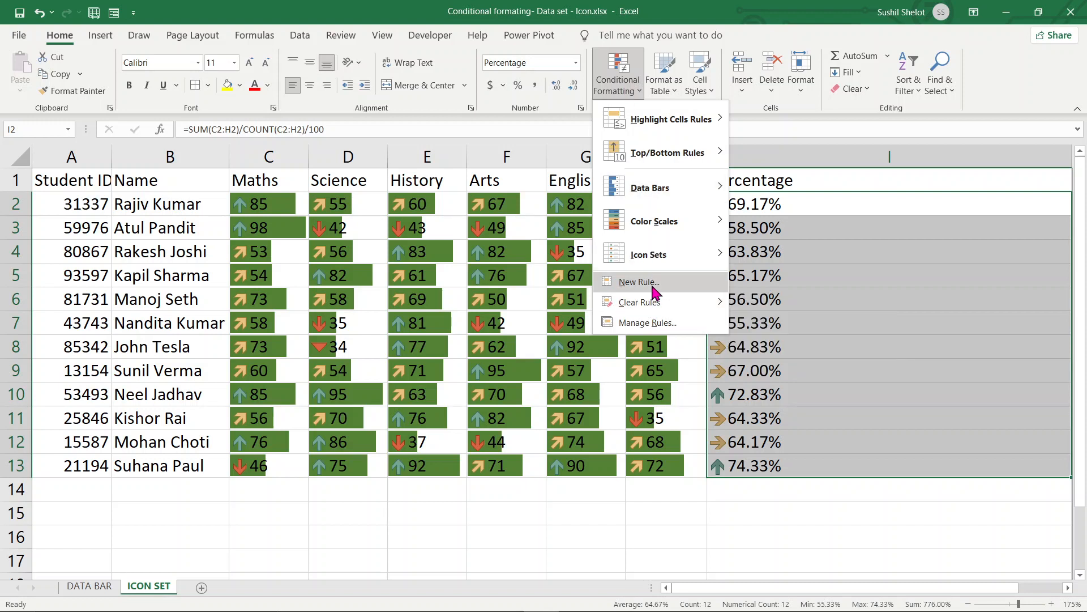
pyautogui.click(650, 322)
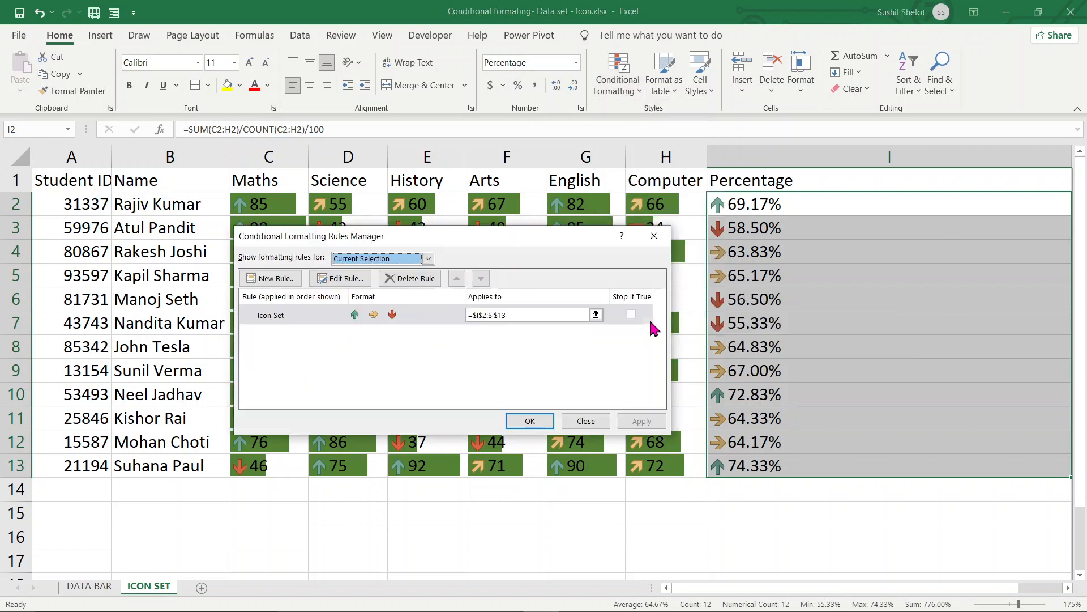
pyautogui.click(393, 318)
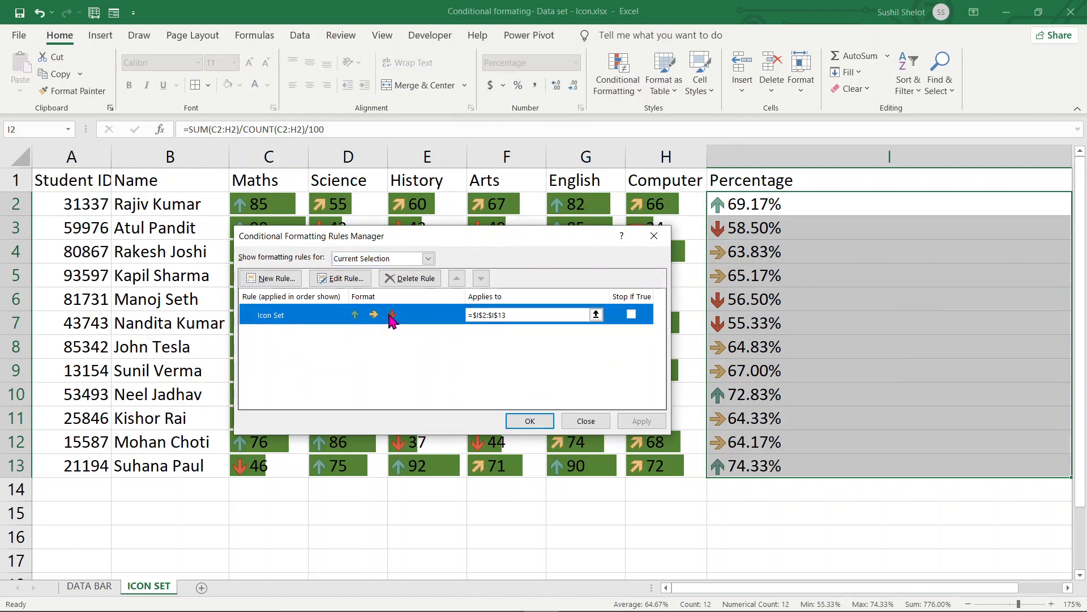
pyautogui.click(348, 279)
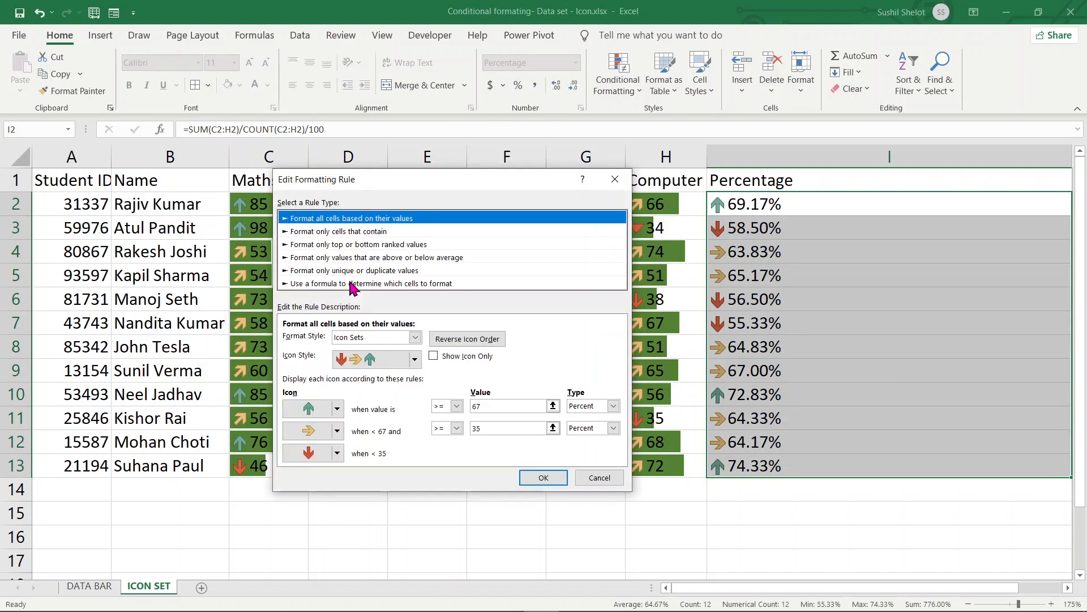
pyautogui.click(433, 355)
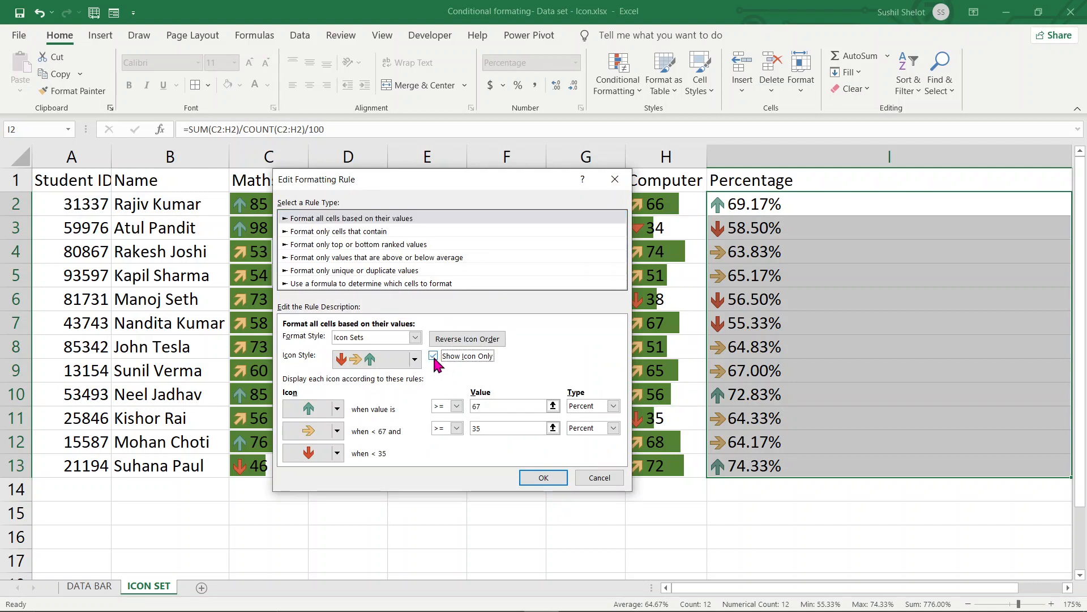
pyautogui.click(550, 479)
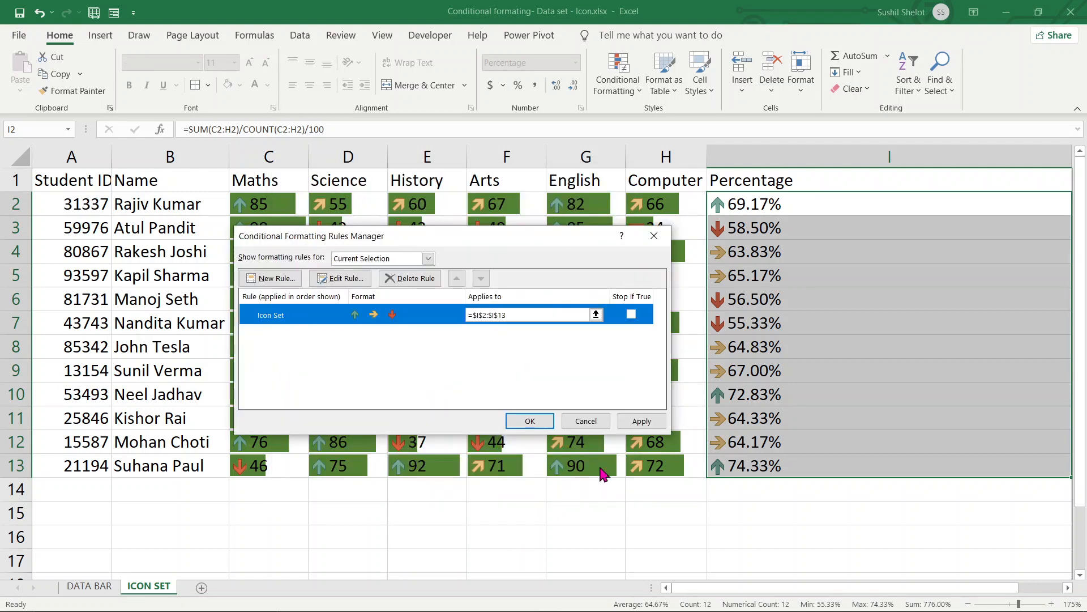
pyautogui.click(641, 421)
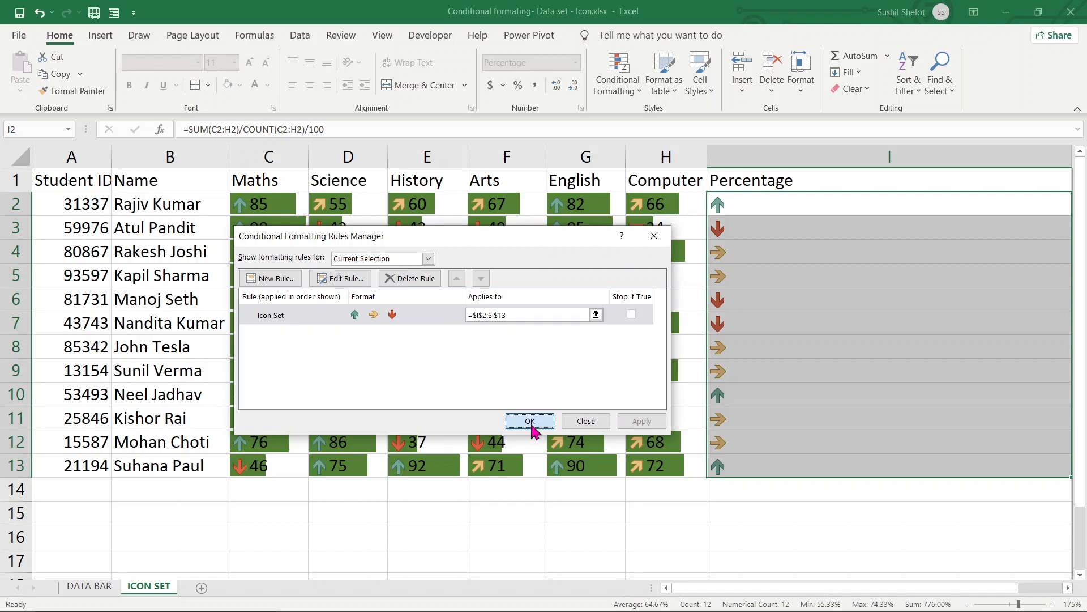
pyautogui.click(531, 424)
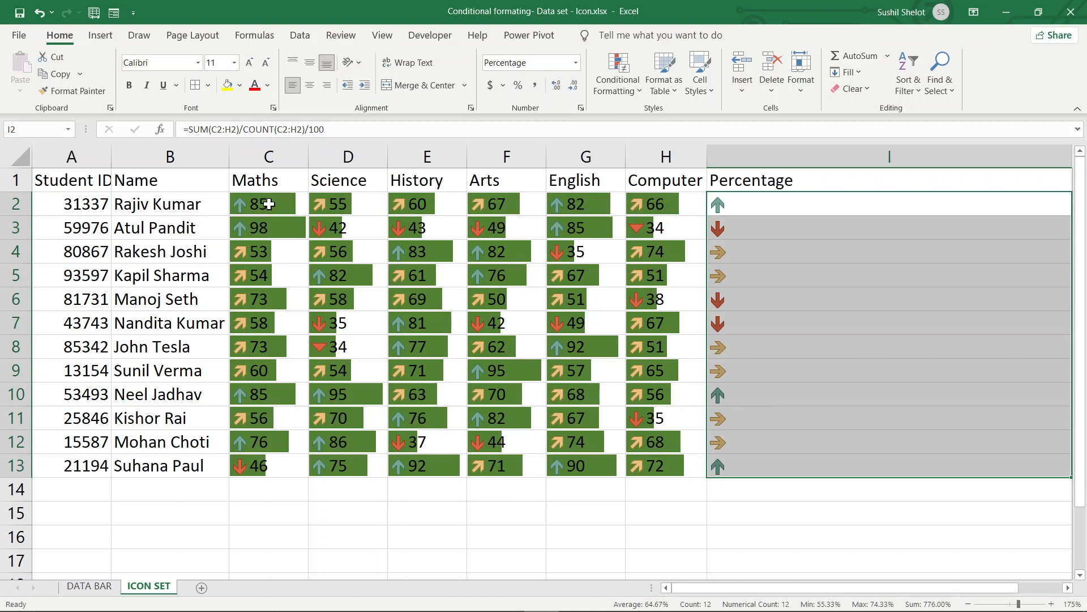
# Step: Edit the custom icon set rule on the marks in C2:H13 to show icons only, apply it, and deselect the marks
pyautogui.moveTo(266, 205); pyautogui.dragTo(646, 463)
pyautogui.click(631, 85)
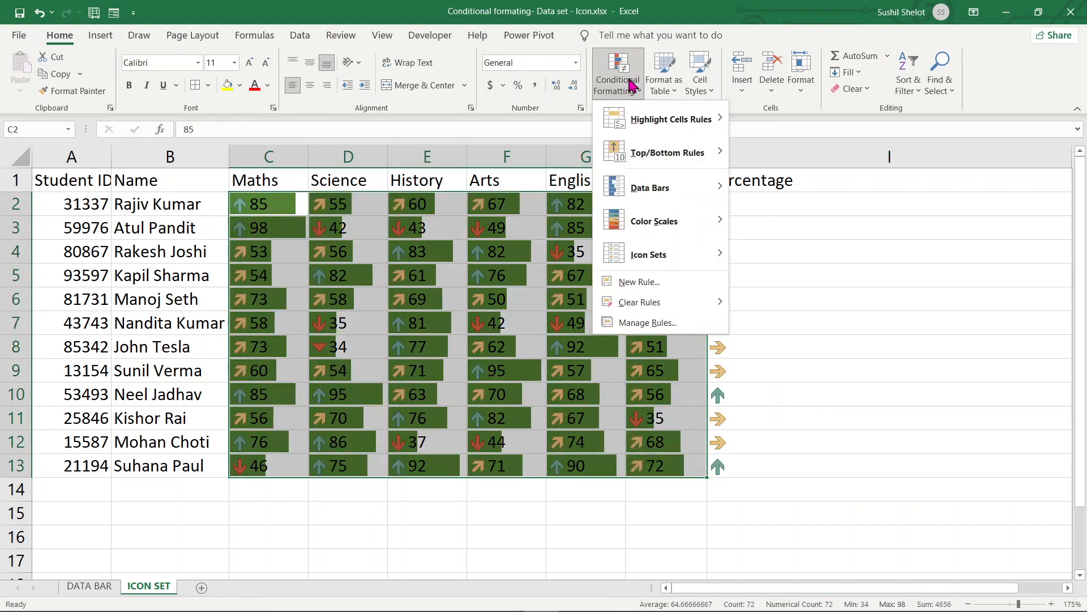
pyautogui.click(651, 323)
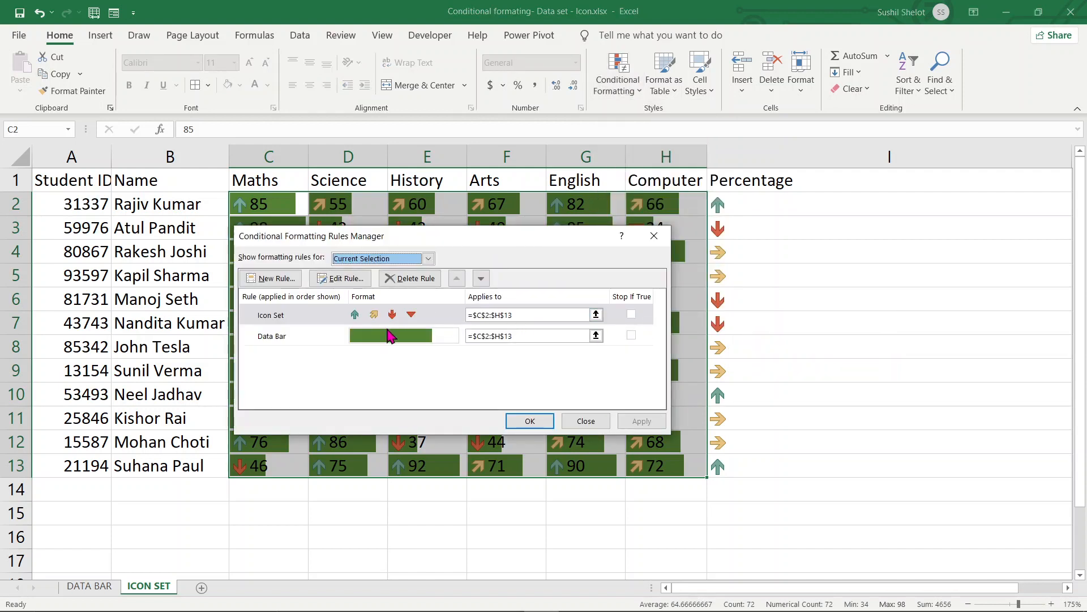
pyautogui.click(382, 318)
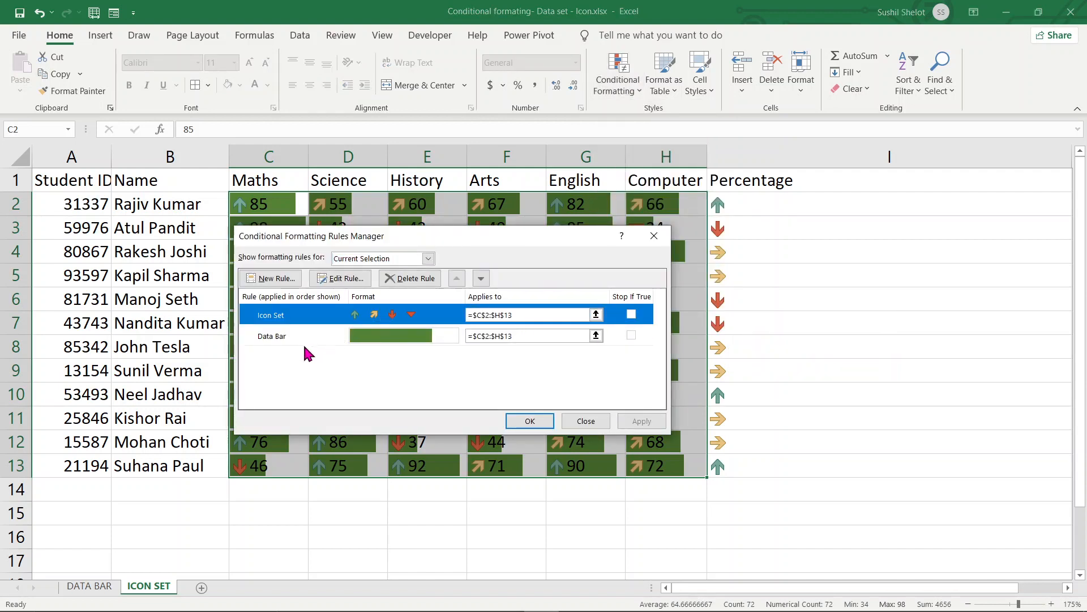
pyautogui.click(342, 278)
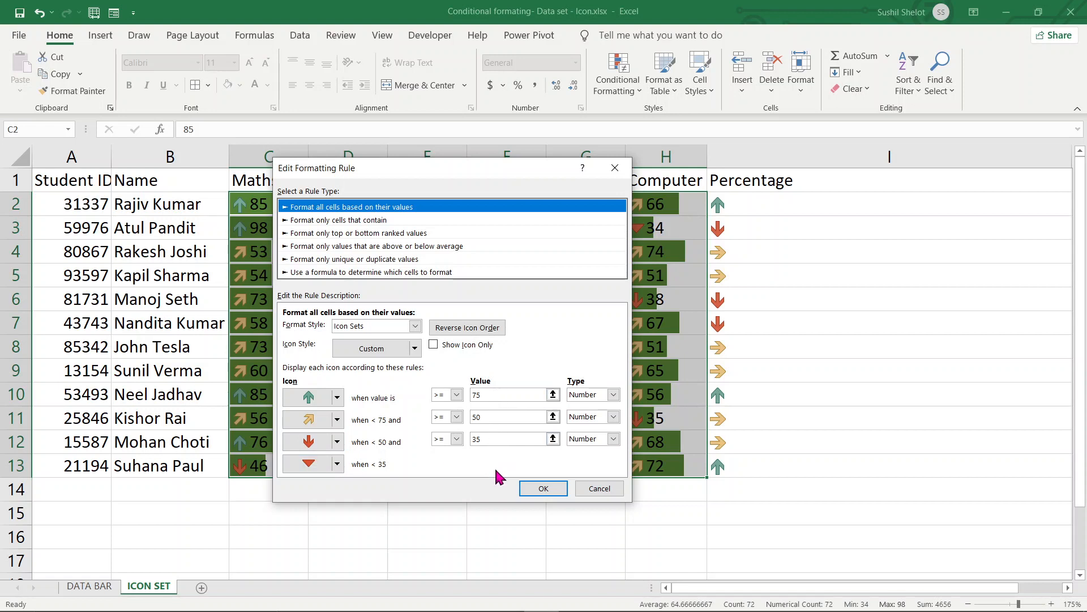
pyautogui.click(435, 345)
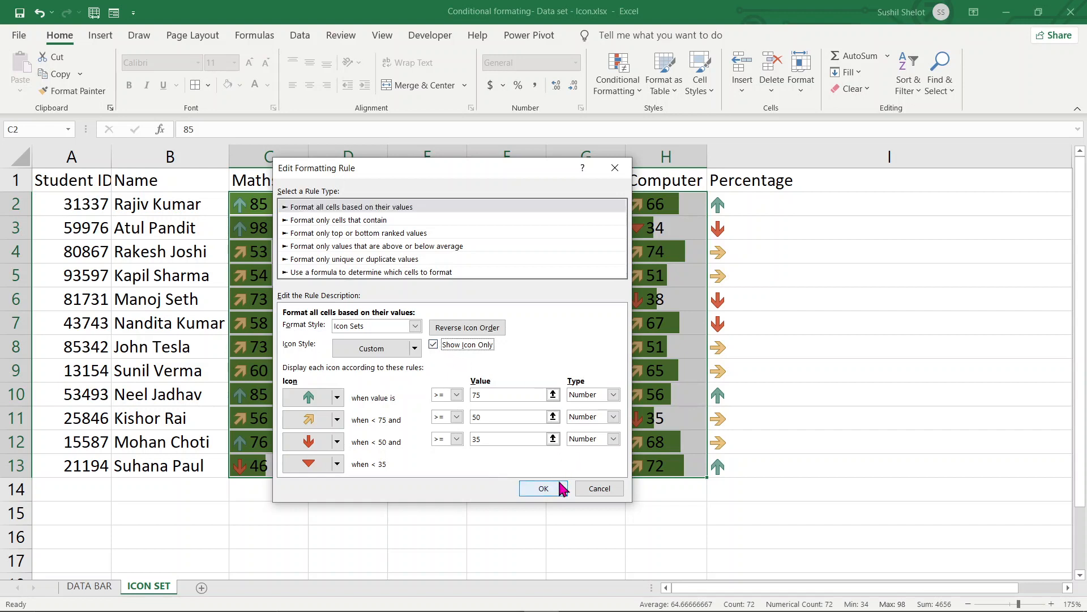
pyautogui.click(416, 349)
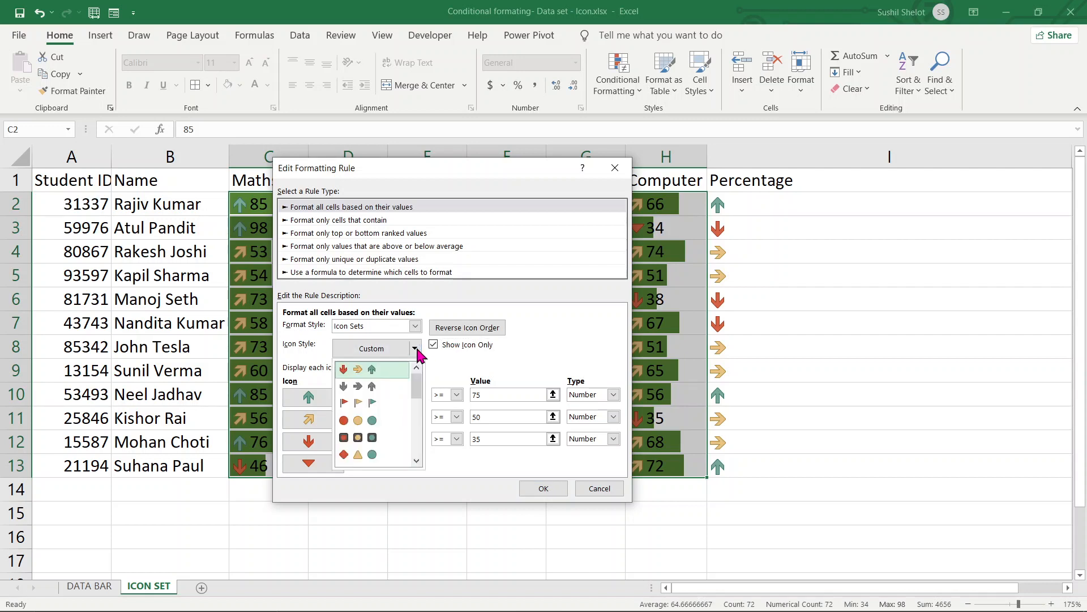
pyautogui.click(556, 369)
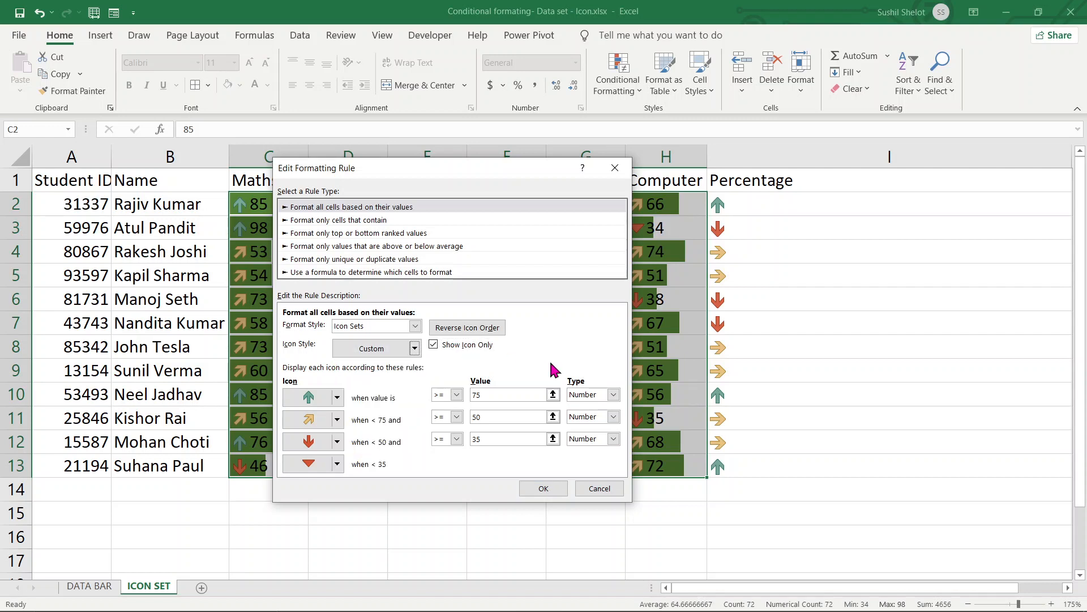
pyautogui.click(544, 489)
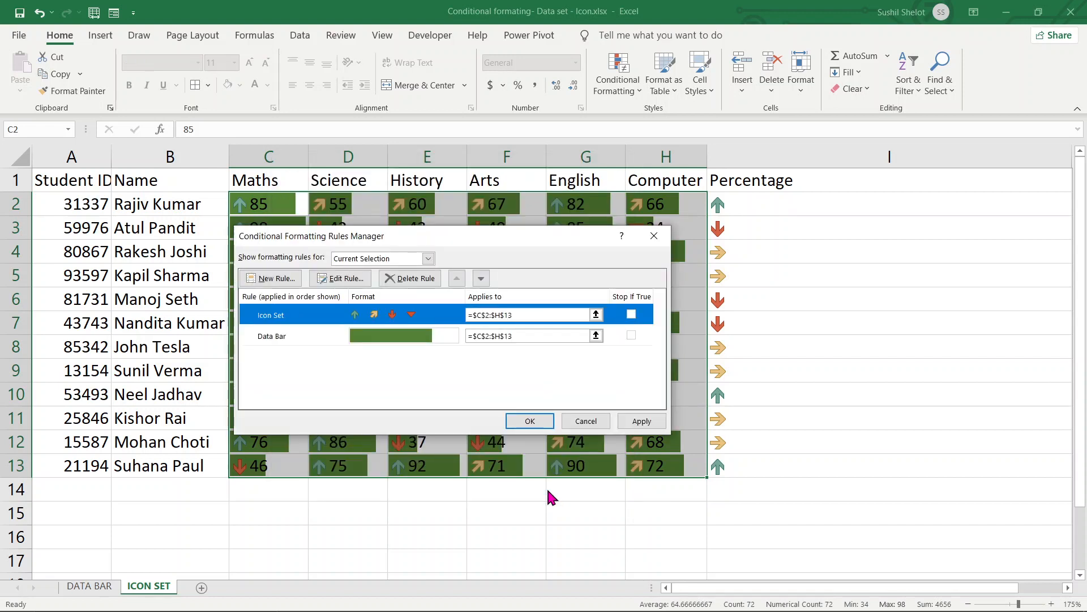
pyautogui.click(643, 421)
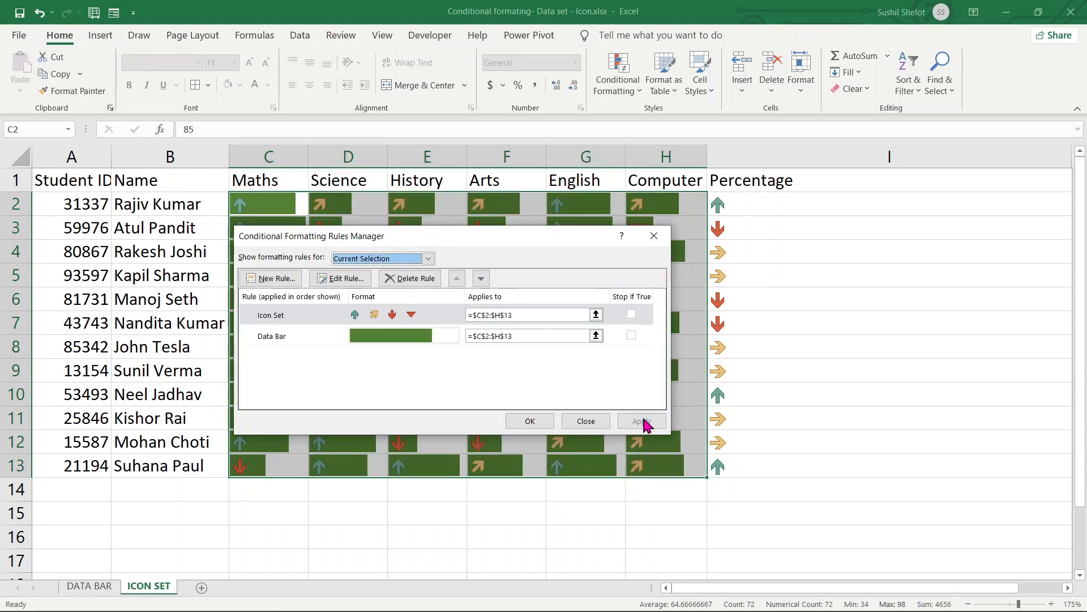
pyautogui.click(530, 421)
pyautogui.click(645, 528)
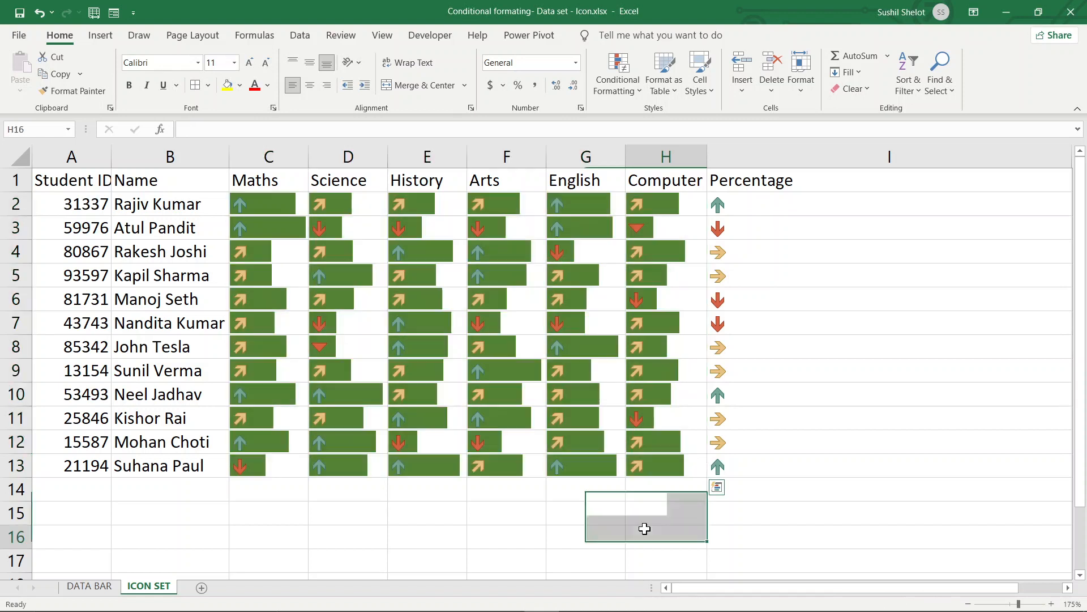